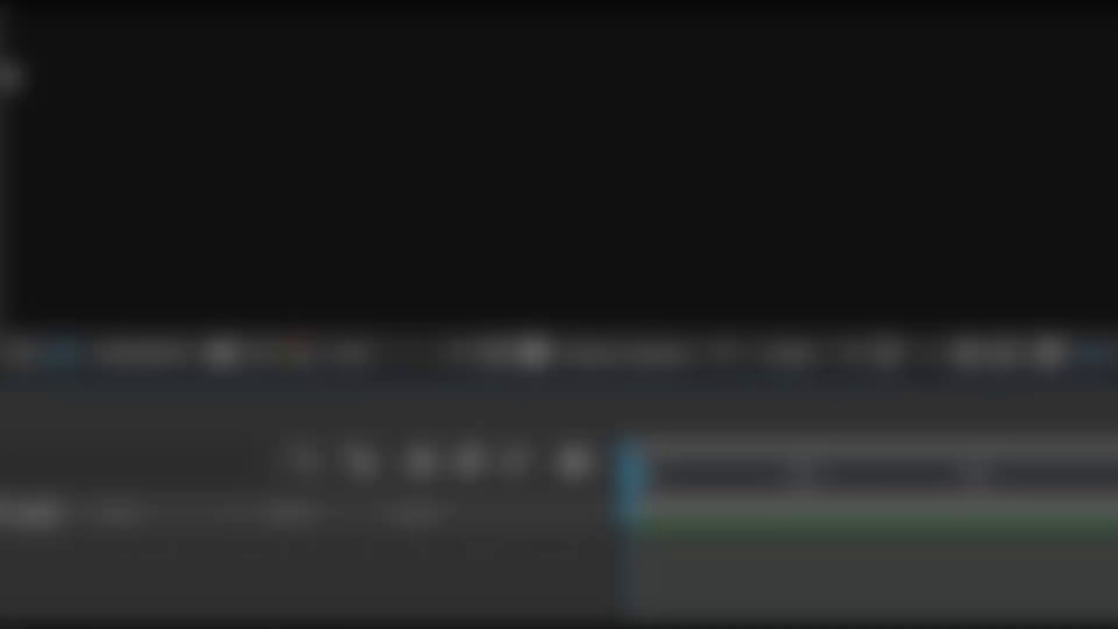
scroll(355, 251, "down", 4)
scroll(447, 288, "up", 4)
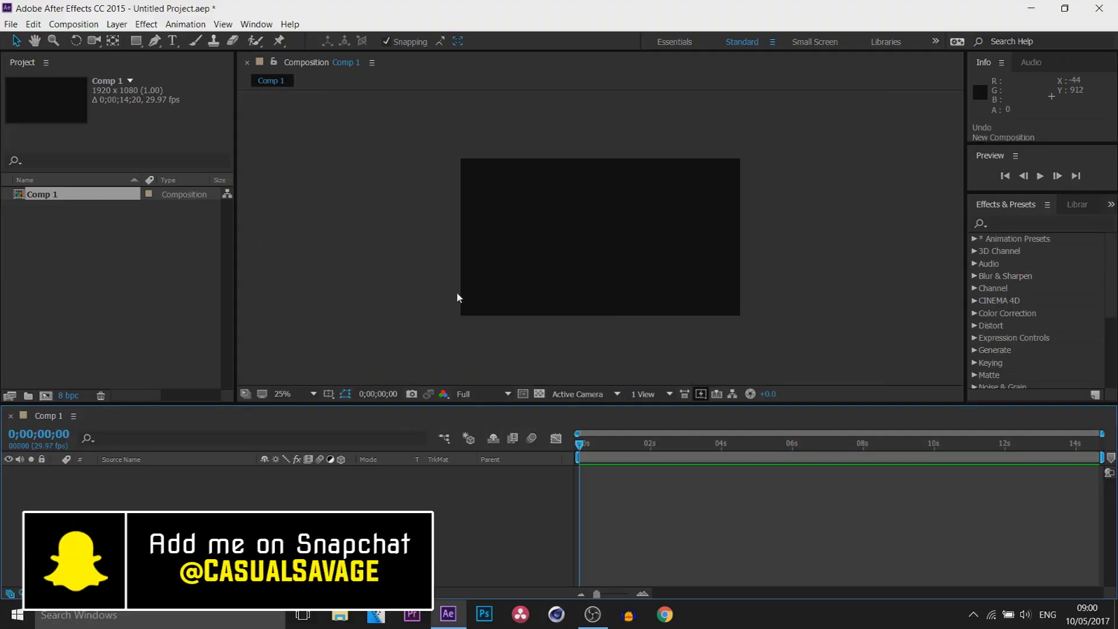
key("h")
scroll(472, 191, "down", 1)
key("v")
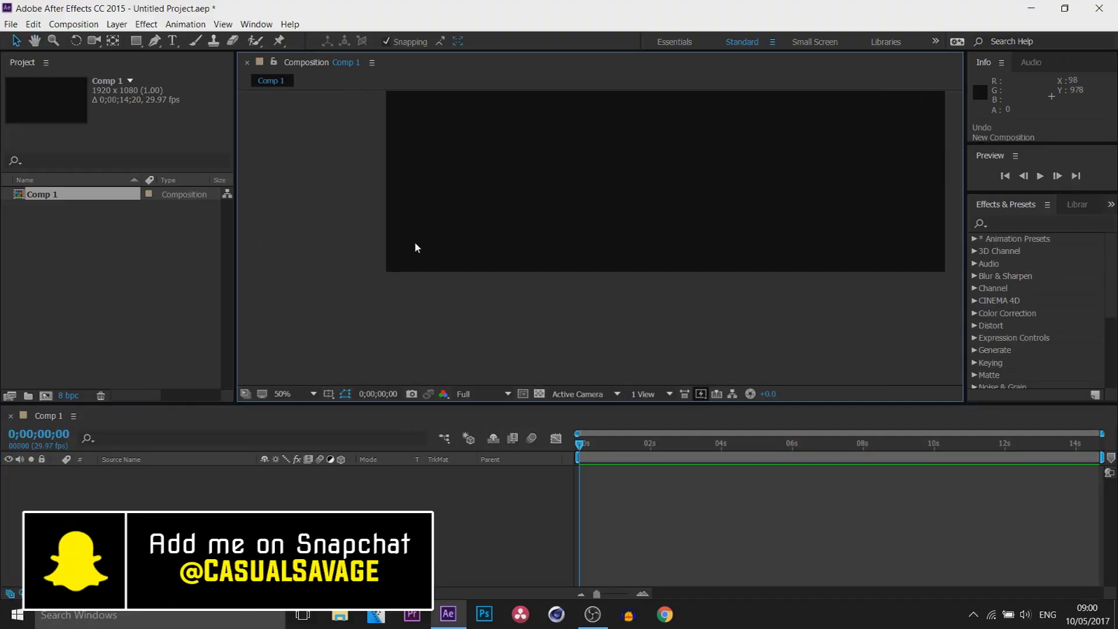
scroll(445, 290, "up", 2)
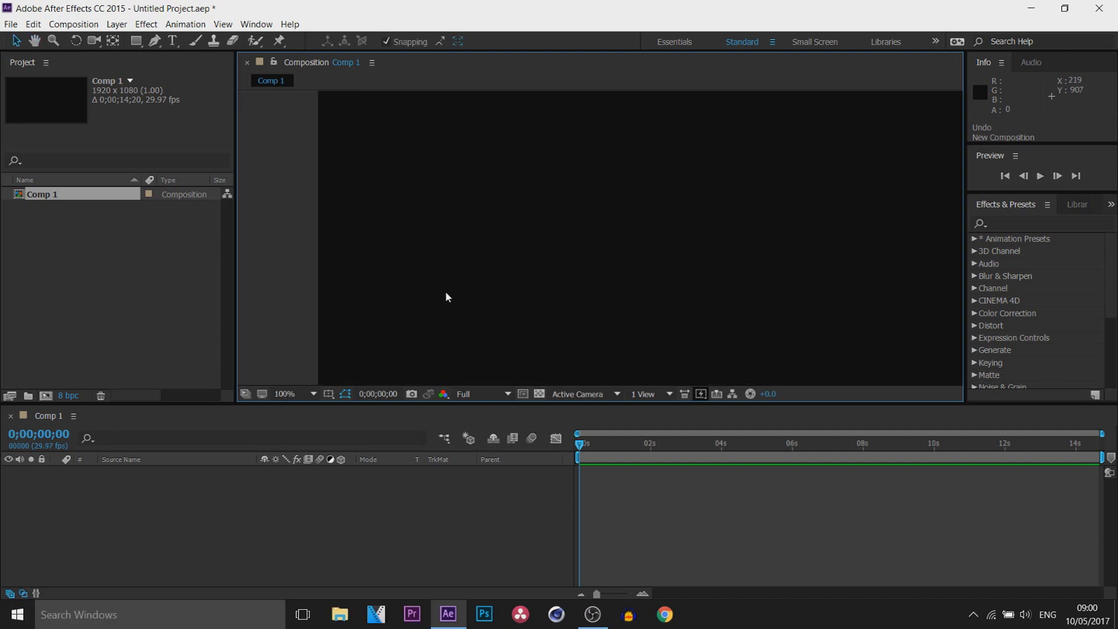
scroll(456, 192, "down", 1)
scroll(414, 245, "up", 1)
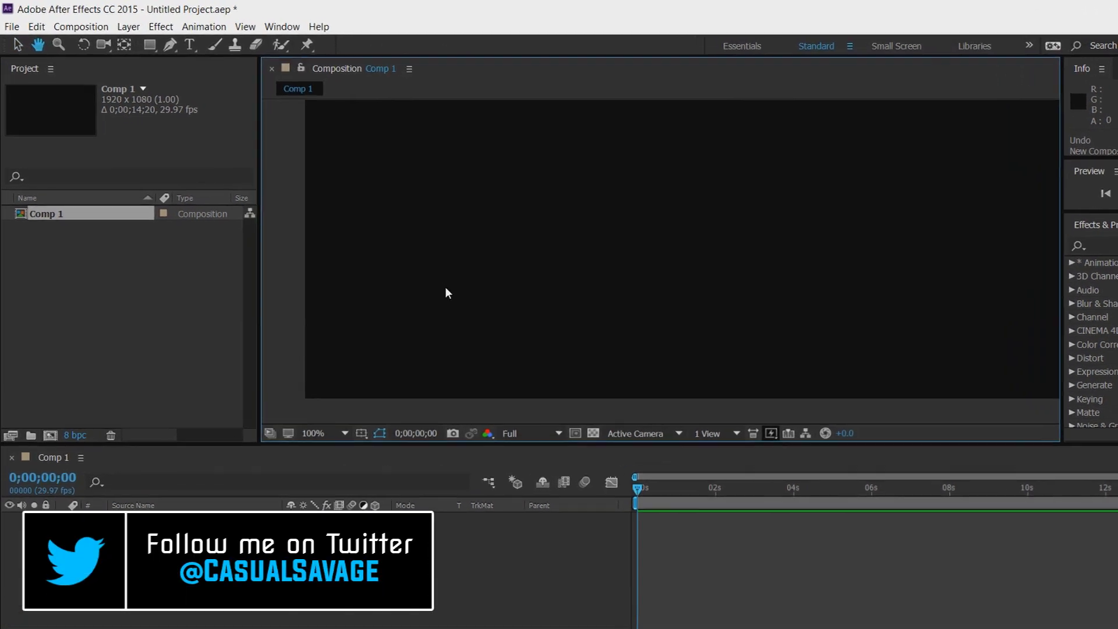
key("v")
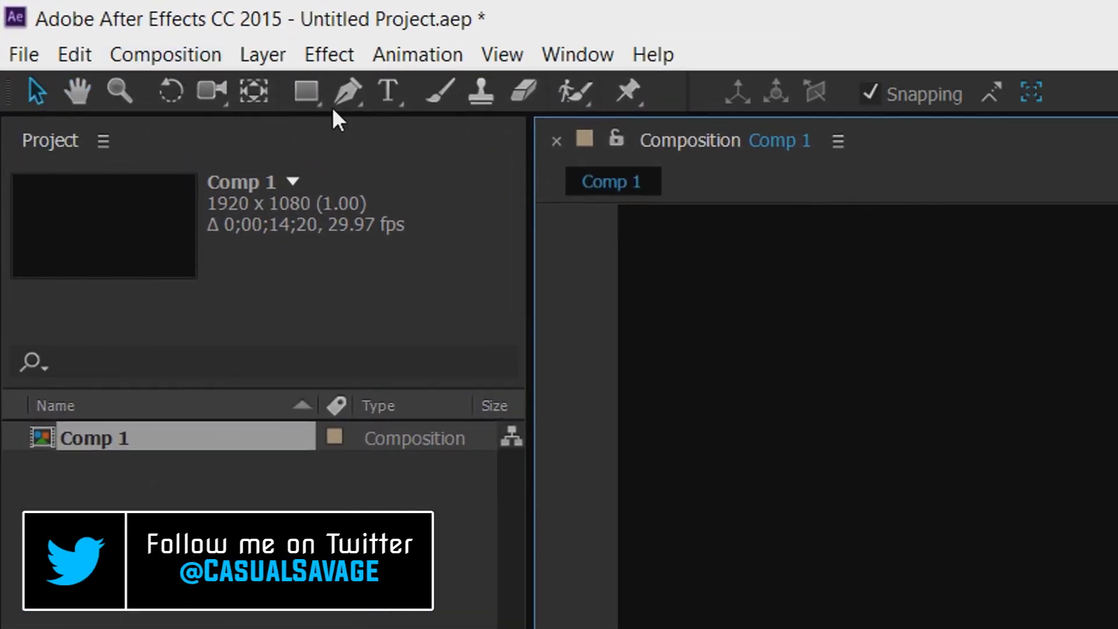
Draw a white-filled rectangle without a stroke near the lower-left corner of the composition.
left_click(309, 96)
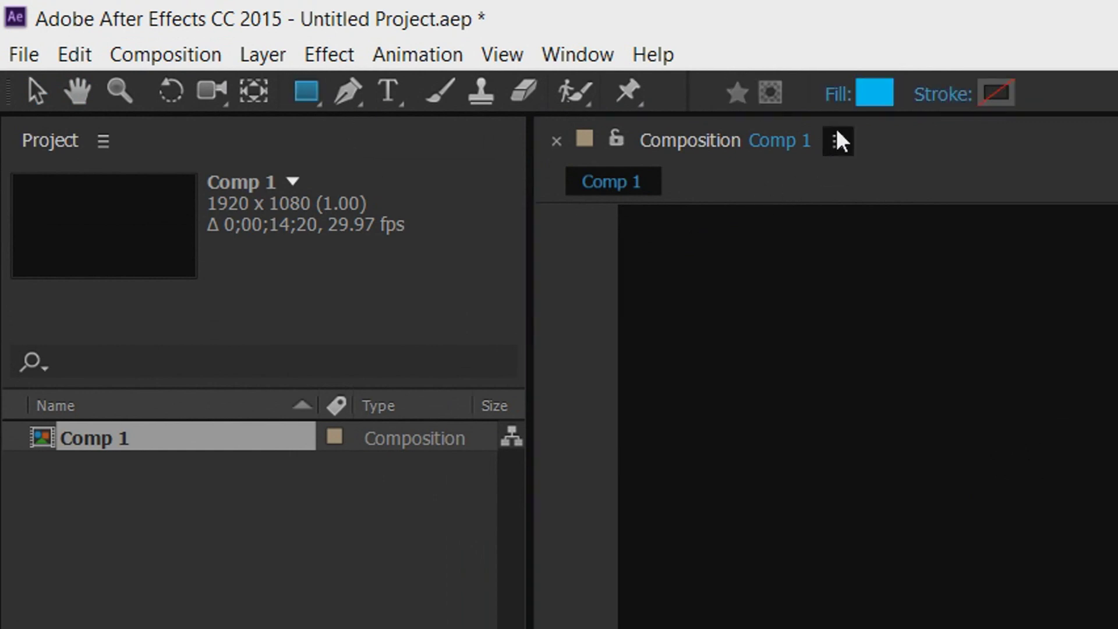
left_click(865, 99)
left_click_drag(386, 214, 6, 9)
left_click(760, 87)
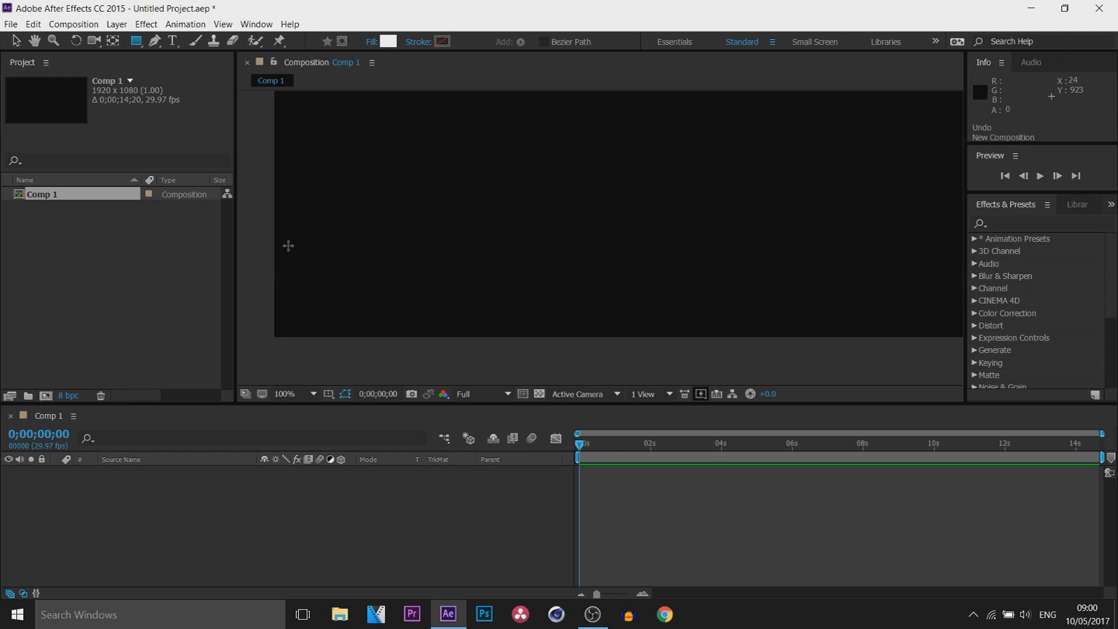
left_click_drag(288, 245, 406, 279)
left_click(16, 40)
Move the anchor point of the white rectangle's layer to the centre of the rectangle.
scroll(717, 335, "down", 3)
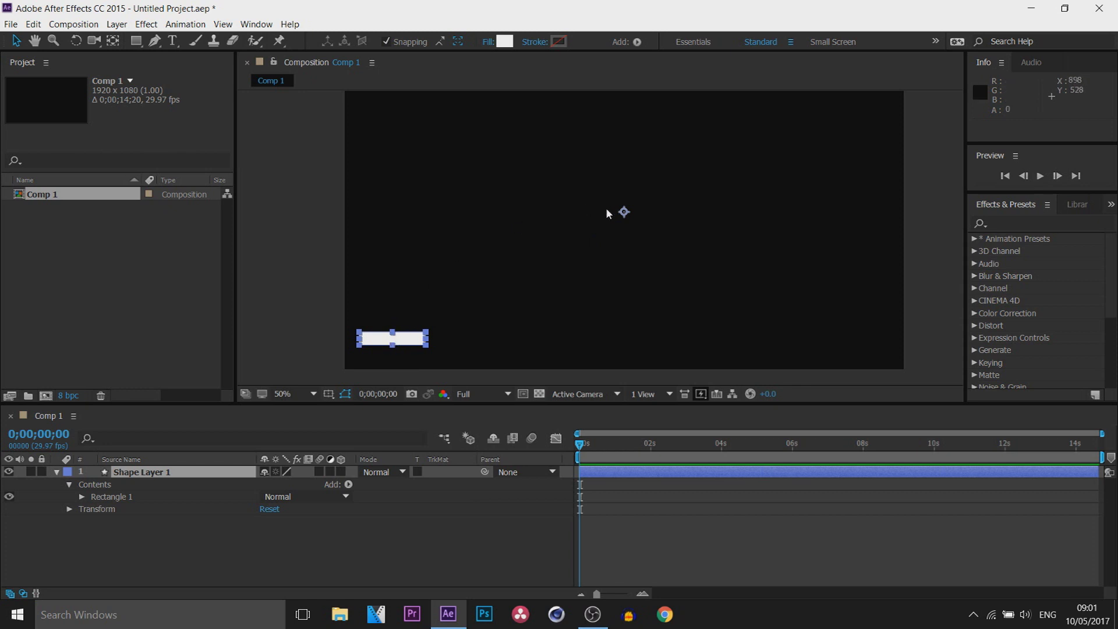
key("y")
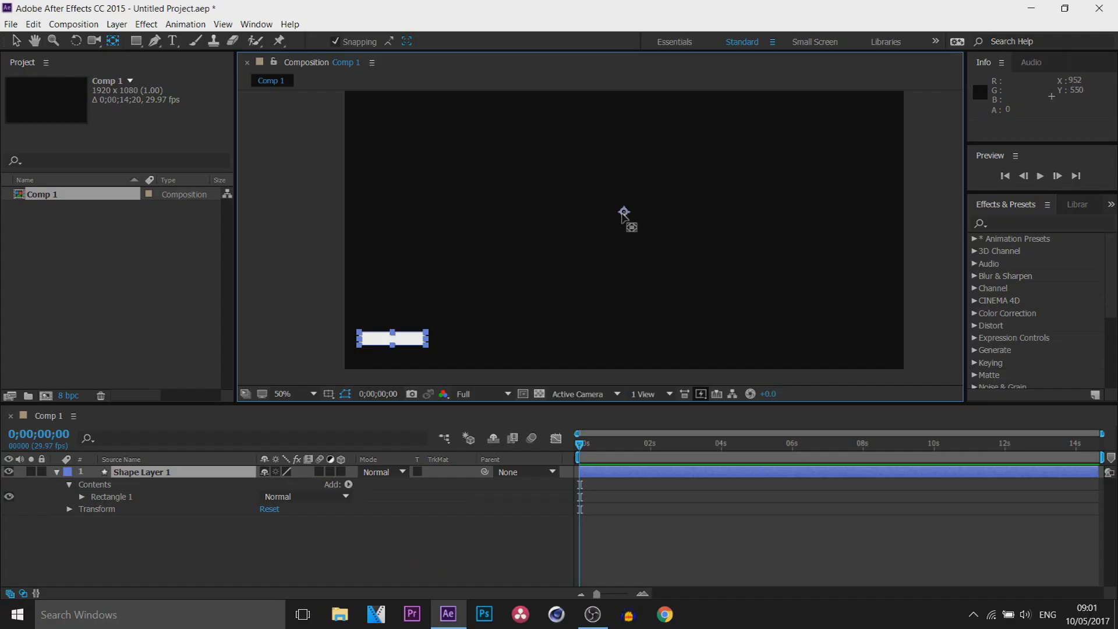
left_click_drag(623, 215, 396, 339)
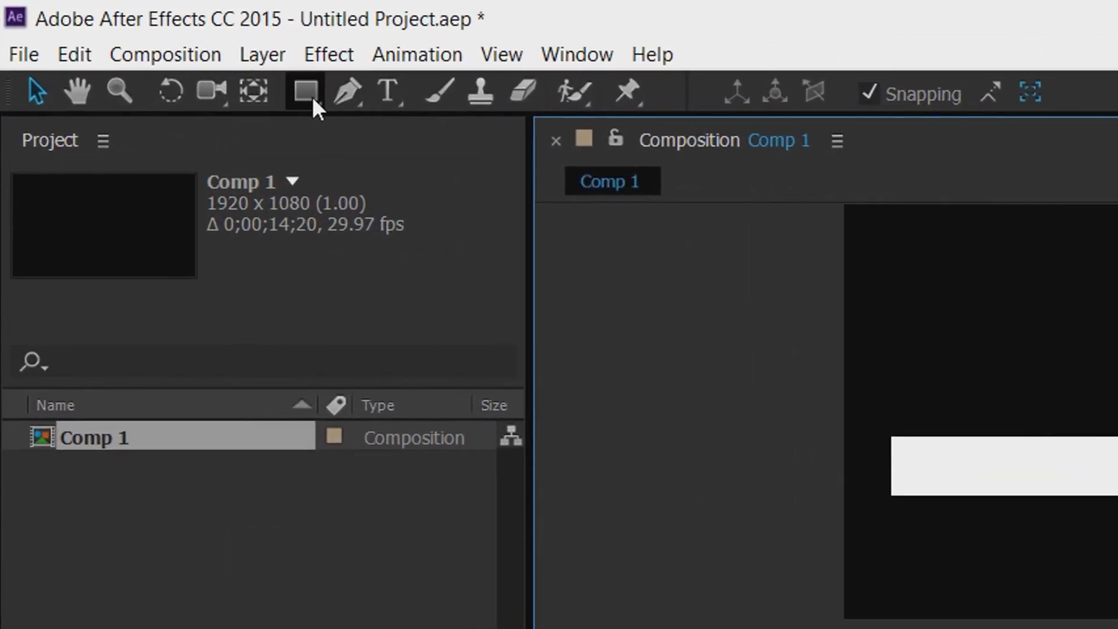
Set the fill colour for a new rectangle shape to turquoise 00FFD3.
left_click(256, 78)
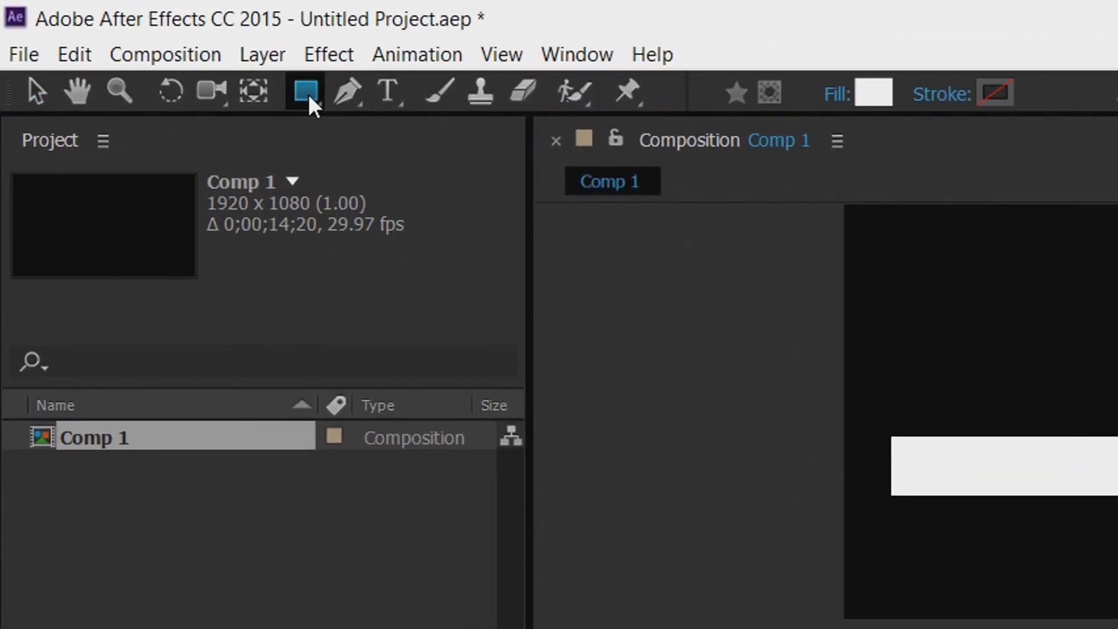
left_click(863, 105)
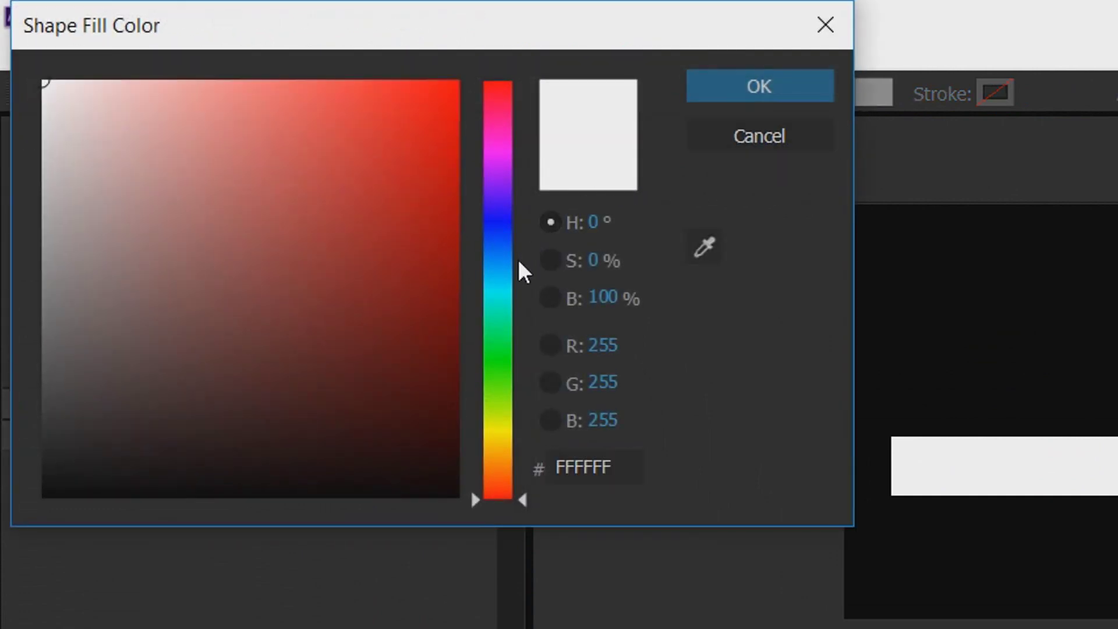
left_click(504, 305)
left_click_drag(452, 230, 458, 81)
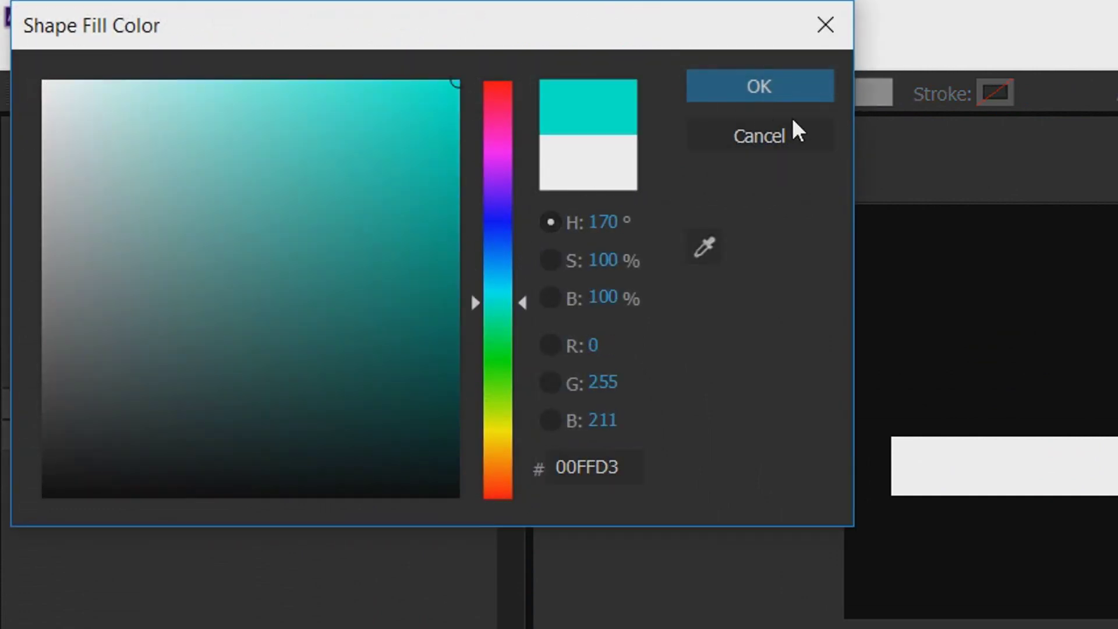
left_click(816, 94)
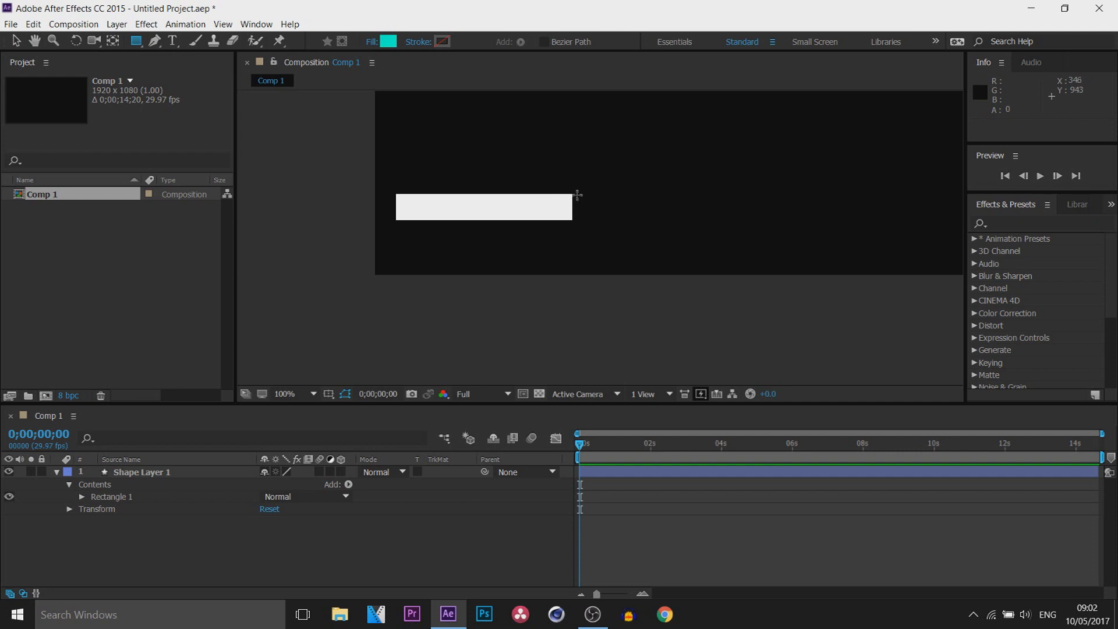
Draw a turquoise vertical strip about 9 by 45 px and place it flush over the right end of the white rectangle.
left_click_drag(589, 193, 586, 221)
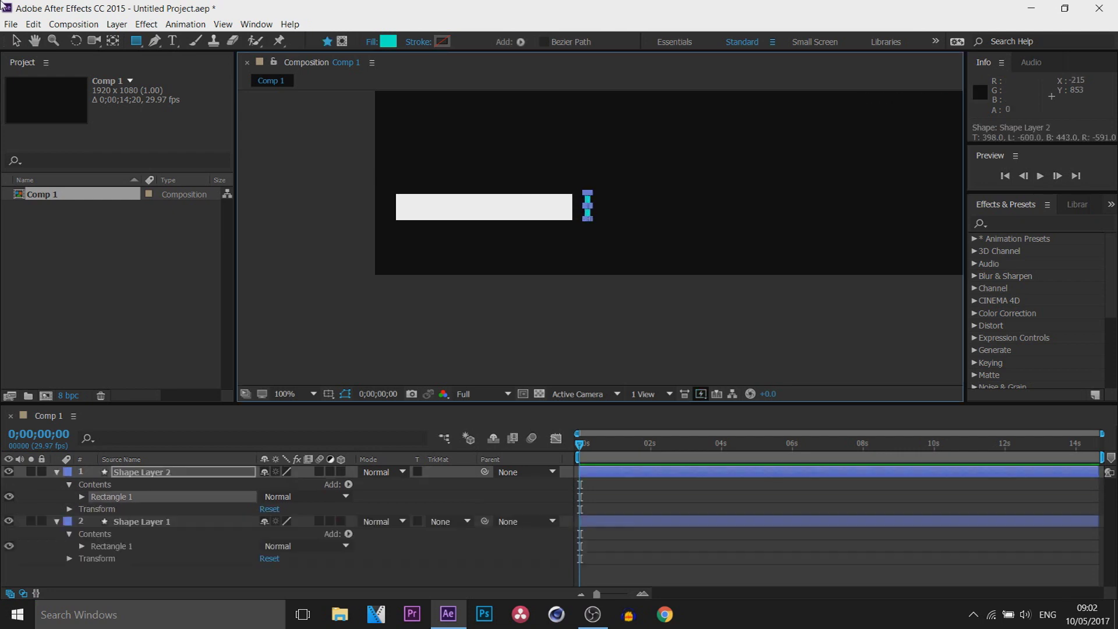
left_click(16, 41)
left_click(591, 212)
left_click_drag(592, 212, 585, 217)
left_click(586, 237)
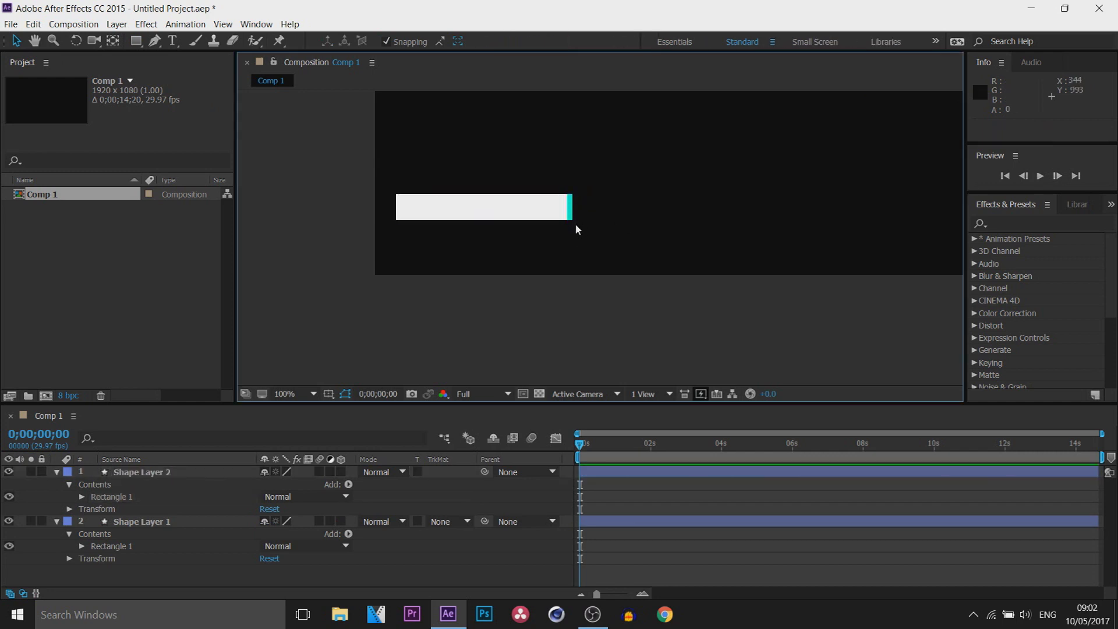
Collapse both shape layers and rename the white rectangle's layer Box 1 and the turquoise strip's layer Strip 1.
left_click(57, 472)
left_click(57, 484)
left_click(130, 484)
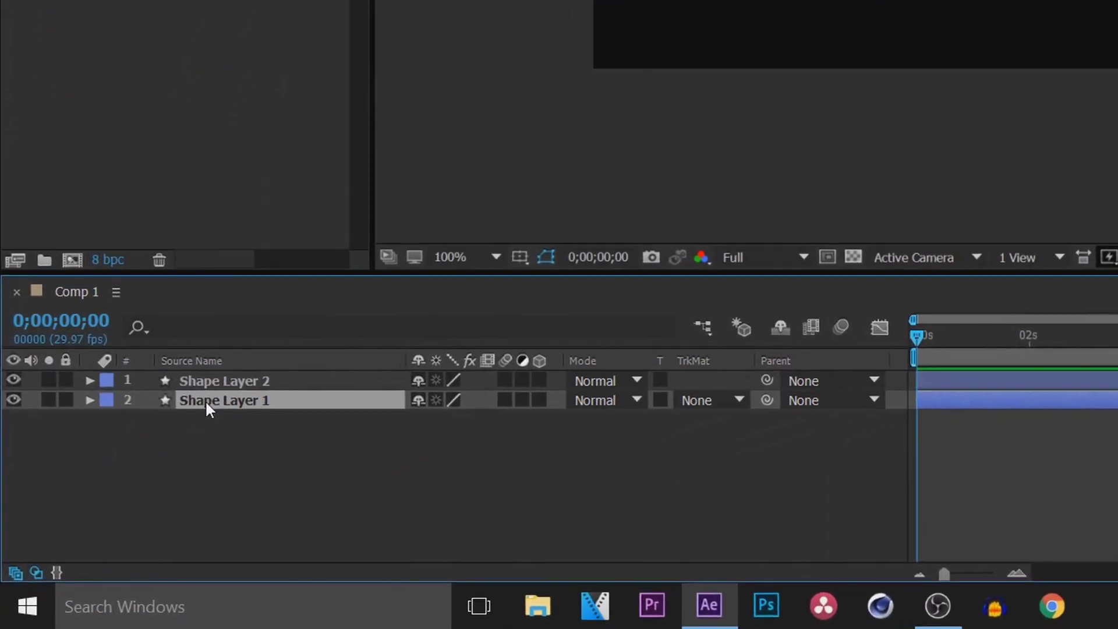
right_click(230, 403)
left_click(367, 568)
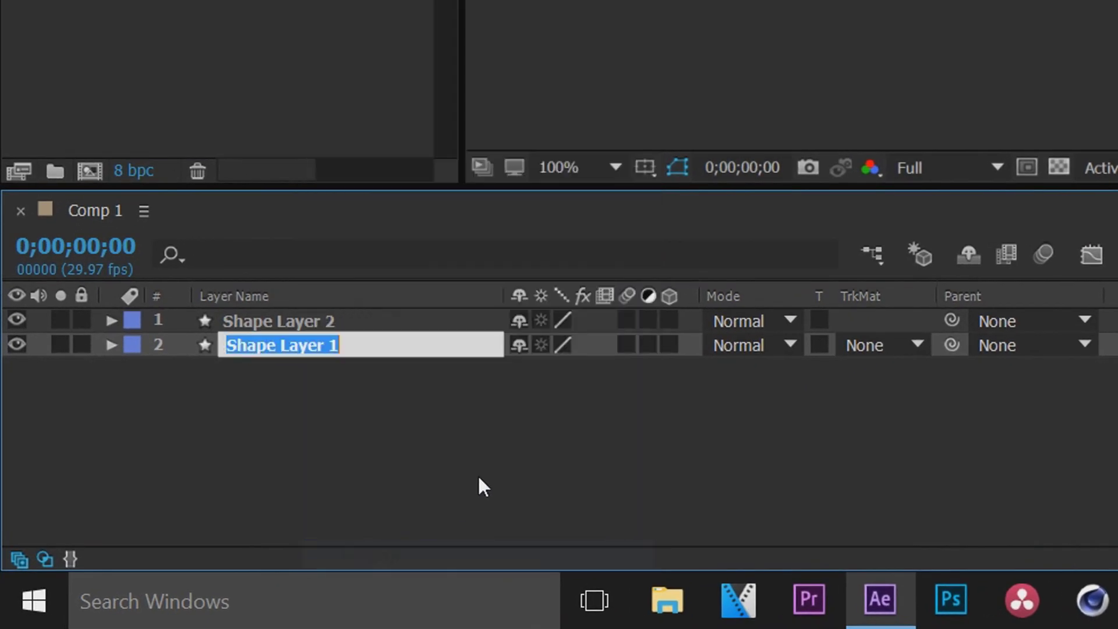
type("Box 1")
key("Return")
type("sTRIP 1")
key("Return")
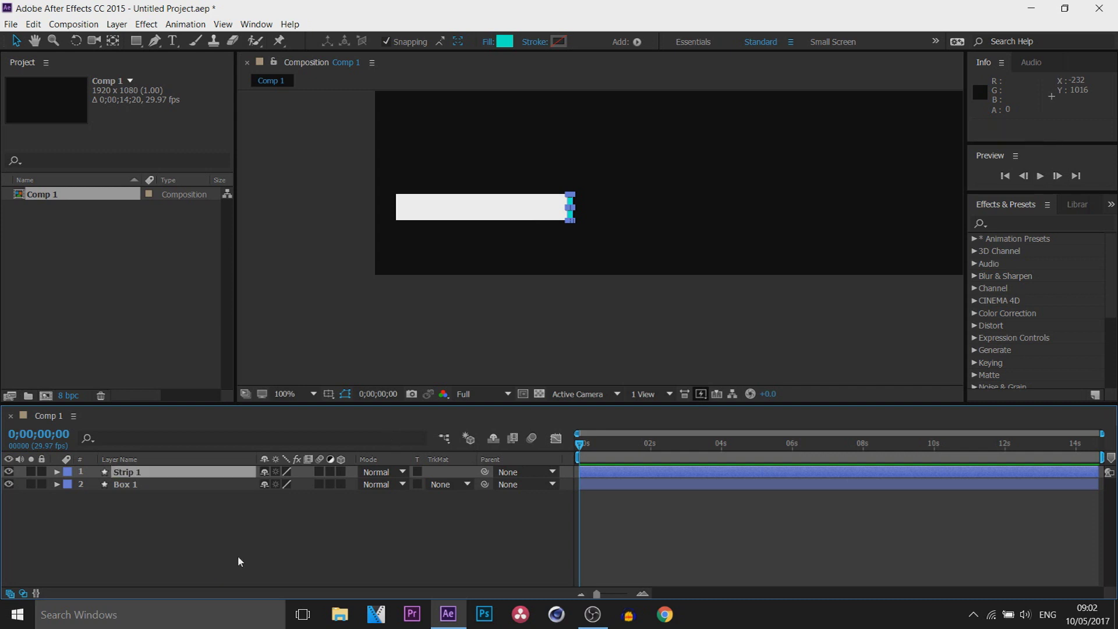
Duplicate Strip 1 and Box 1 and move the copies straight down, leaving a small gap below the originals.
left_click_drag(261, 553, 150, 482)
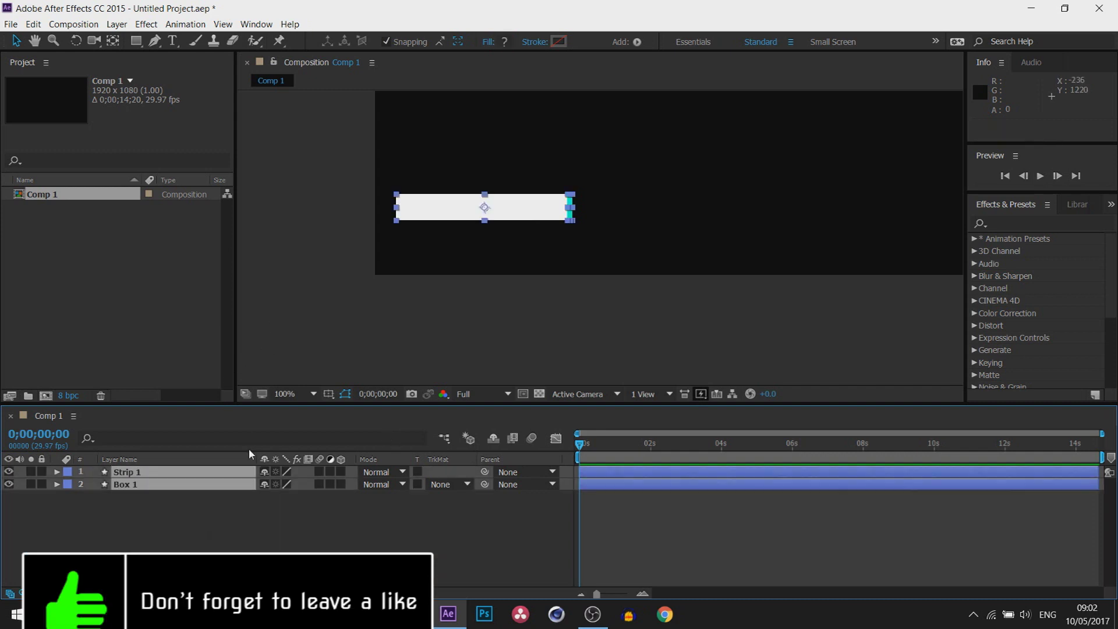
key("ctrl+v")
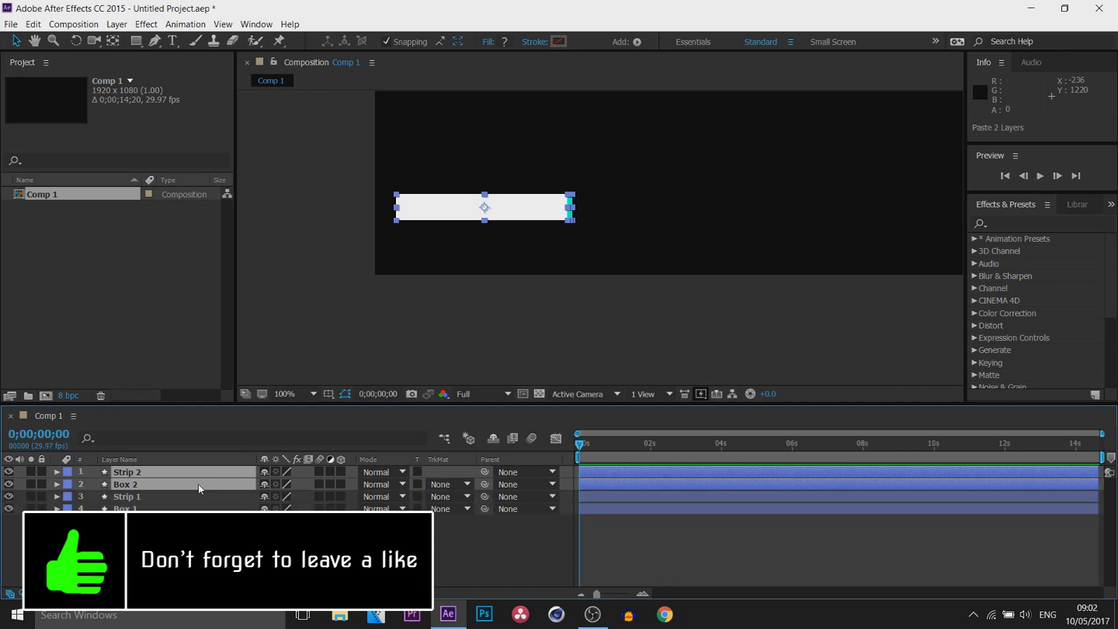
key("shift+Down")
key("shift+Down")
key("shift+Down")
key("shift+Down")
key("shift+Down")
key("shift+Down")
key("shift+Down")
key("shift+Down")
key("shift+Down")
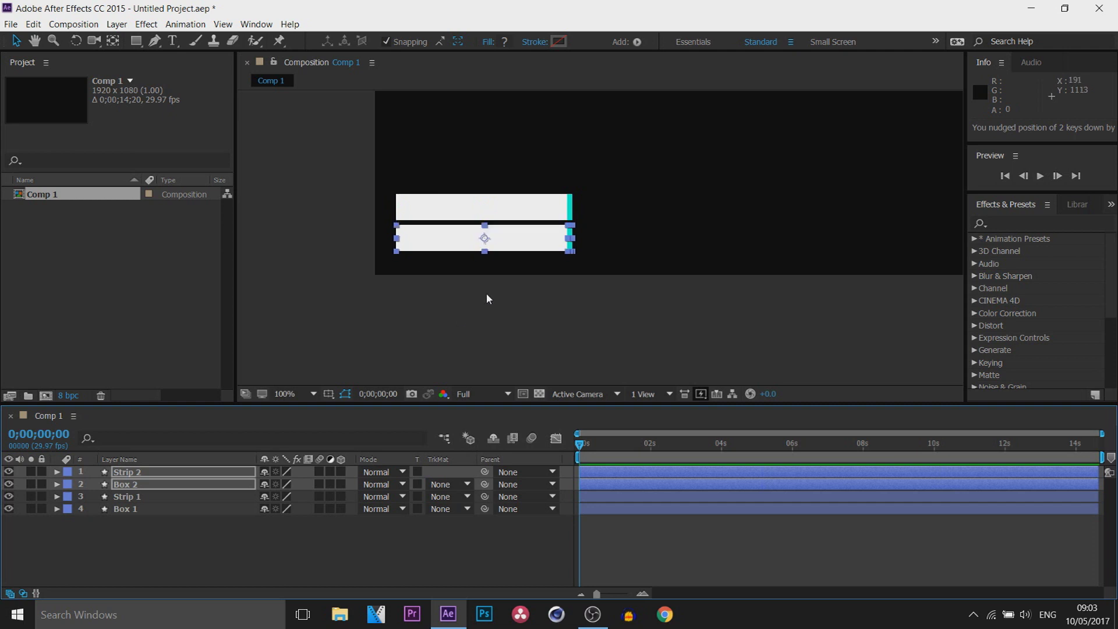
Scale Box 2 down horizontally to make it clearly narrower than Box 1, keeping its height at 100%.
left_click(561, 291)
left_click(541, 249)
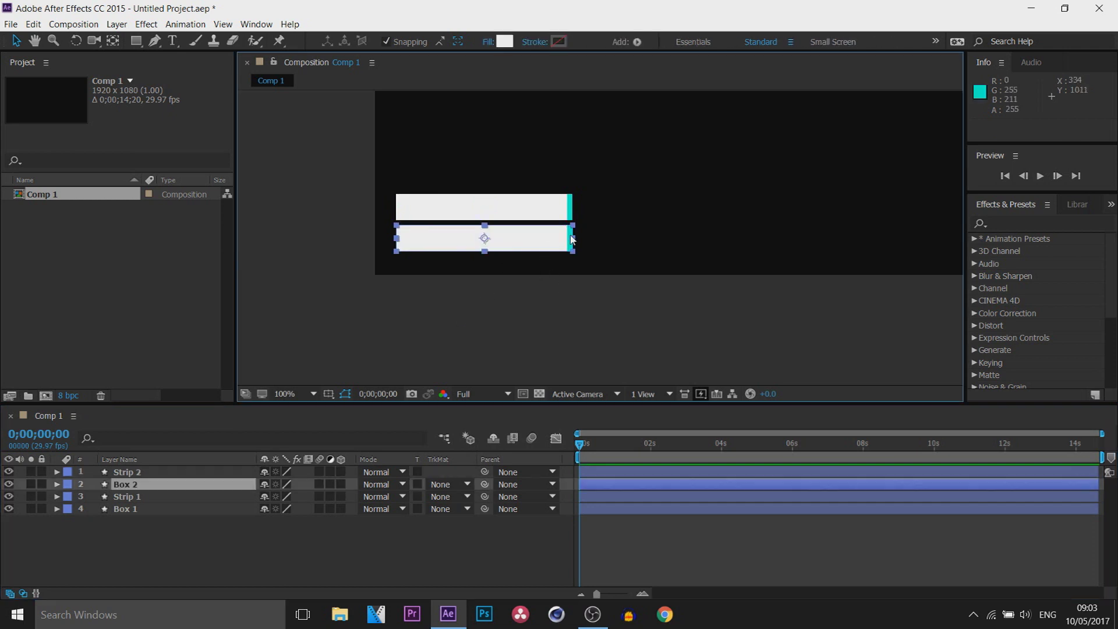
left_click_drag(576, 244, 538, 254)
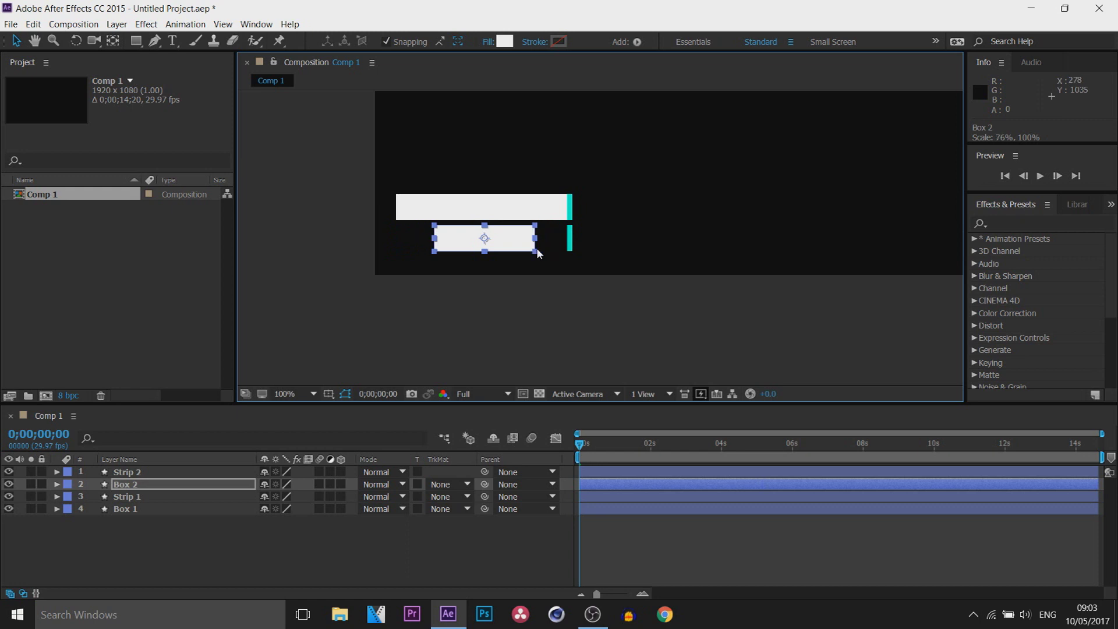
Shift Box 2 to the left until its left edge lines up with that of Box 1.
key("Left")
key("Left")
key("Left")
key("Left")
key("Left")
key("Left")
key("Left")
key("Left")
key("Left")
key("Left")
key("Left")
key("Left")
key("Left")
key("Left")
key("Left")
key("Left")
key("Left")
key("Left")
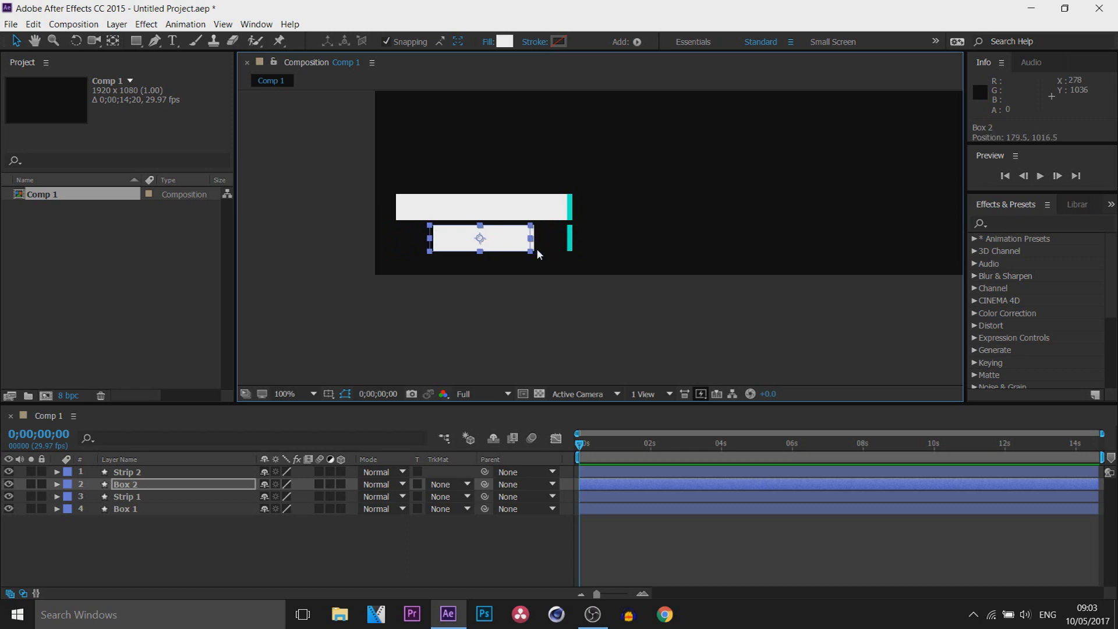
key("Left")
key("Left")
key("Left")
key("Left")
key("Left")
key("Left")
key("Left")
key("Left")
key("Left")
key("Left")
key("Left")
key("Left")
key("Left")
key("Left")
key("Left")
key("Left")
key("Left")
key("Left")
key("Left")
key("Left")
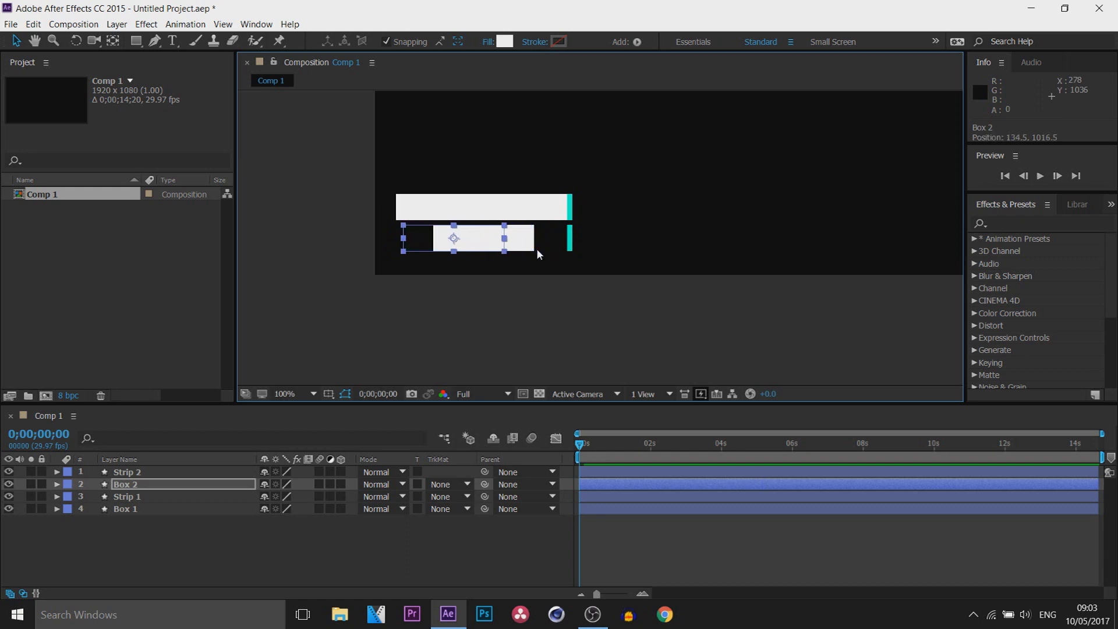
key("Left")
key("Left")
key("Left")
key("Left")
left_click(642, 244)
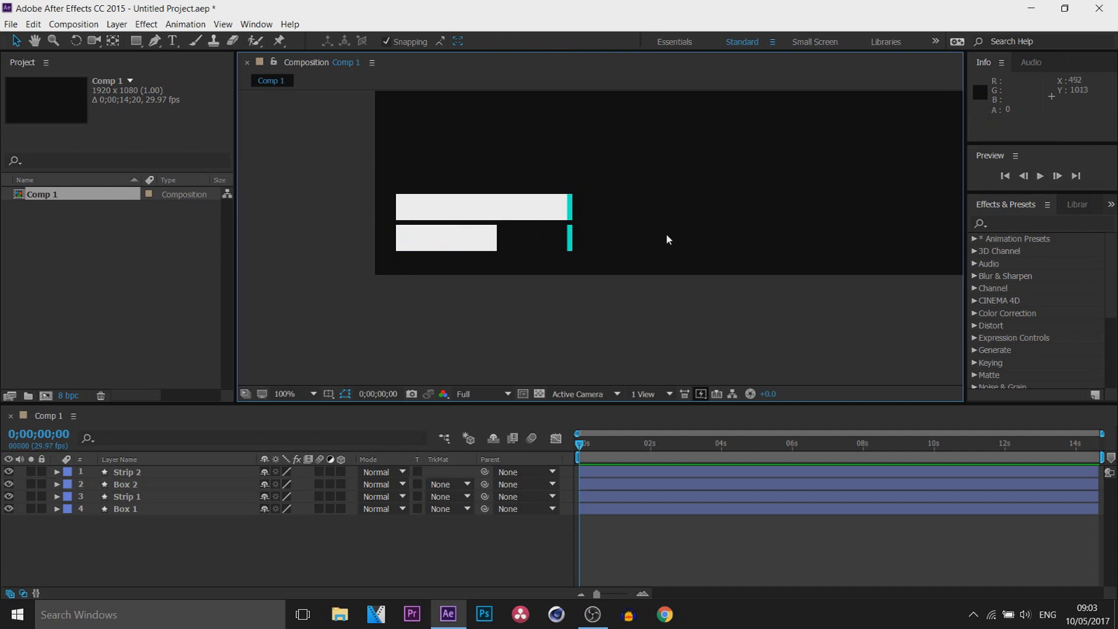
Move Strip 2 horizontally to the left until it sits against the right end of Box 2.
left_click(571, 241)
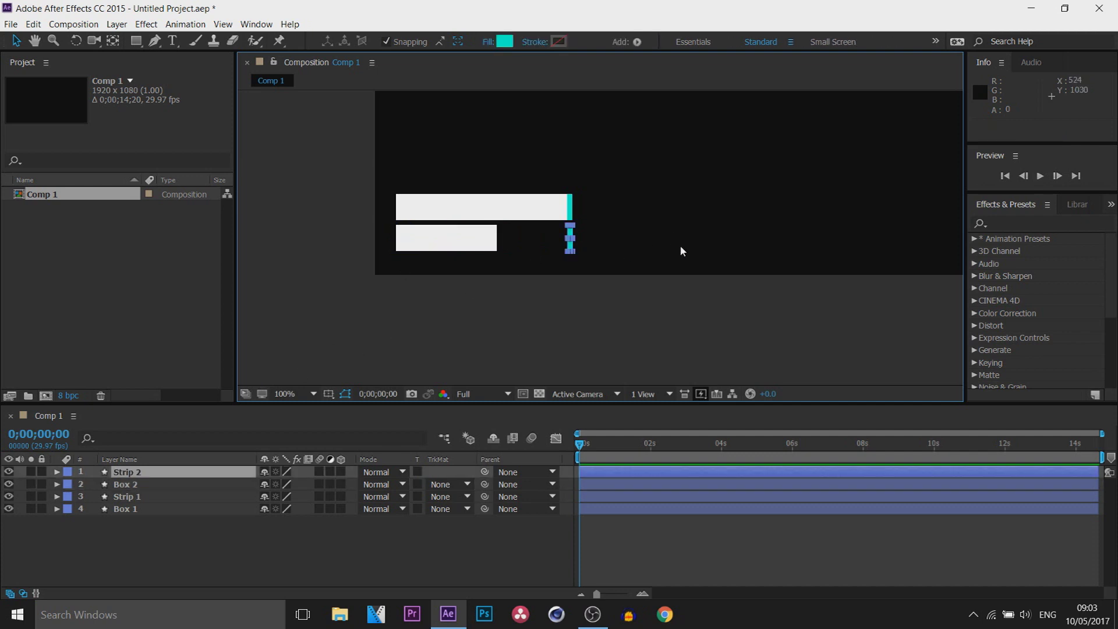
key("Left")
key("Left")
key("Left")
key("Left")
key("Left")
key("Left")
key("Left")
key("Left")
key("Left")
key("Left")
key("Left")
key("Left")
key("Left")
key("Left")
key("Left")
key("Left")
key("Left")
key("Left")
key("Left")
key("Left")
key("Left")
key("Left")
key("Left")
key("Left")
key("Left")
key("Left")
key("Left")
key("Left")
key("Left")
key("Left")
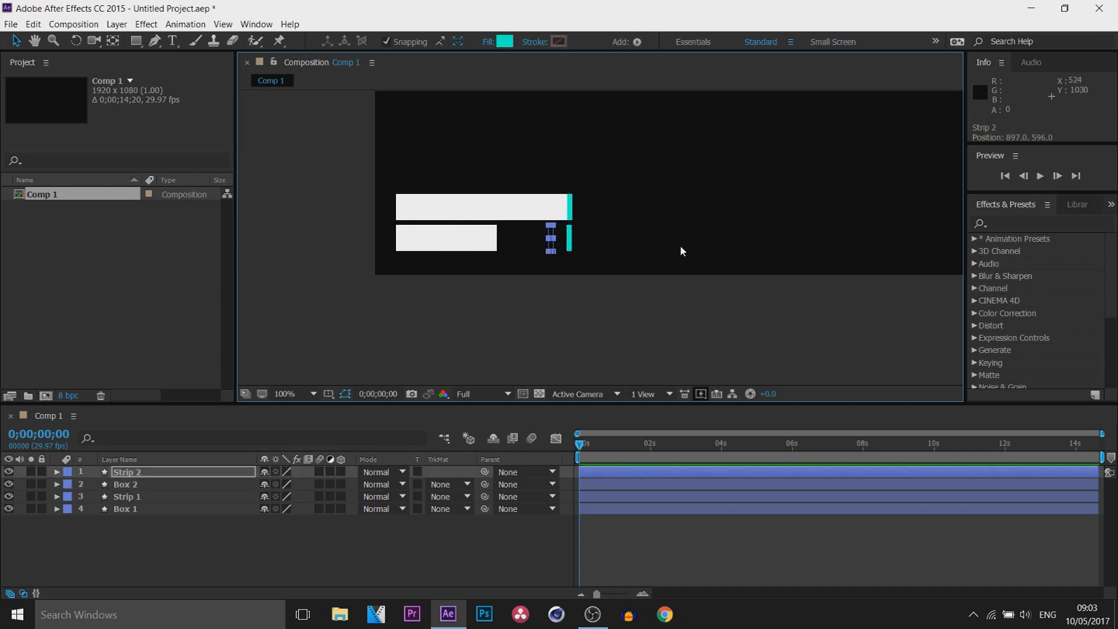
key("Left")
key("Left")
key("Left")
key("Left")
key("Left")
key("Left")
key("Left")
key("Left")
key("Left")
key("Left")
Create a paragraph text box over the upper white box and enter the text FOLLOW ME ON TWITTER.
key("comma")
key("h")
left_click_drag(513, 302, 510, 302)
key("v")
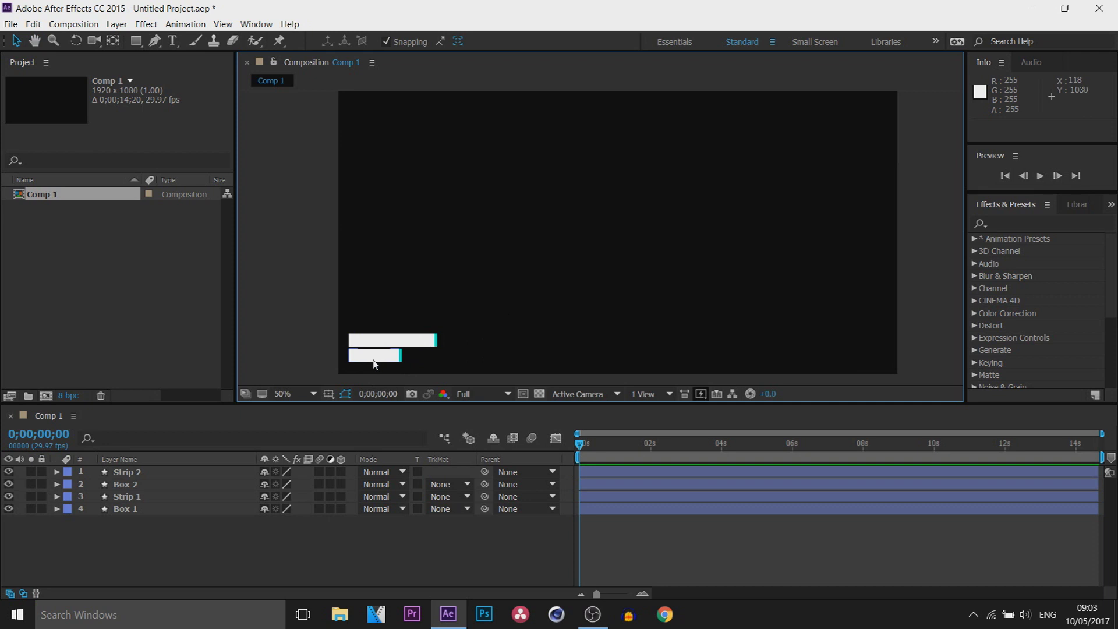
scroll(351, 364, "up", 2)
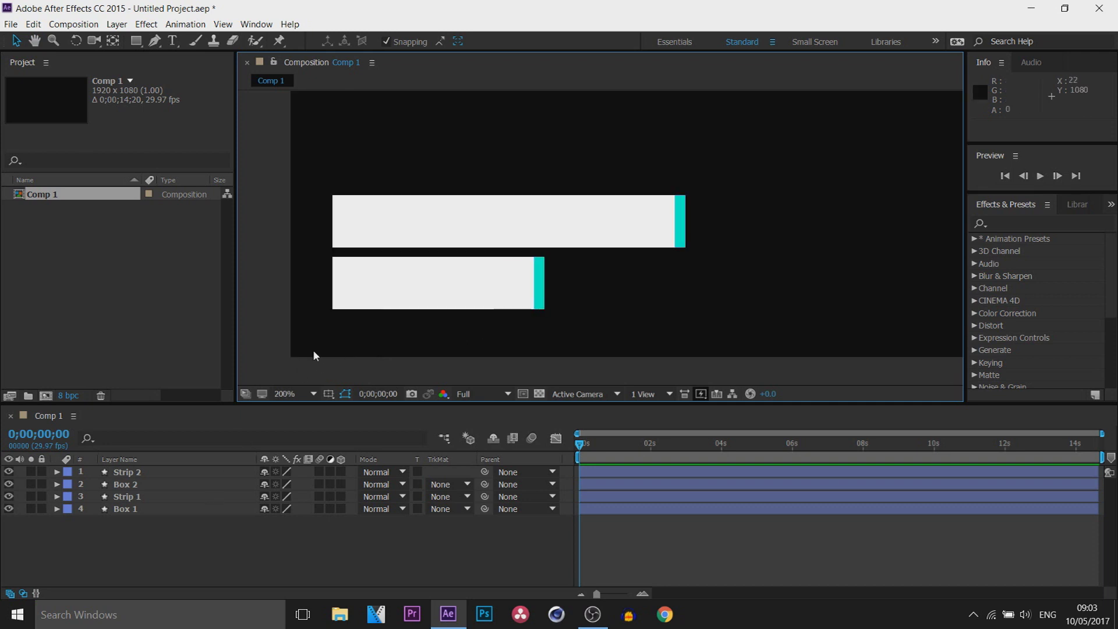
left_click(173, 41)
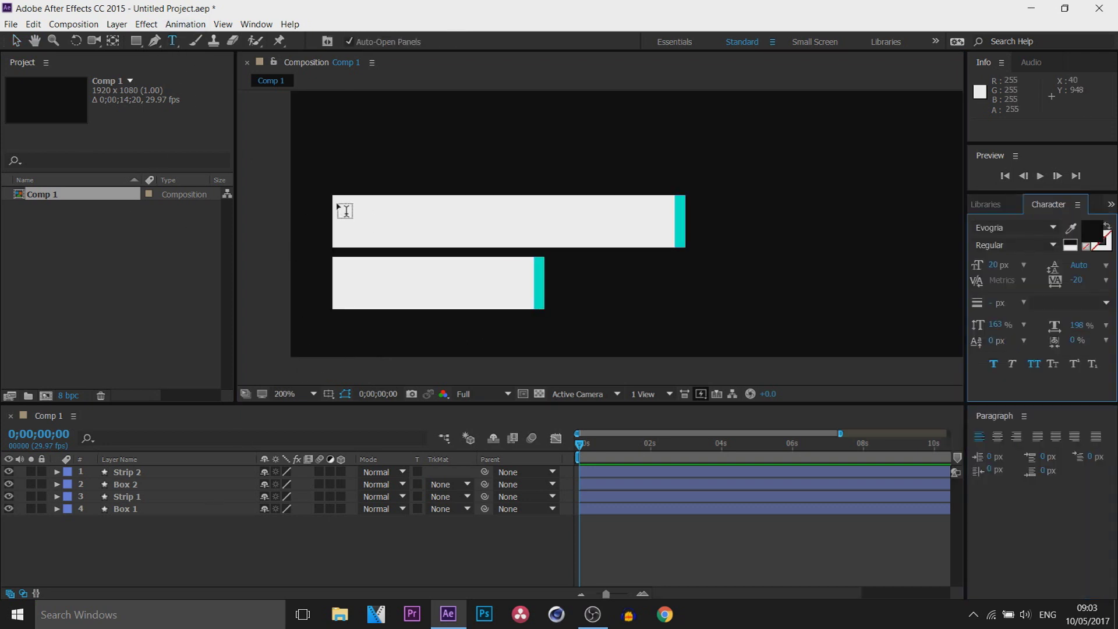
left_click_drag(336, 197, 666, 245)
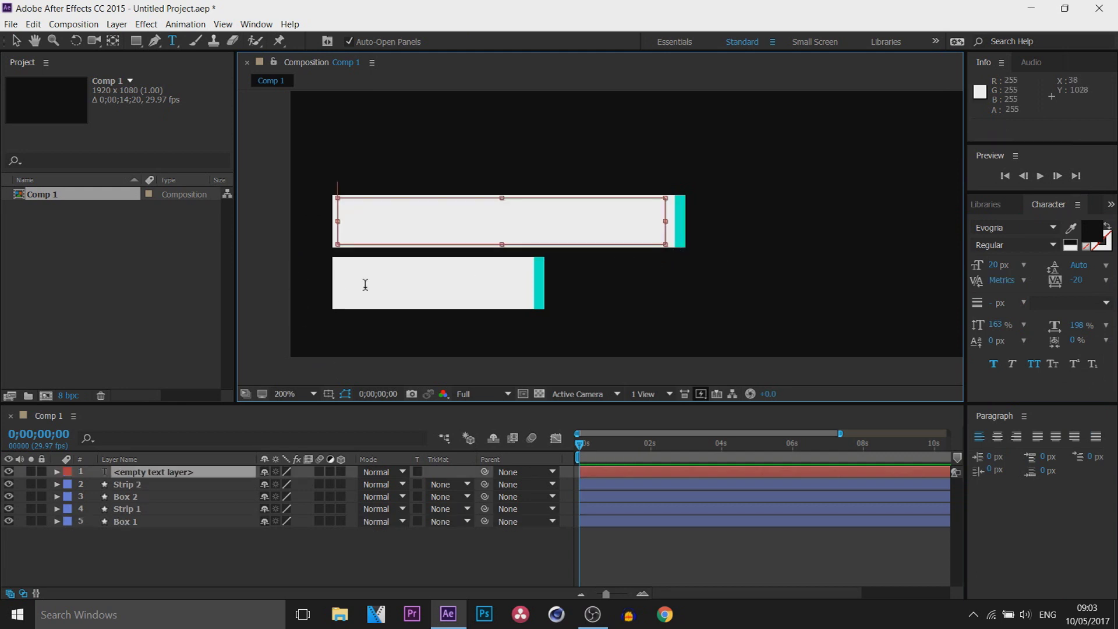
type("FOLLOW ME ON TWITTER")
Set the FOLLOW ME ON TWITTER text to 11 px and centre-align its paragraph.
key("ctrl+a")
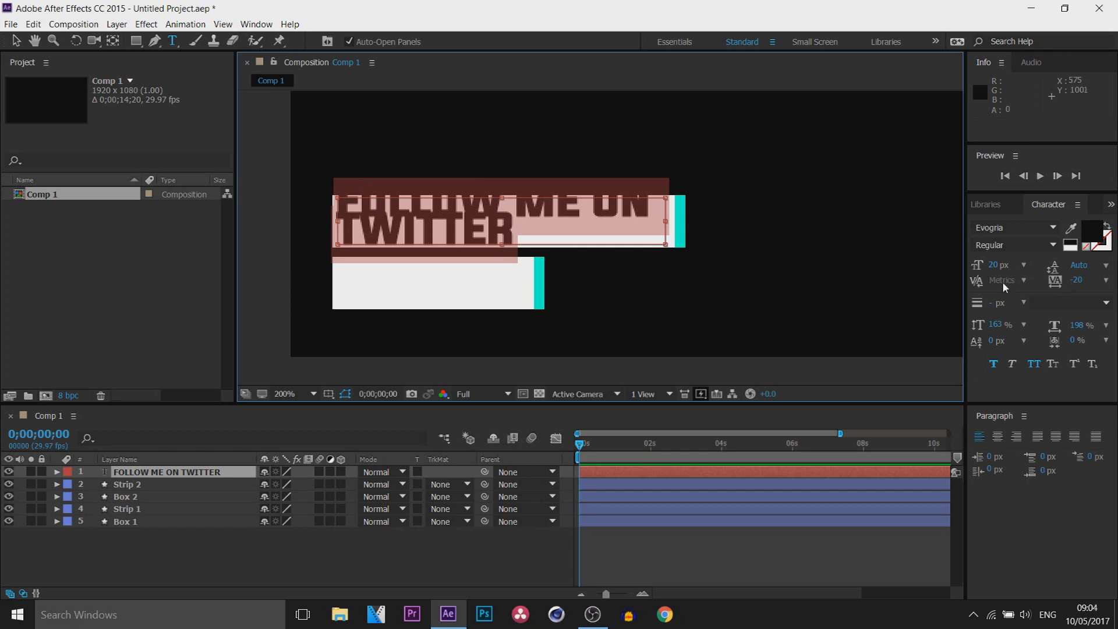
left_click(994, 266)
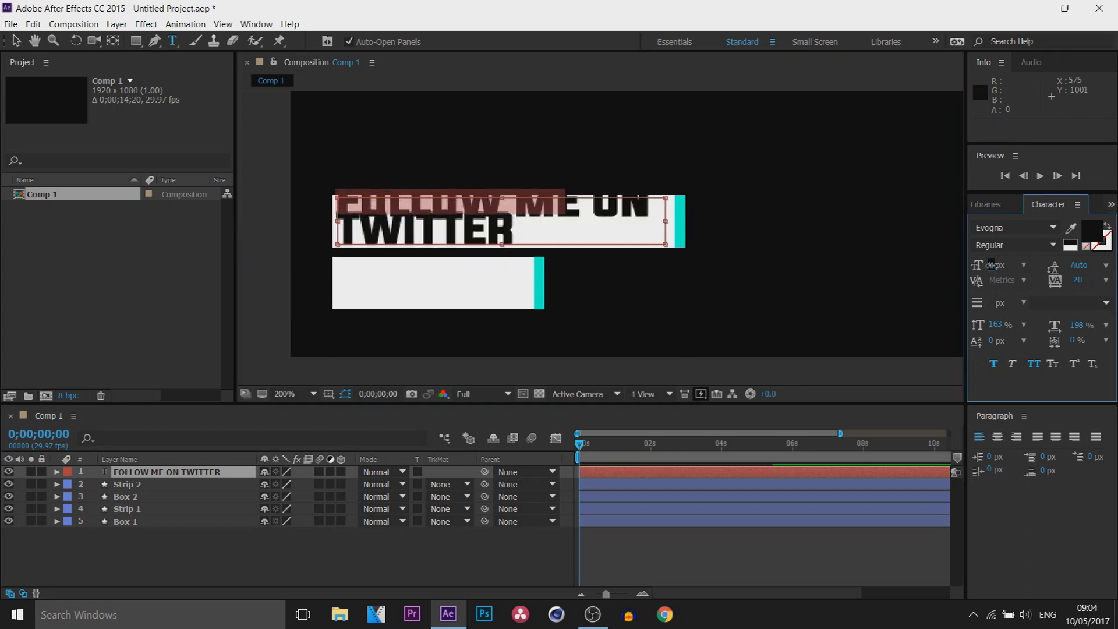
type("11")
key("Return")
left_click(998, 436)
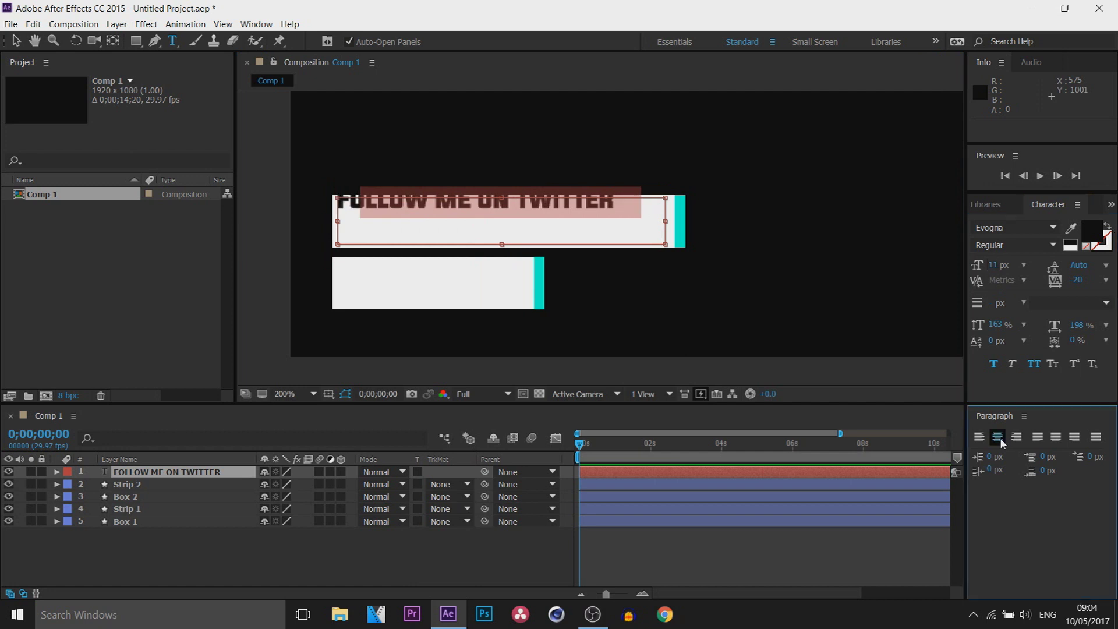
Move the FOLLOW ME ON TWITTER text to the middle of the upper white box, shifting its anchor point slightly up along the way.
left_click(8, 41)
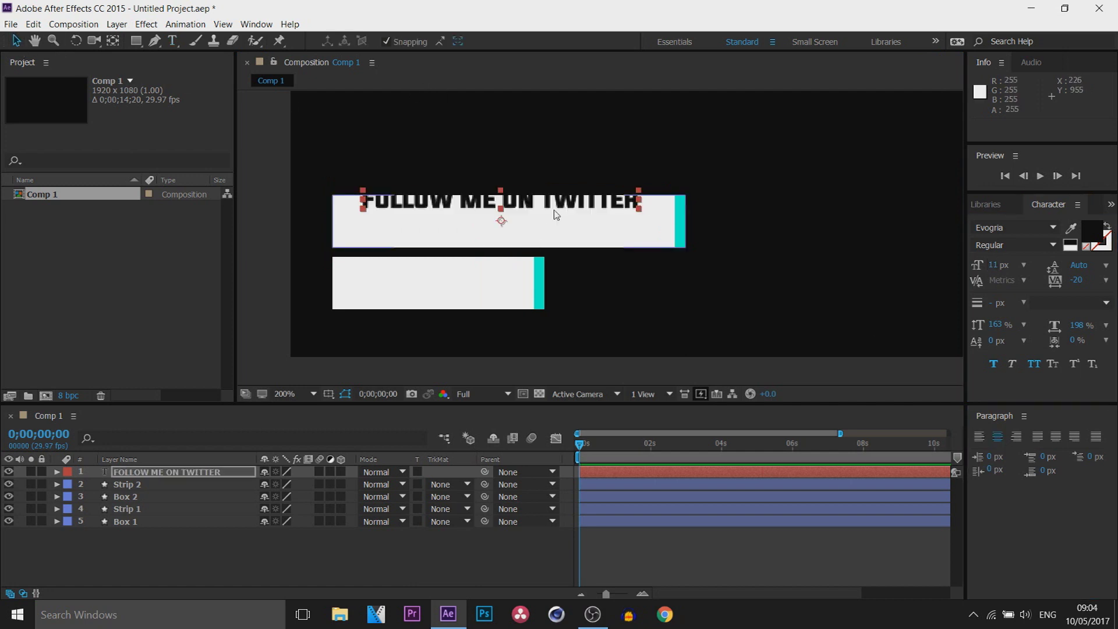
left_click_drag(500, 219, 528, 223)
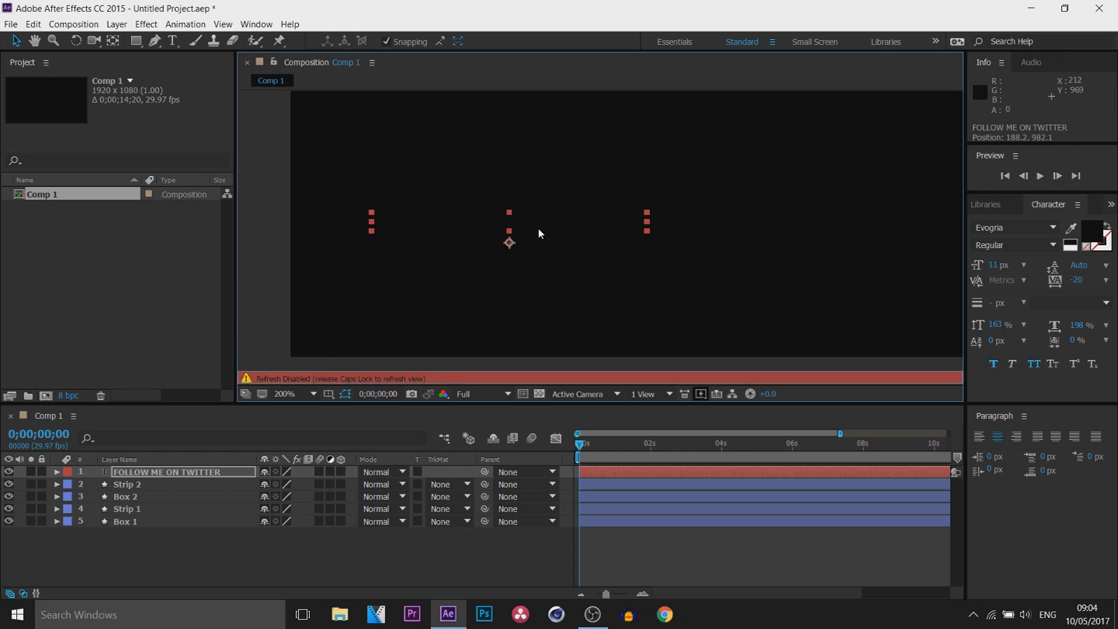
left_click_drag(510, 243, 510, 230)
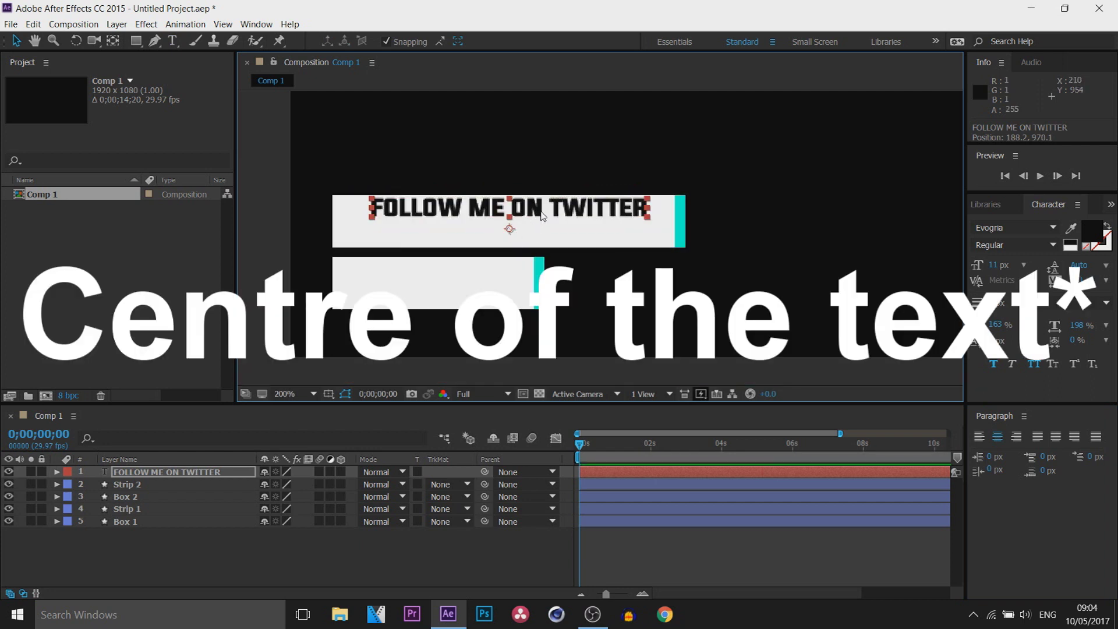
key("y")
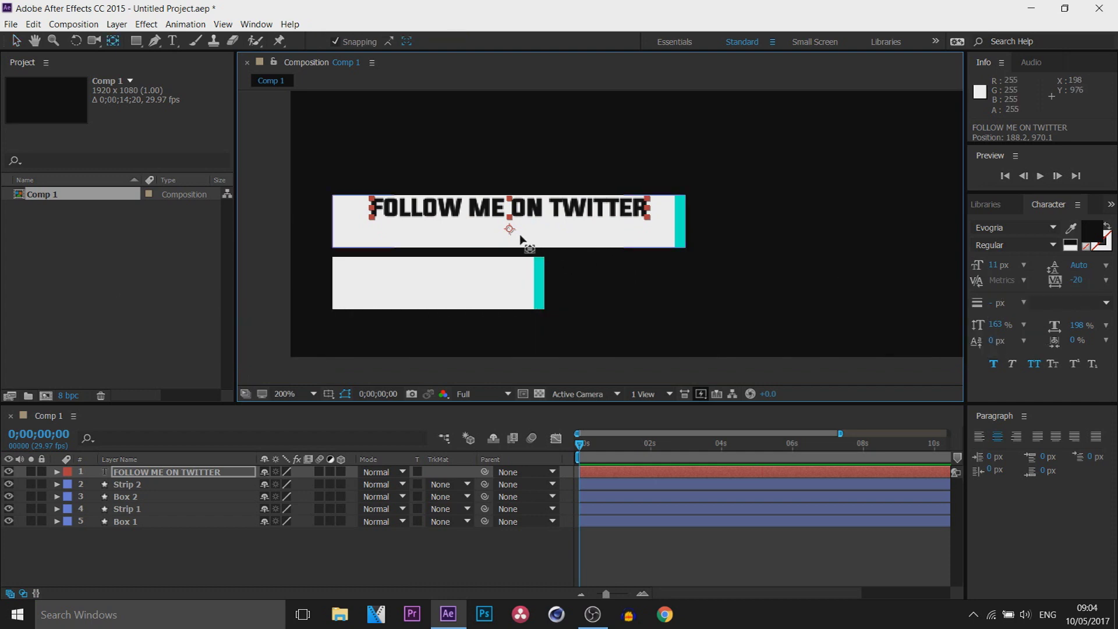
left_click_drag(510, 229, 512, 223)
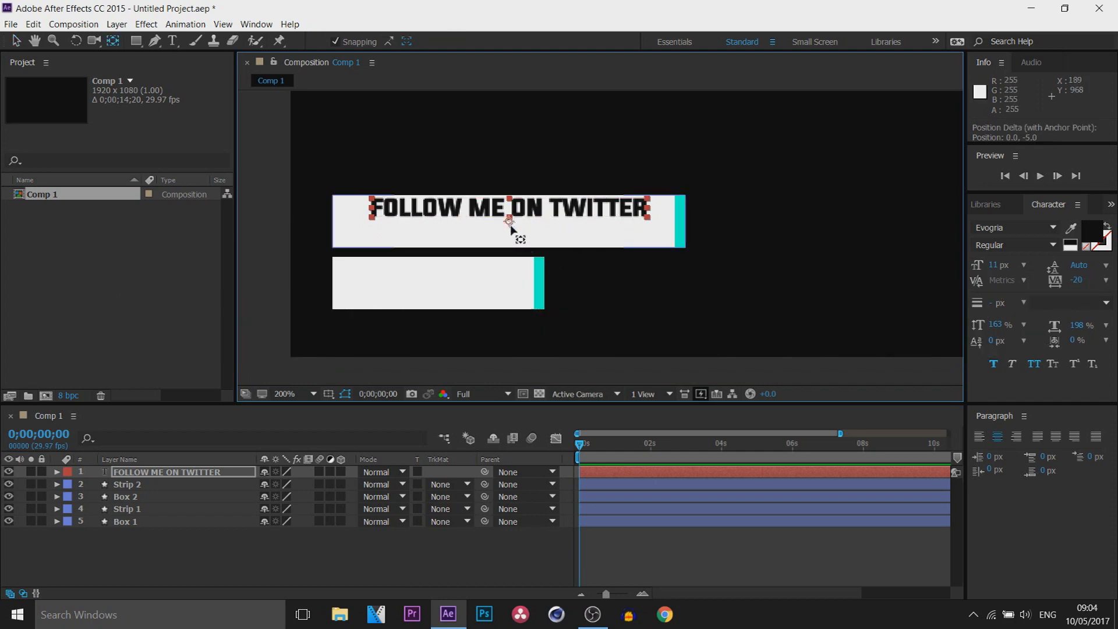
key("v")
left_click_drag(471, 214, 470, 216)
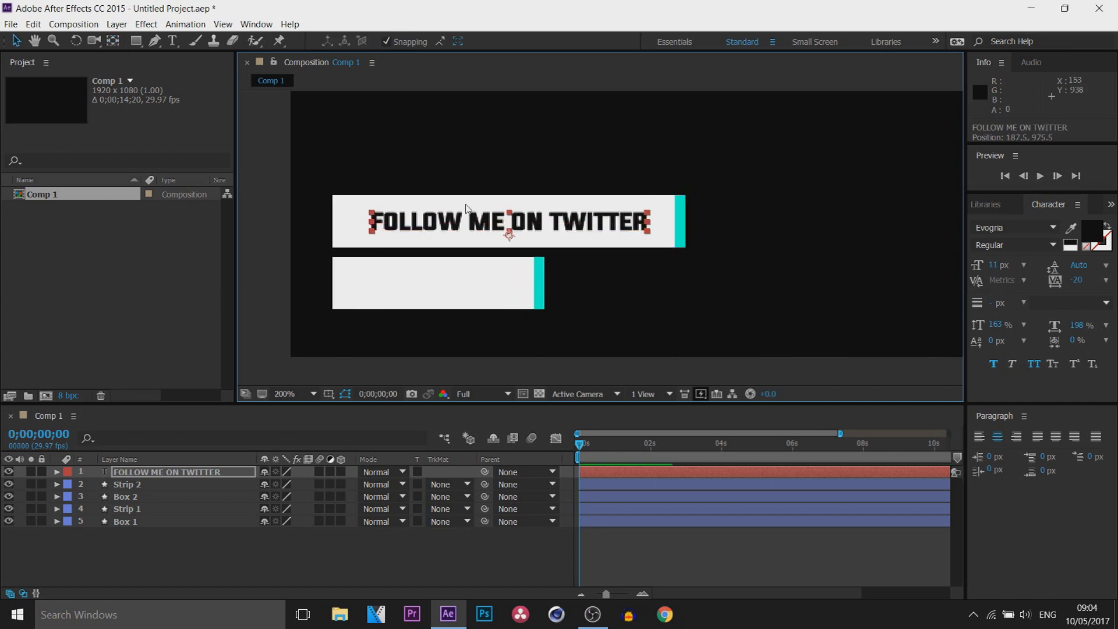
Move the anchor point of the FOLLOW ME ON TWITTER layer up to the centre of its text.
left_click(536, 235)
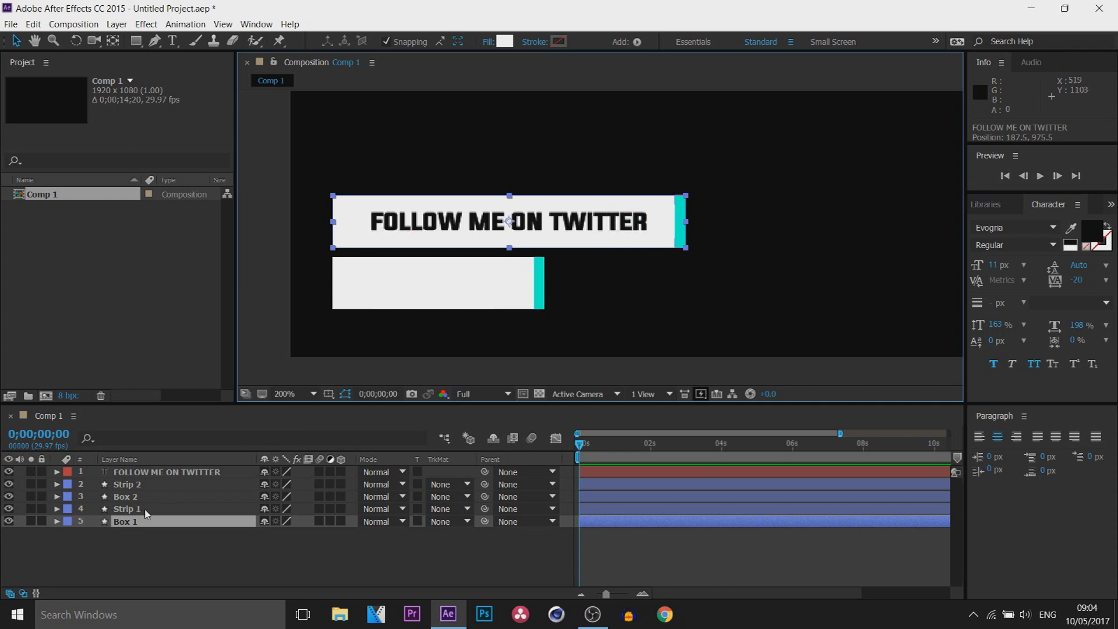
left_click(166, 472)
key("y")
left_click_drag(510, 235, 508, 223)
key("v")
key("ctrl+shift+a")
left_click(170, 44)
left_click_drag(337, 264, 529, 304)
type("@CSA")
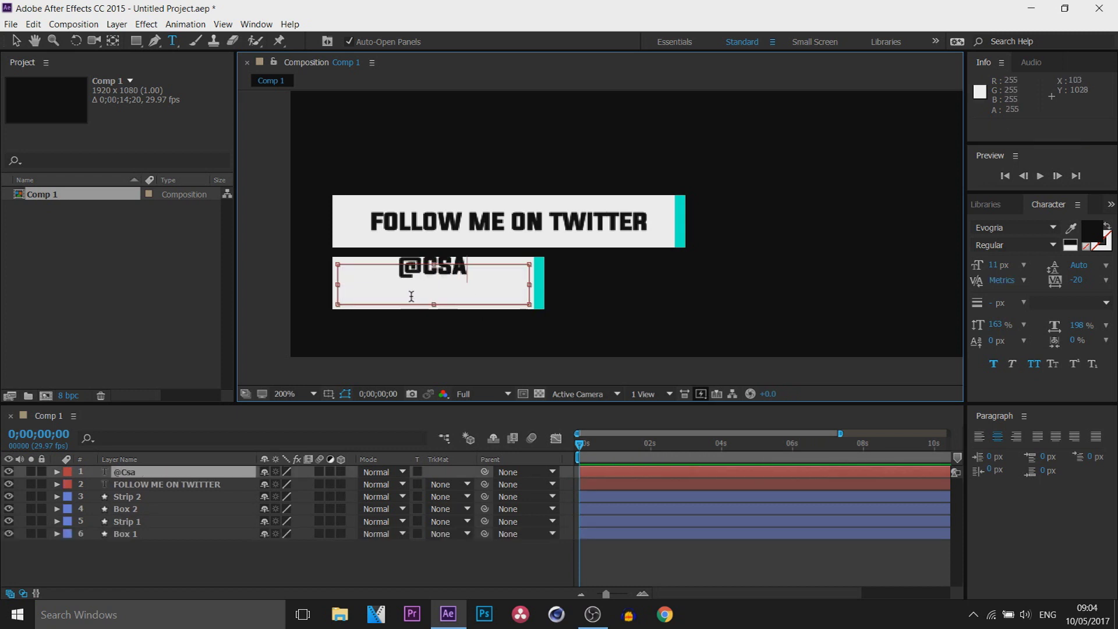
key("BackSpace")
key("BackSpace")
type("asualsavage")
key("ctrl+a")
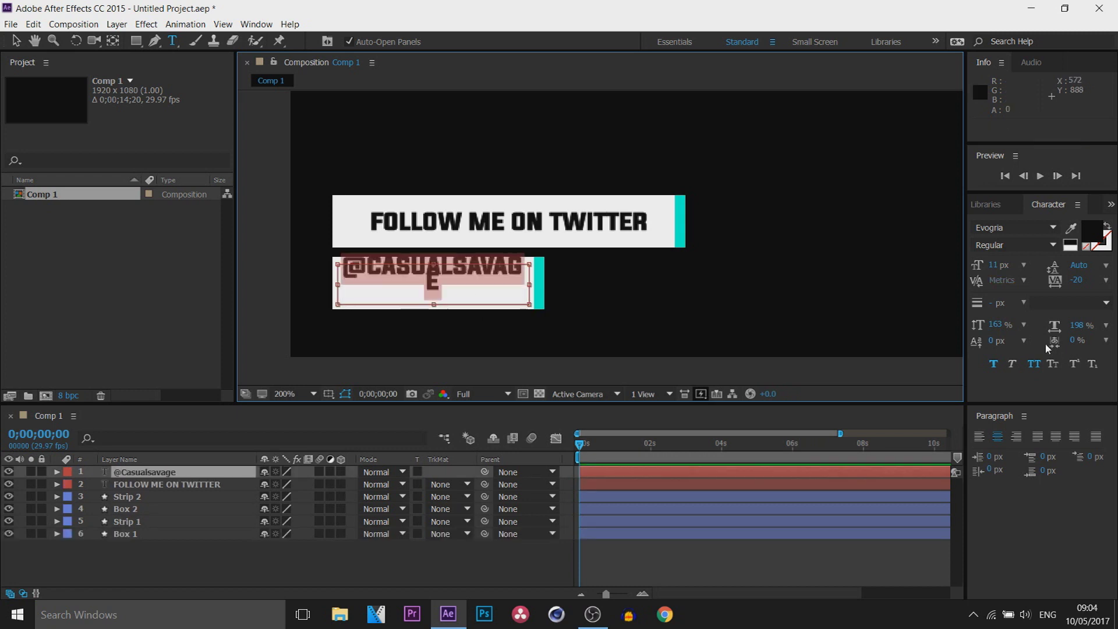
left_click_drag(1006, 271, 996, 267)
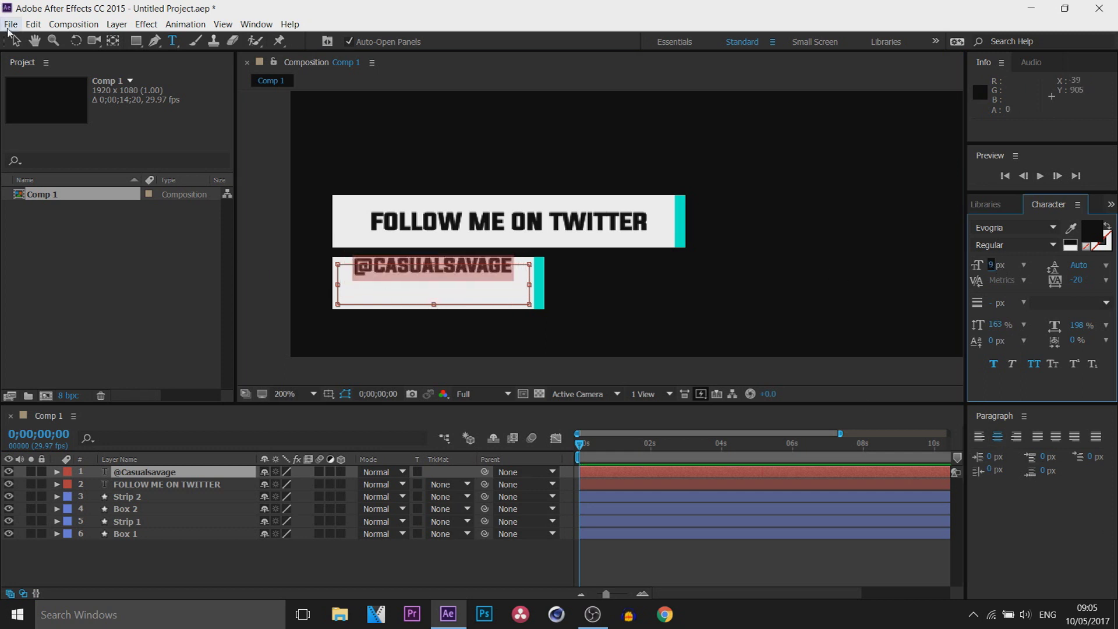
left_click(17, 42)
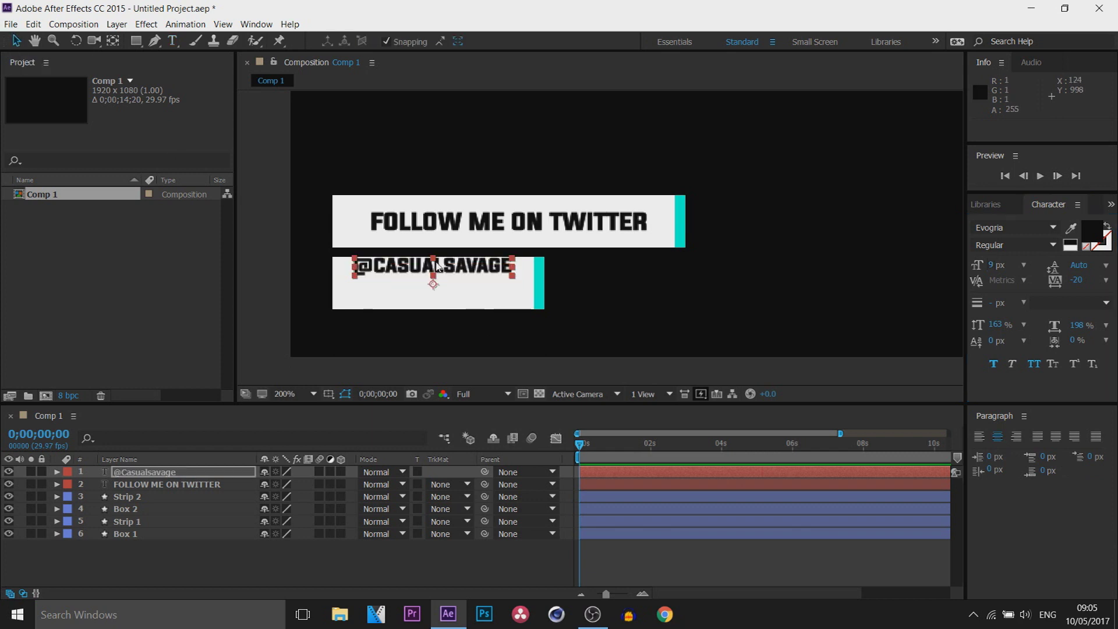
left_click_drag(437, 292, 434, 270)
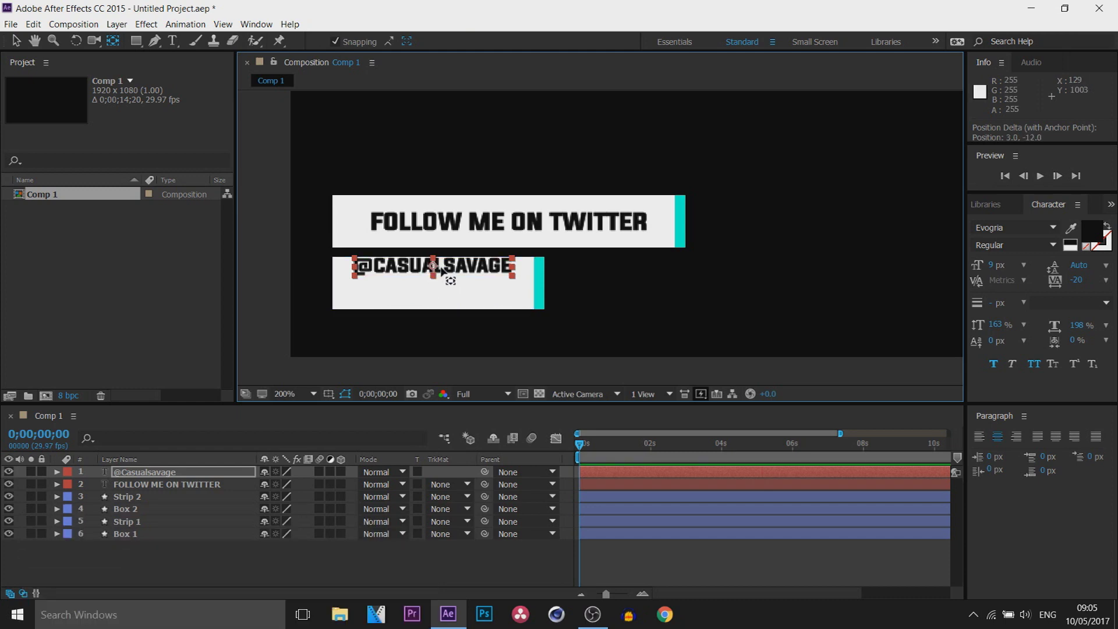
left_click(17, 41)
left_click_drag(461, 265, 461, 280)
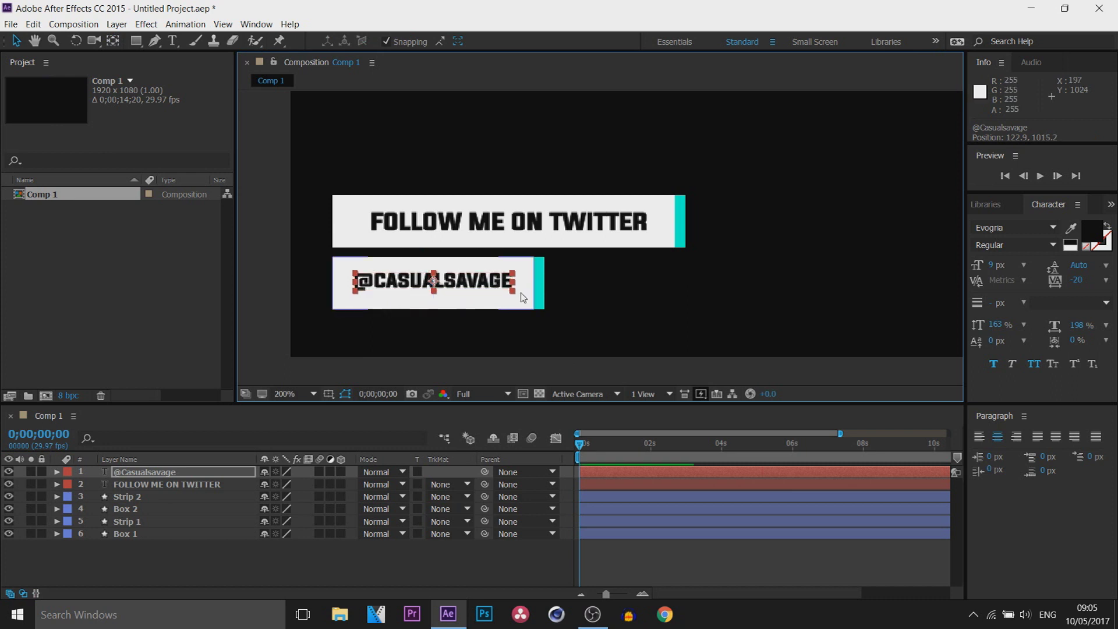
double_click(460, 280)
key("Escape")
key("v")
scroll(649, 279, "down", 2)
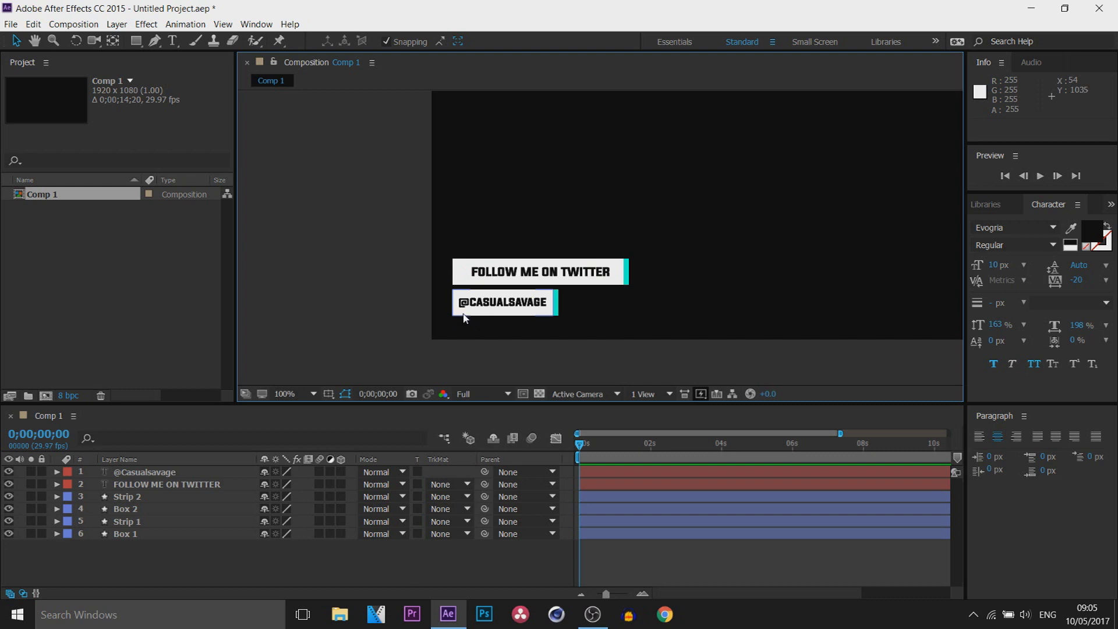
Add Position keyframes to Strip 1 at 0;00;00;00 and 0;00;01;00.
left_click(198, 532)
left_click(194, 522)
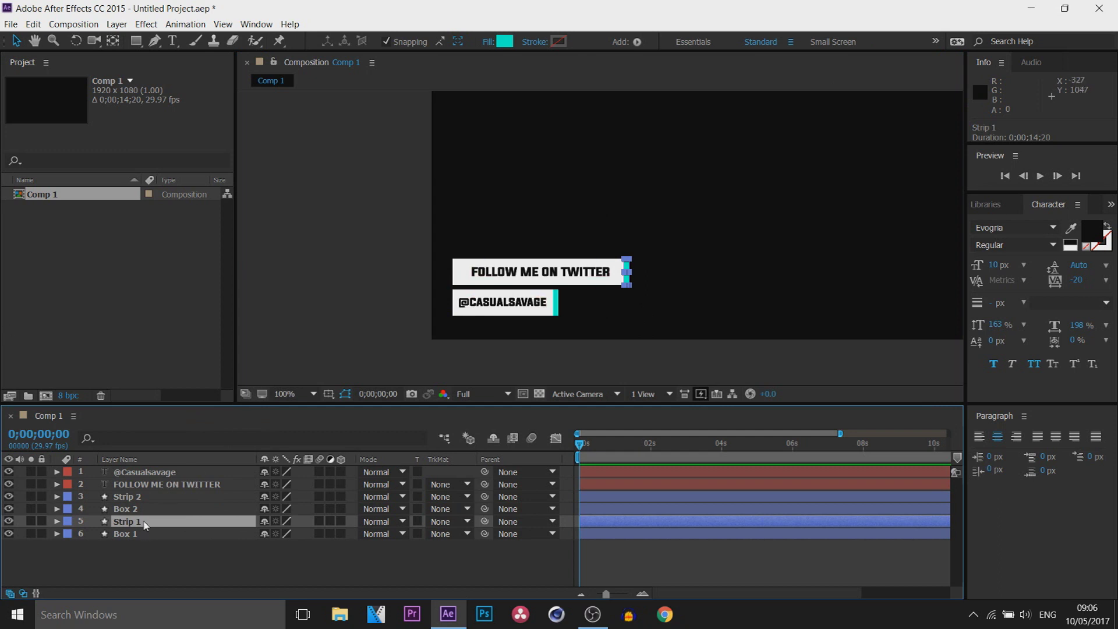
key("p")
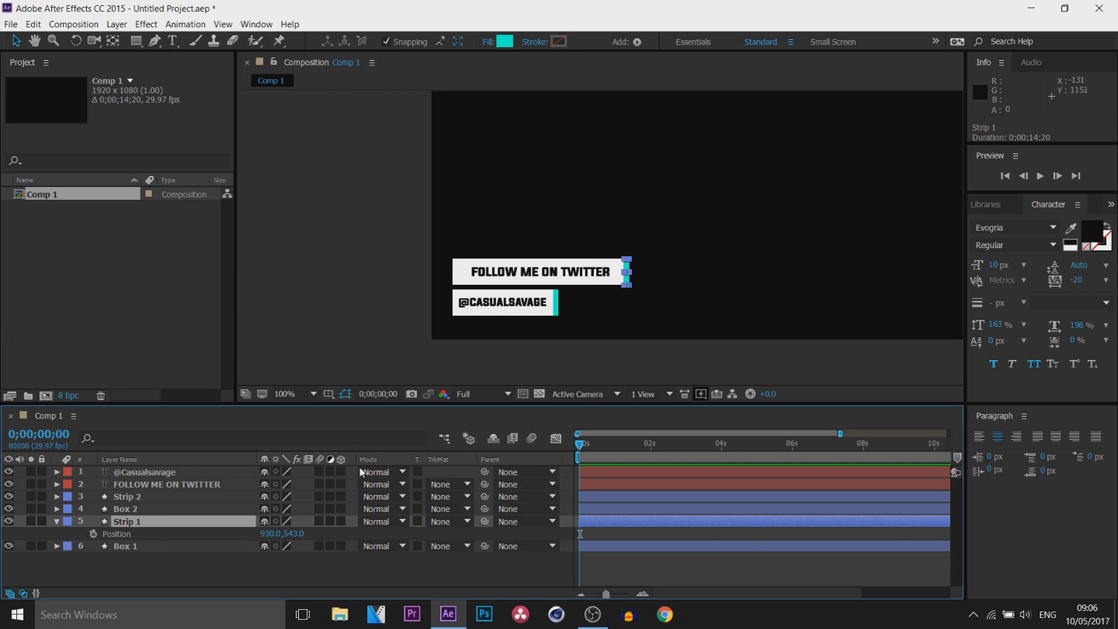
left_click(93, 534)
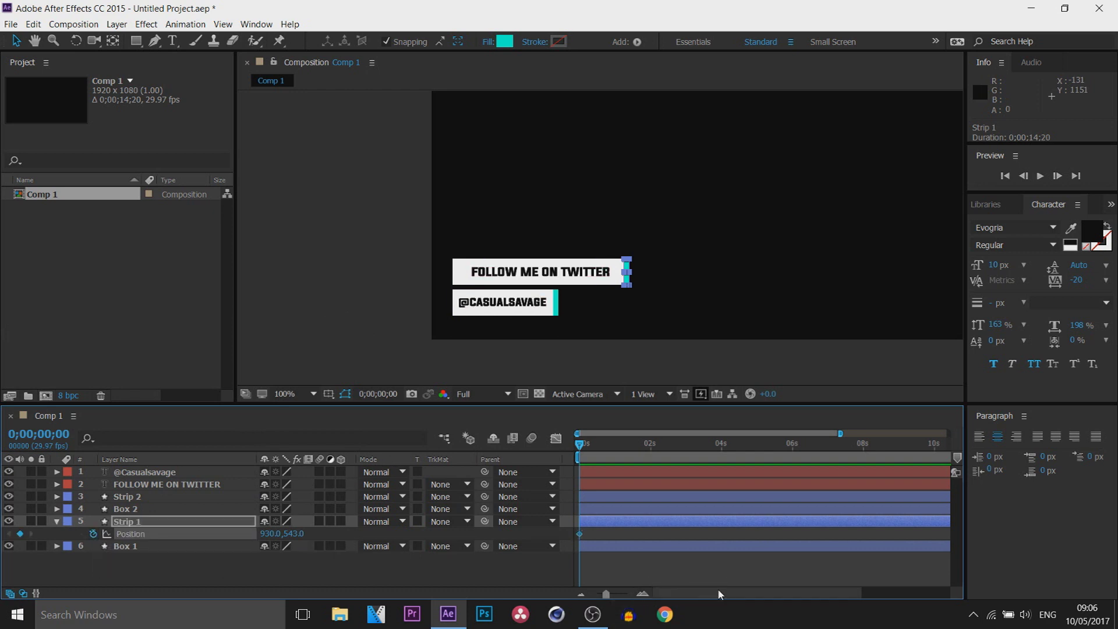
left_click_drag(582, 444, 605, 468)
left_click_drag(606, 594, 613, 594)
left_click_drag(631, 447, 629, 449)
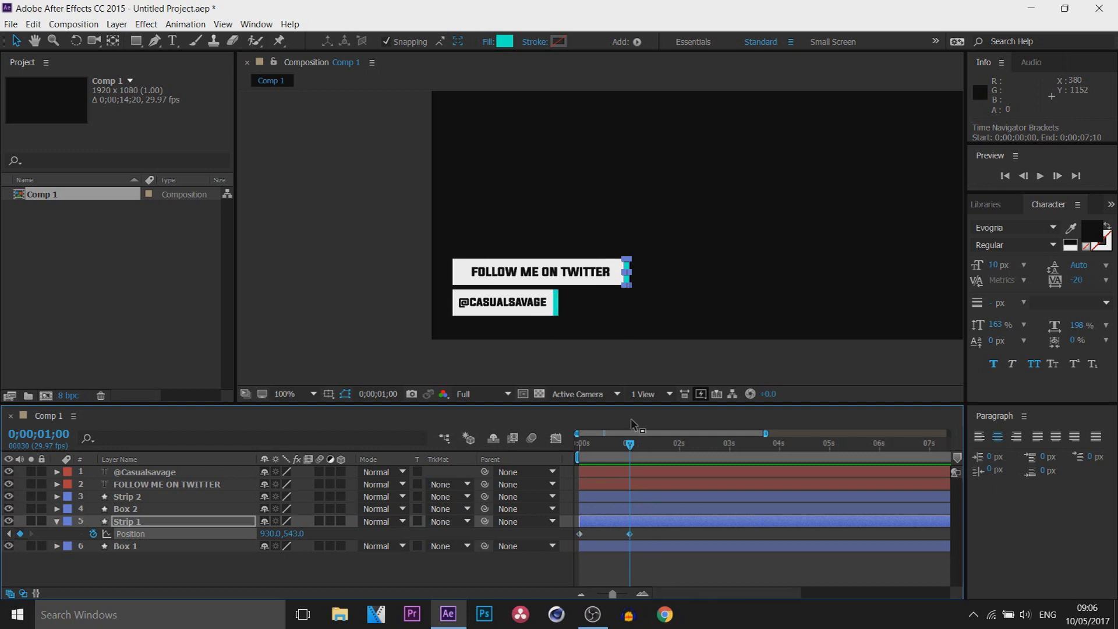
Set Strip 1's starting Position keyframe to 577, 543 so it begins just outside the left edge of the composition.
left_click_drag(630, 444, 575, 533)
left_click(580, 534)
left_click_drag(297, 534, 387, 530)
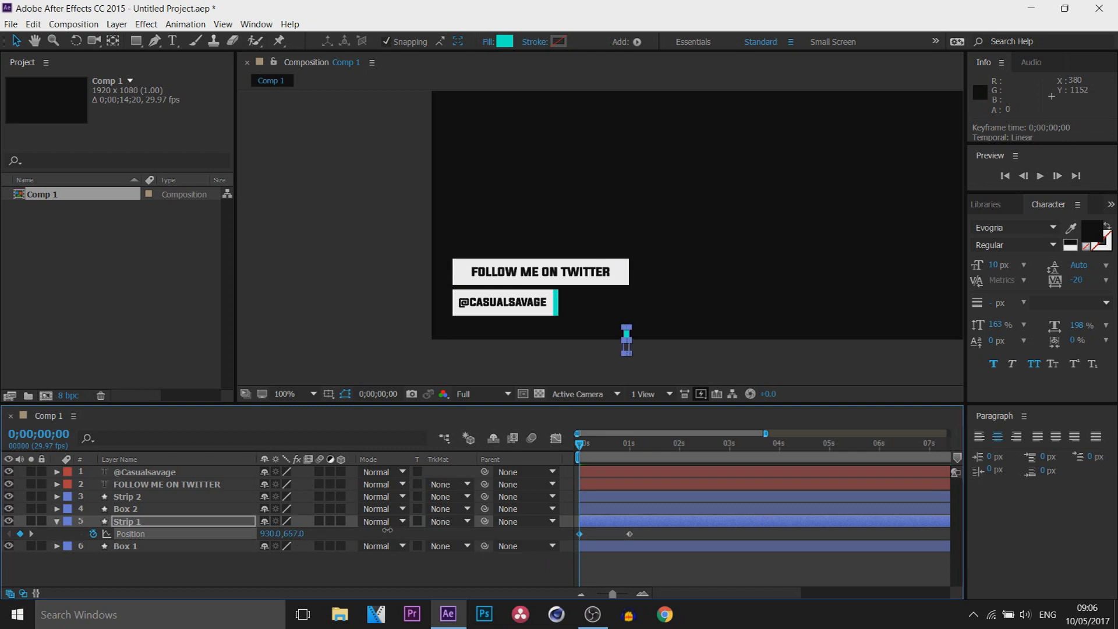
key("ctrl+z")
left_click_drag(360, 525, 268, 527)
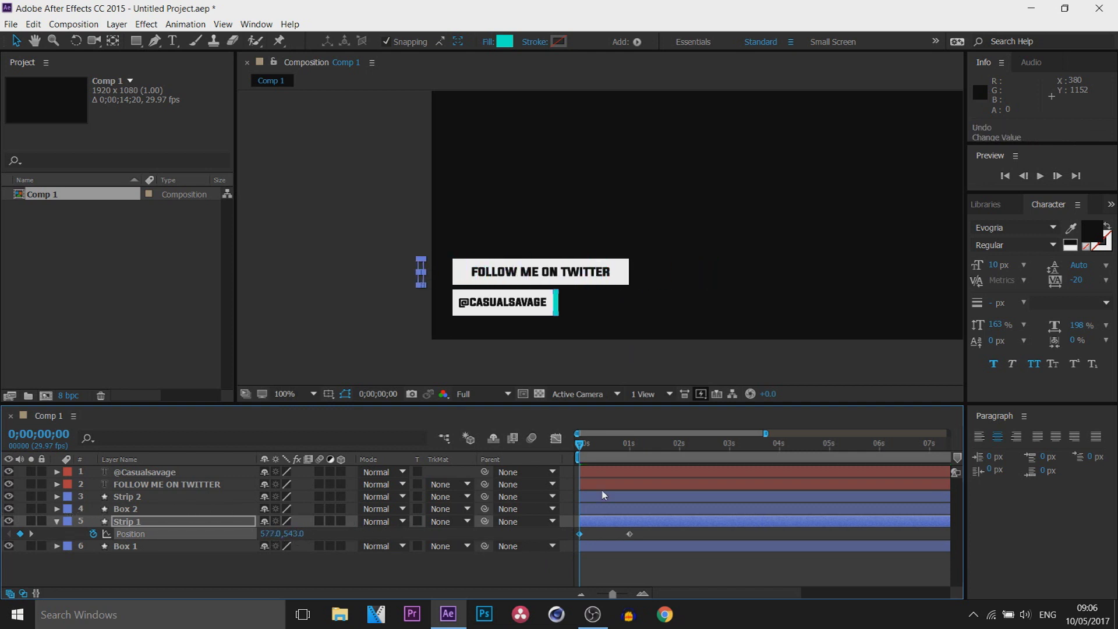
Adjust Strip 1's one-second Position keyframe to 933, 543 and advance the playhead to 0;00;01;03.
left_click_drag(579, 445, 630, 446)
key("semicolon")
left_click(1061, 178)
left_click(1060, 178)
left_click(1061, 178)
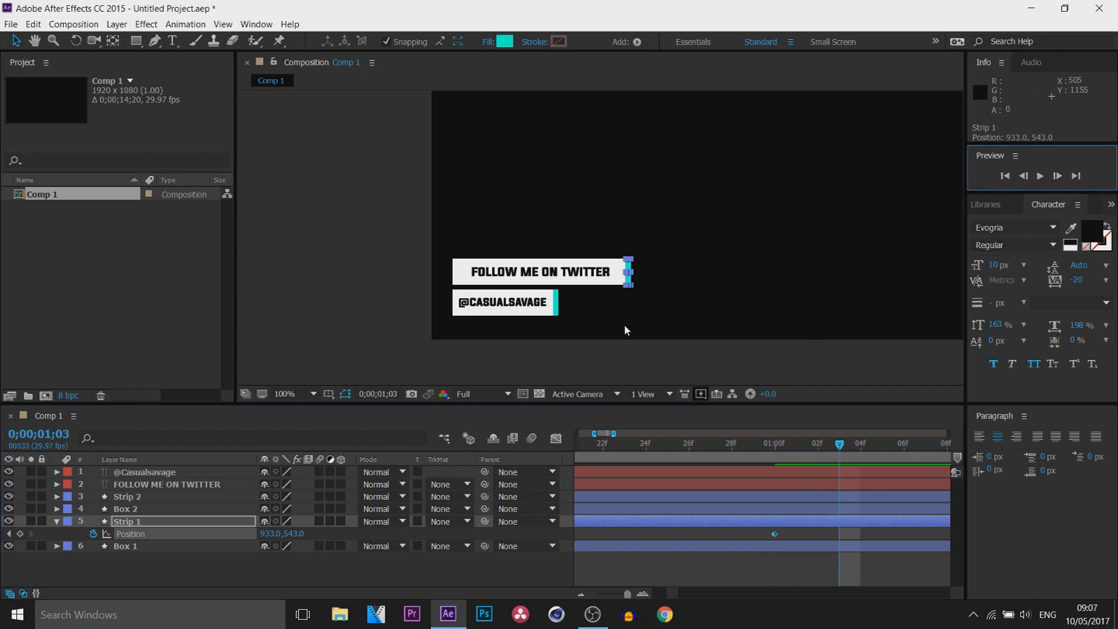
Set Box 1's Position to 487.5, 963.5 and keyframe it at 0;00;01;03.
left_click(57, 521)
left_click(136, 536)
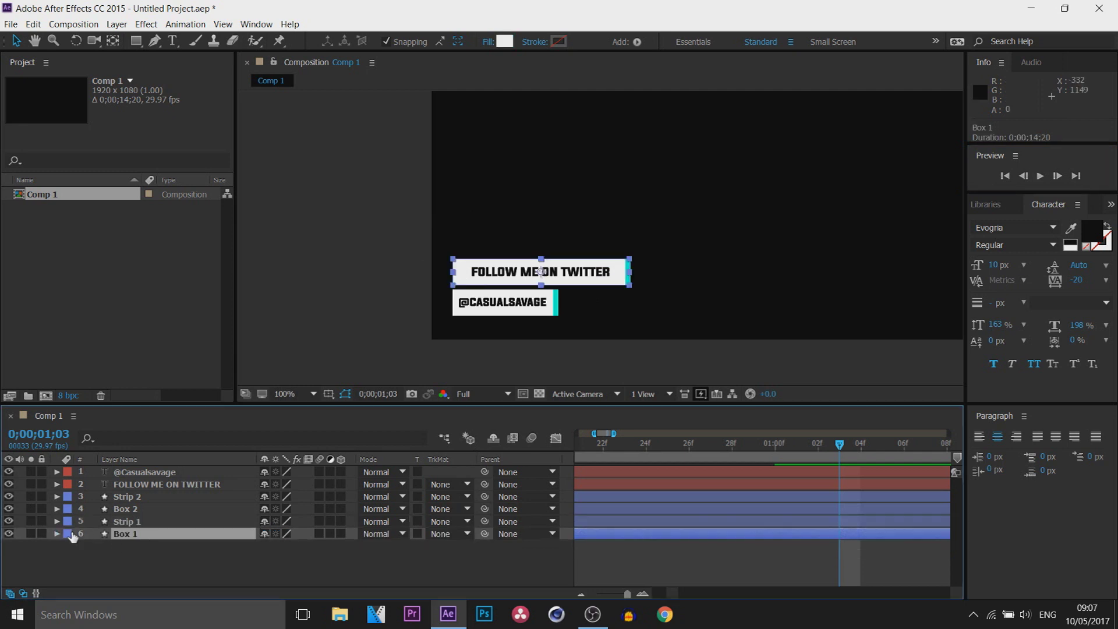
left_click(56, 533)
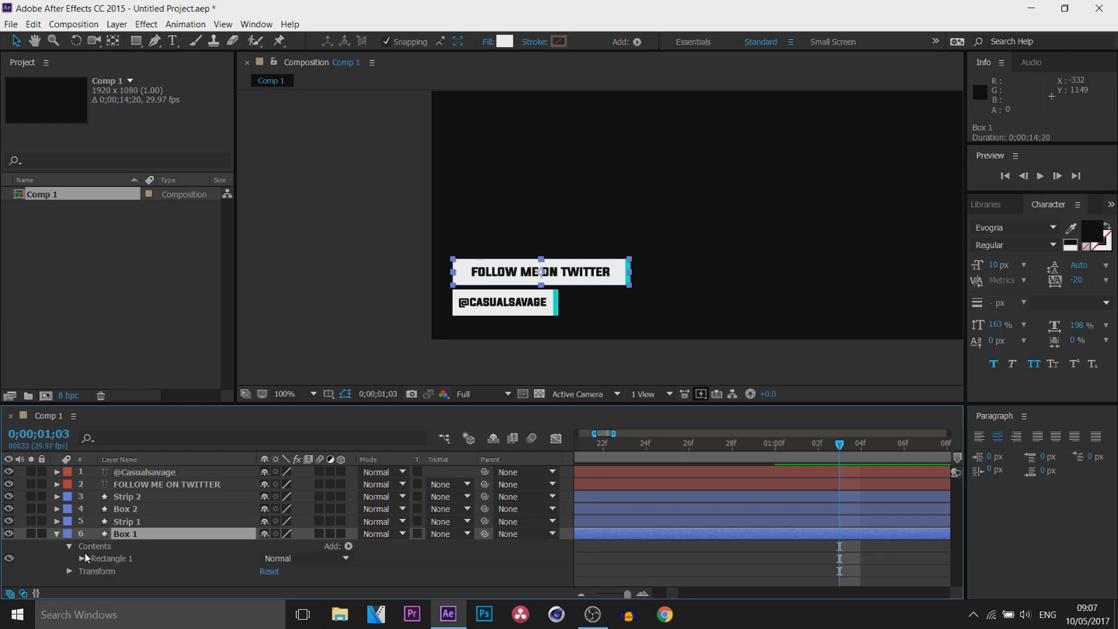
key("p")
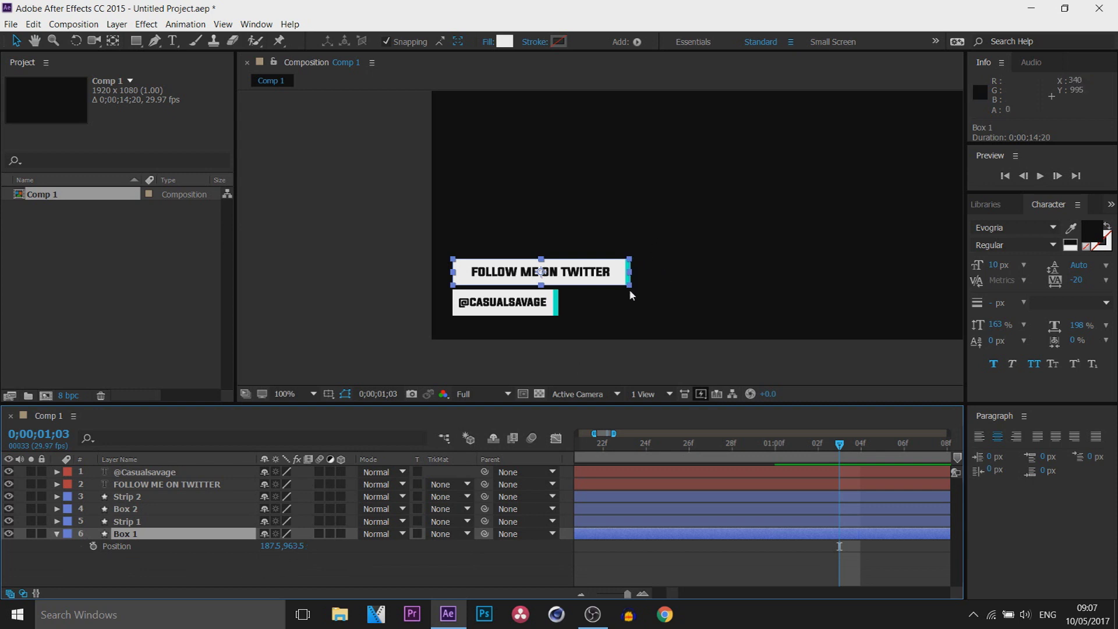
left_click_drag(294, 545, 448, 543)
key("ctrl+z")
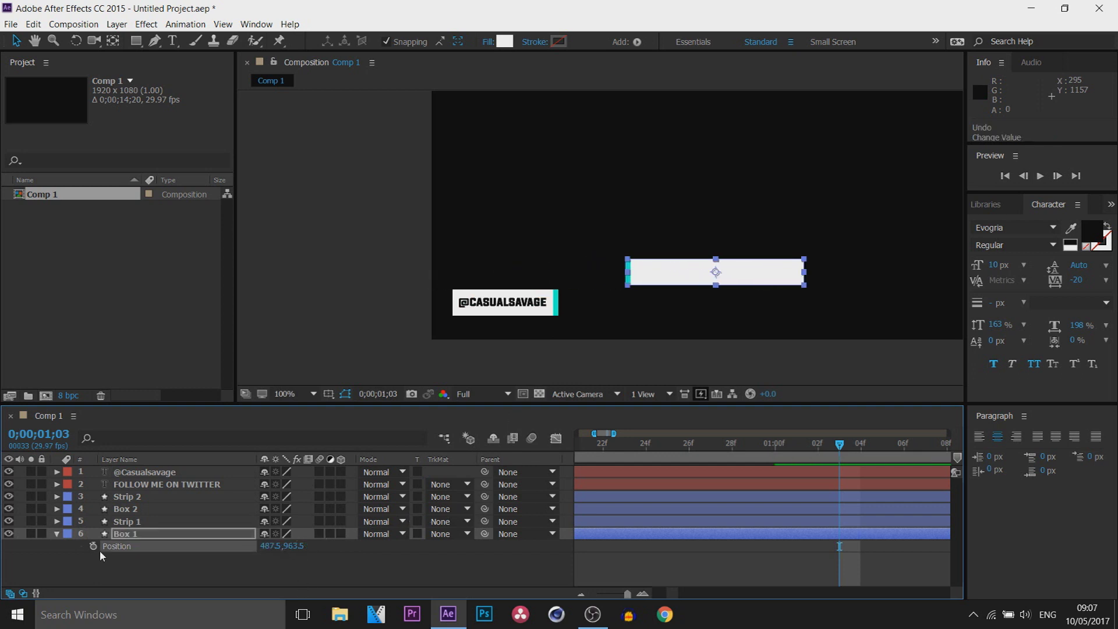
left_click(94, 546)
Keyframe Box 1's Scale at 0;00;01;03 and, with proportions unconstrained, shrink it horizontally to 3.3%, keeping the height at 100%.
left_click_drag(627, 594, 616, 594)
left_click(57, 534)
left_click(56, 534)
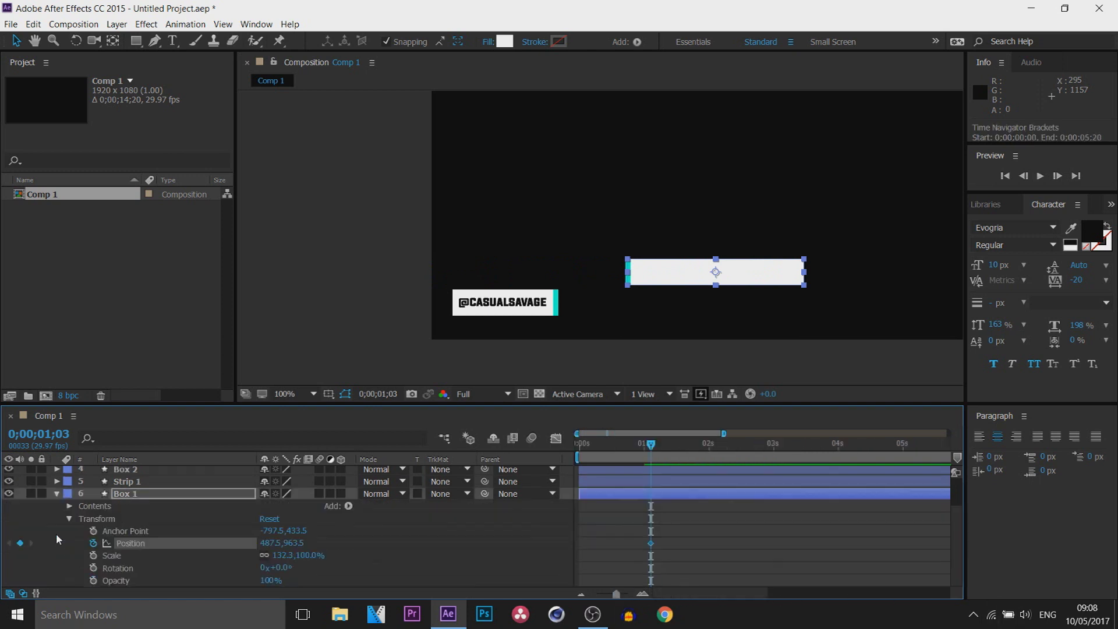
left_click(119, 556)
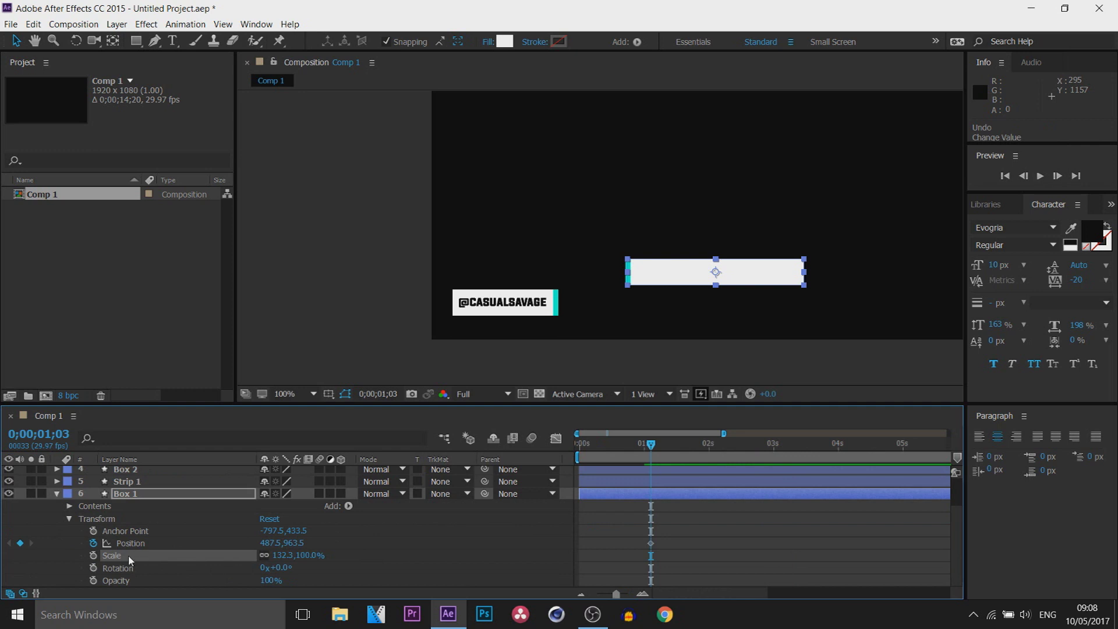
left_click(93, 556)
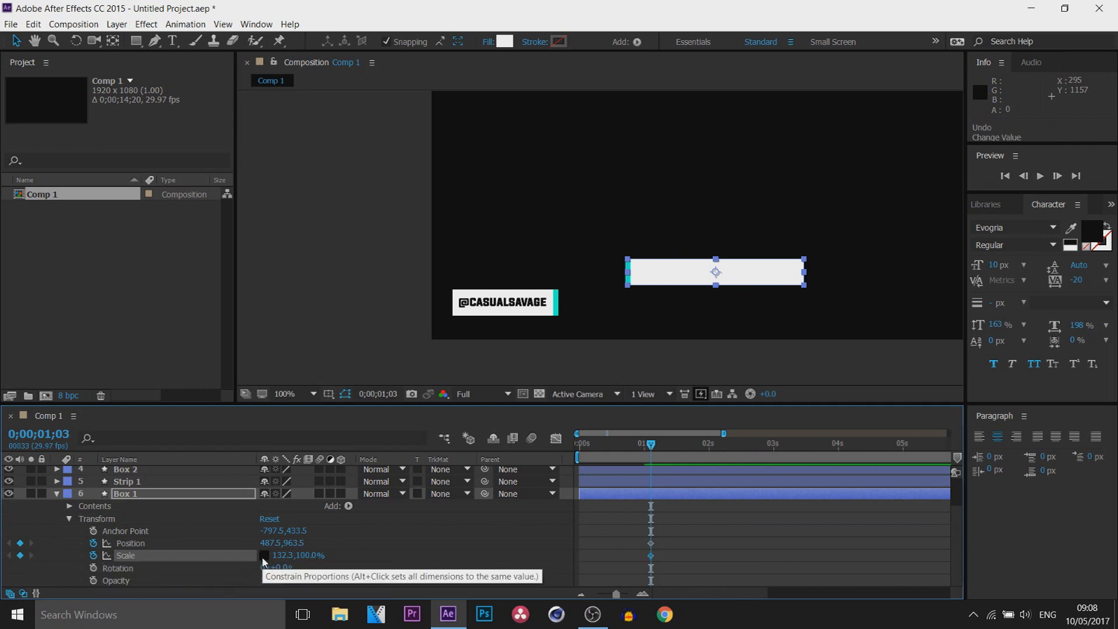
left_click_drag(283, 557, 184, 553)
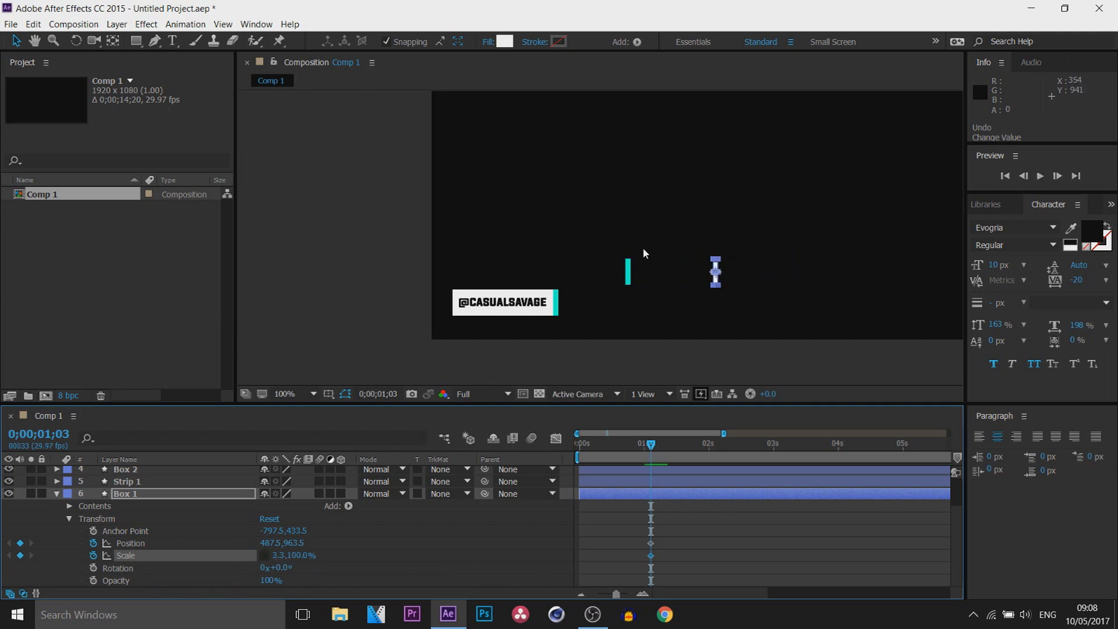
Nudge Box 1 left to Position 336.5, 963.5 so it hides behind Strip 1.
key("Left")
key("Left")
key("Left")
key("Left")
key("Left")
key("Left")
key("Left")
key("Left")
key("Left")
key("Left")
key("Left")
key("Left")
key("Left")
key("Left")
key("Left")
key("Left")
key("Left")
key("Left")
key("Left")
key("Left")
key("Left")
key("Left")
key("Left")
key("Left")
key("Left")
key("Left")
key("Left")
key("Left")
key("Left")
key("Left")
key("Left")
key("Left")
key("Left")
key("Left")
key("Left")
key("Left")
key("Left")
key("Left")
key("Left")
key("Left")
key("Left")
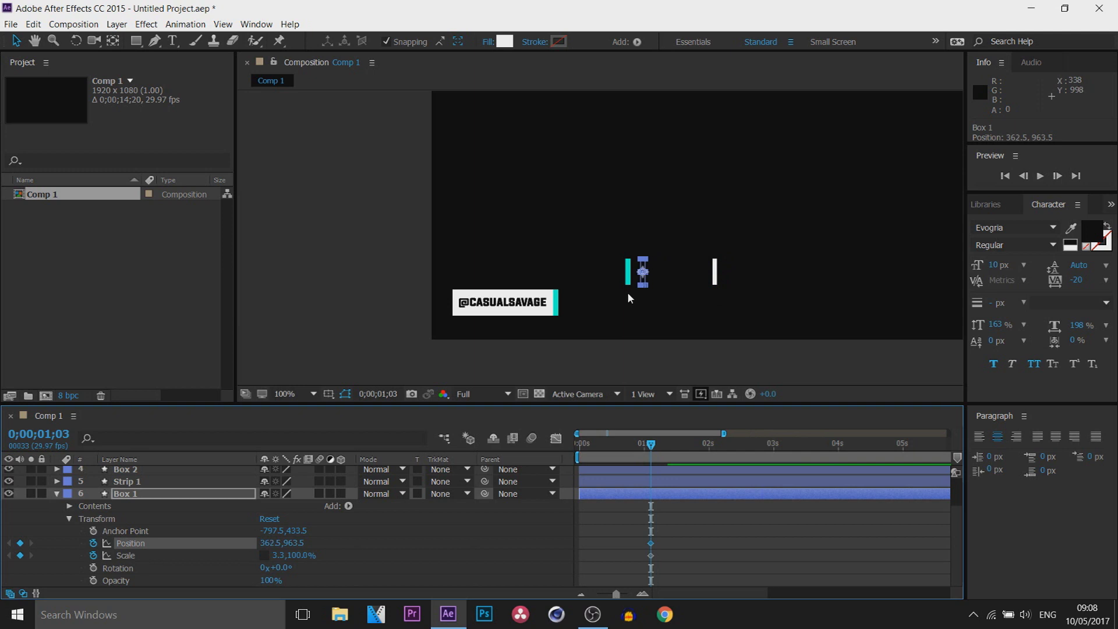
key("Left")
key("Left")
key("Left")
key("Left")
key("Left")
key("Left")
key("Left")
key("Left")
key("Left")
key("Left")
key("Left")
left_click(634, 311)
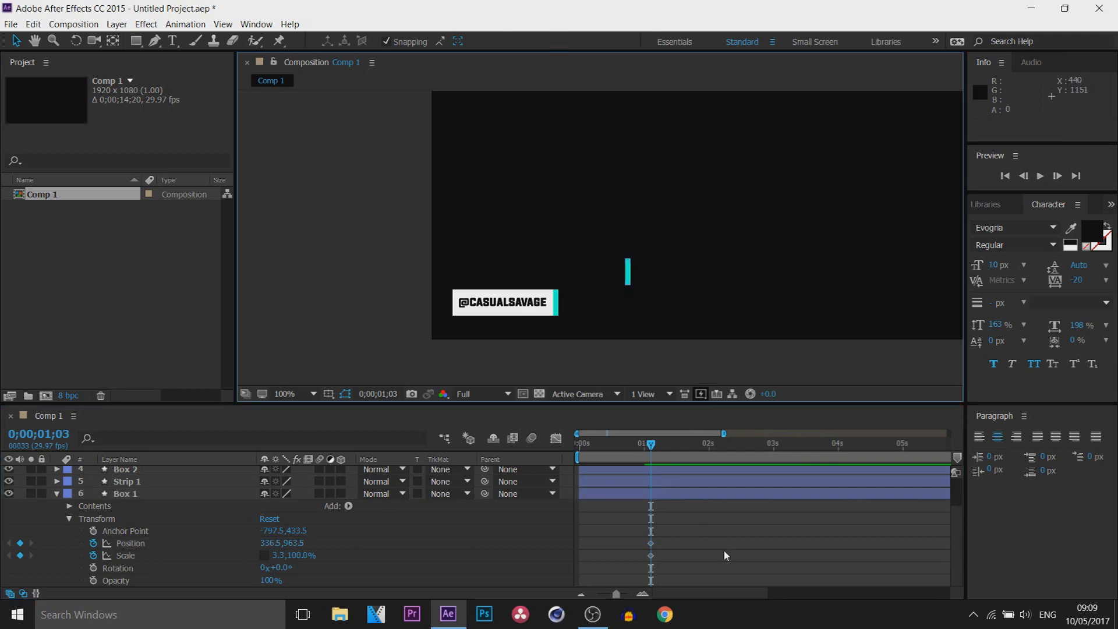
At 0;00;02;00, widen Box 1 to Scale 129.5, 100% and set its Position to 184.5, 963.5 to fill the area behind the text.
left_click_drag(652, 445, 708, 448)
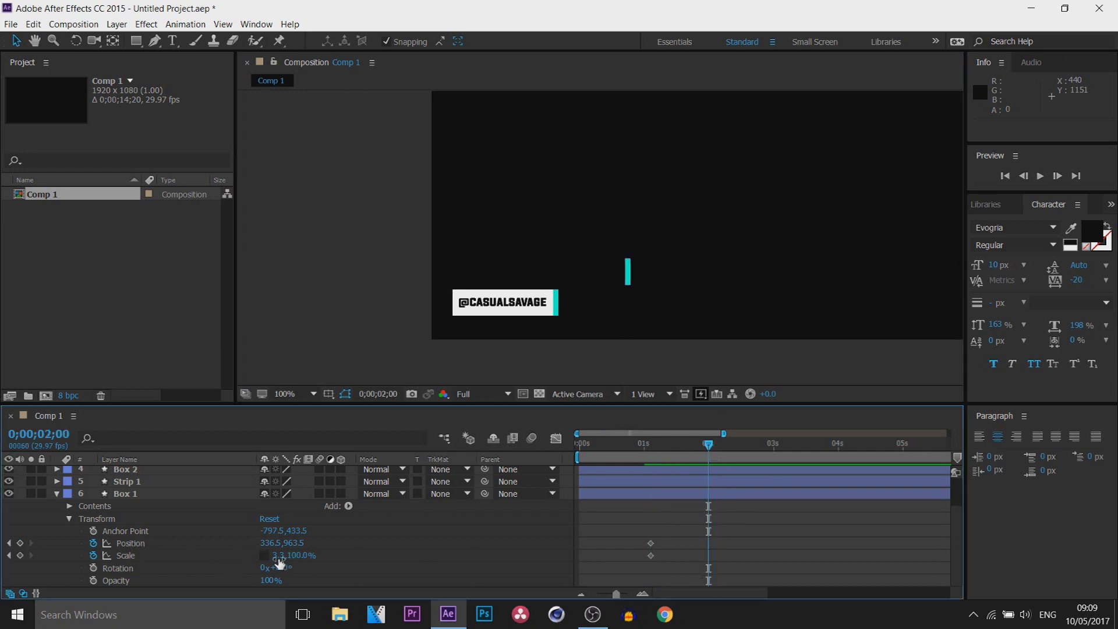
left_click_drag(277, 561, 348, 547)
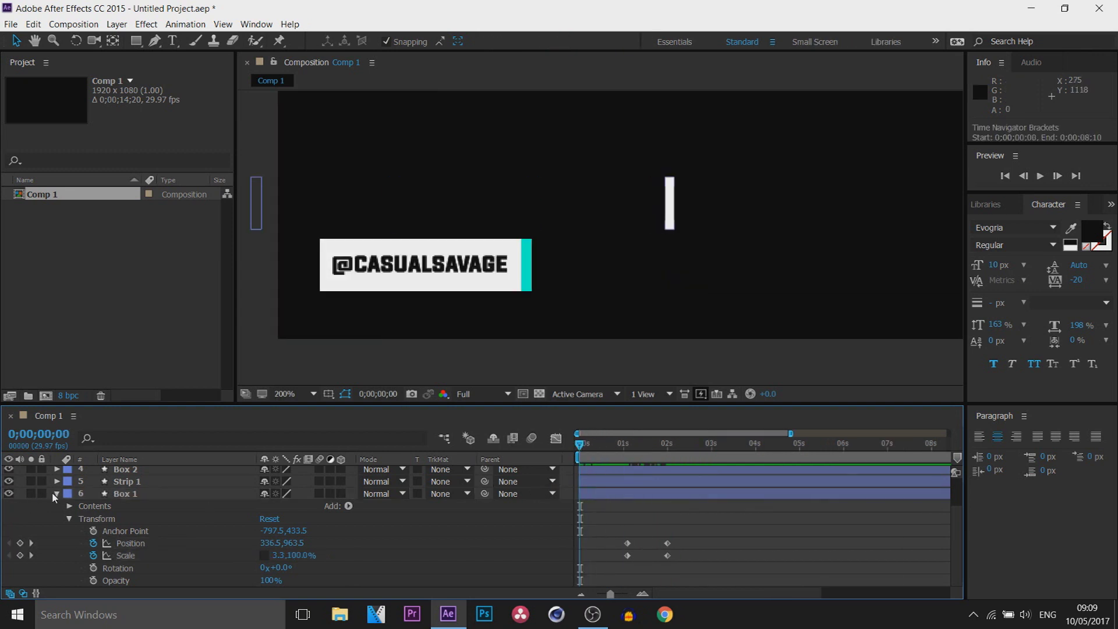
left_click(57, 494)
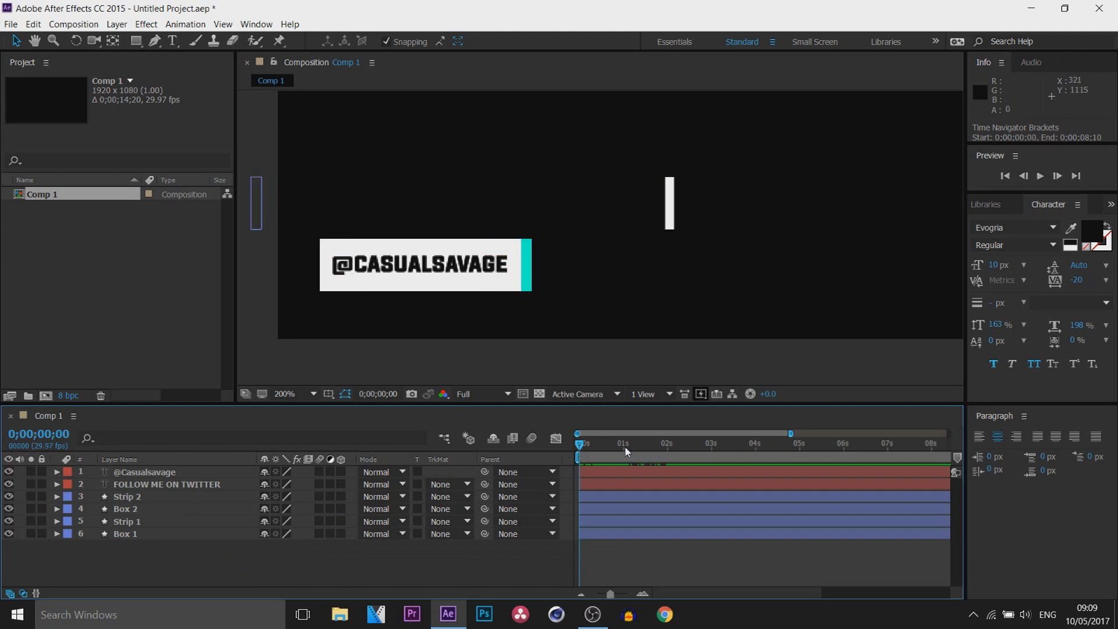
Shift the Box 1 layer in time so that it starts at 0;00;01;03, when Strip 1 is in place.
left_click_drag(583, 447, 628, 459)
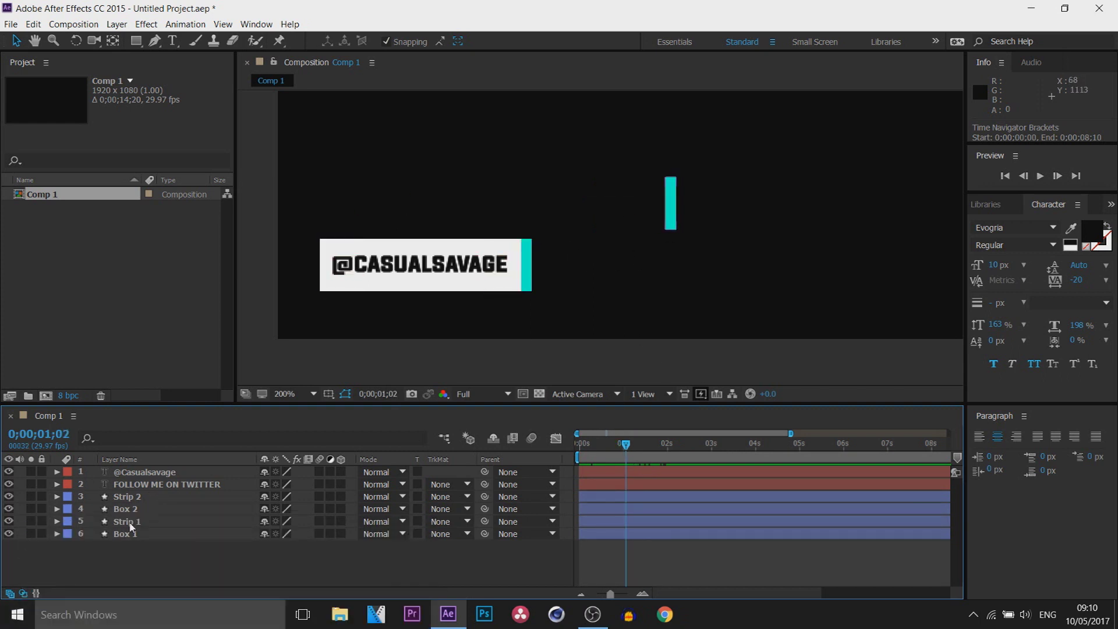
left_click(133, 524)
left_click(149, 534)
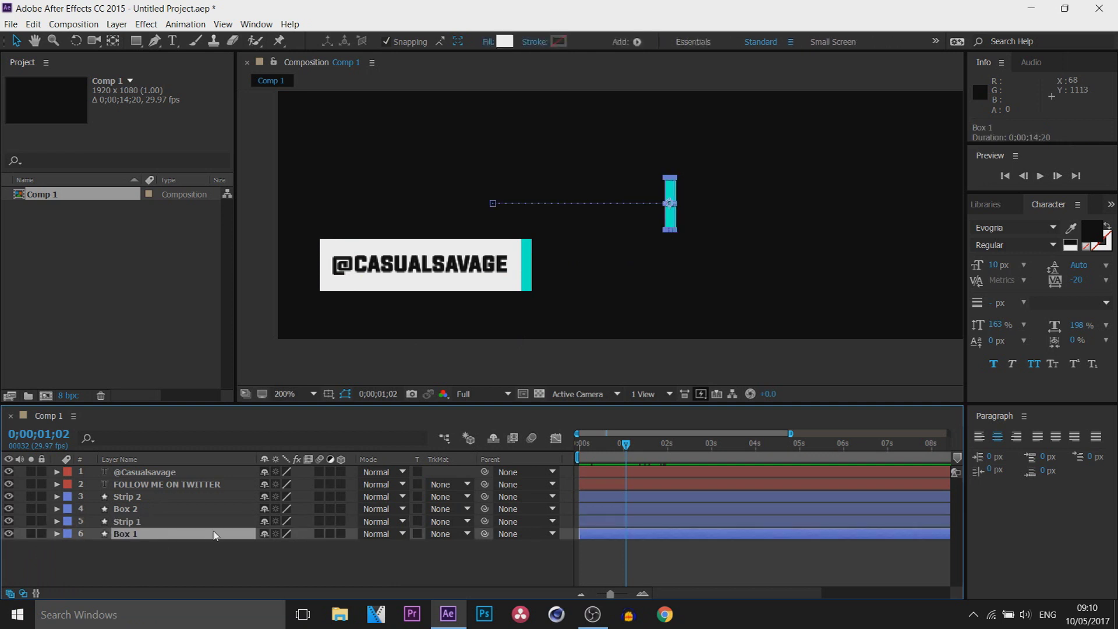
left_click(58, 534)
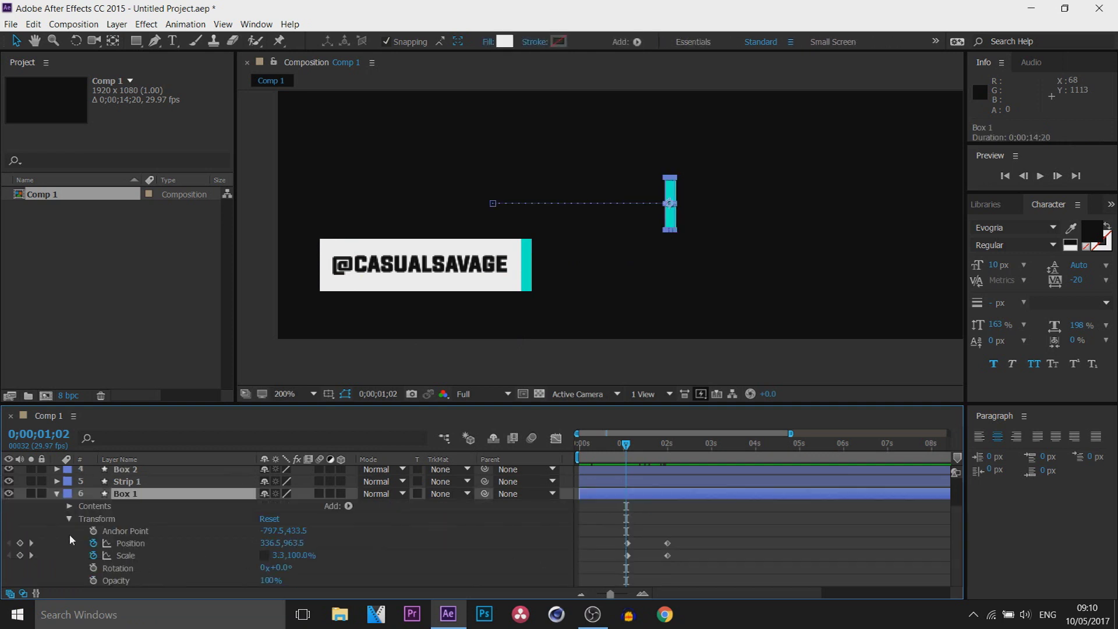
left_click(628, 543)
left_click_drag(614, 596, 630, 597)
left_click_drag(766, 446, 775, 447)
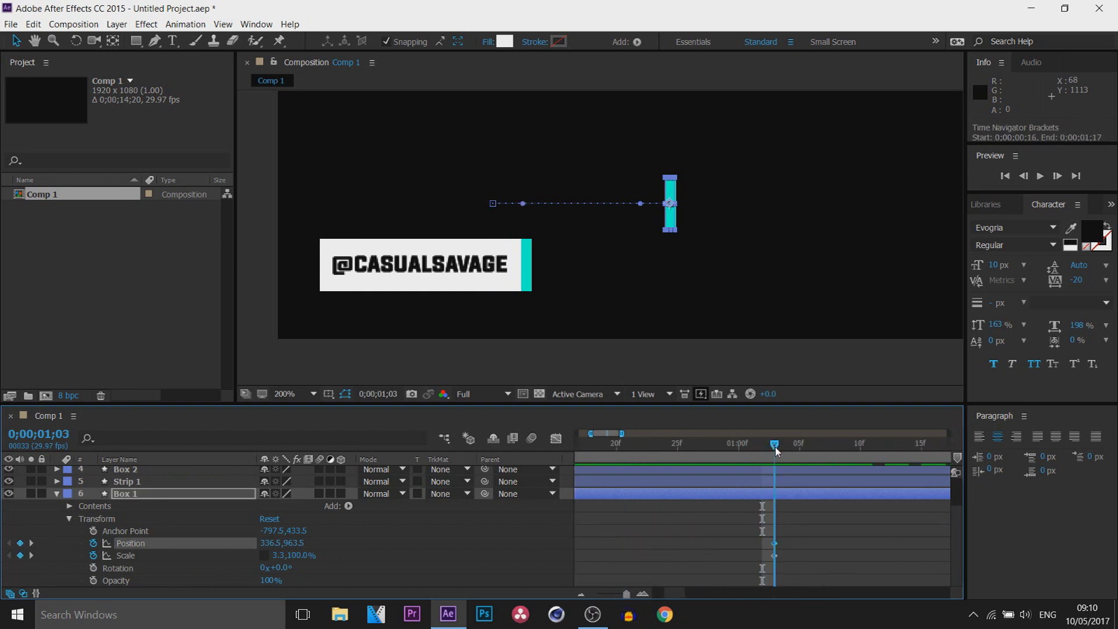
left_click_drag(622, 596, 613, 589)
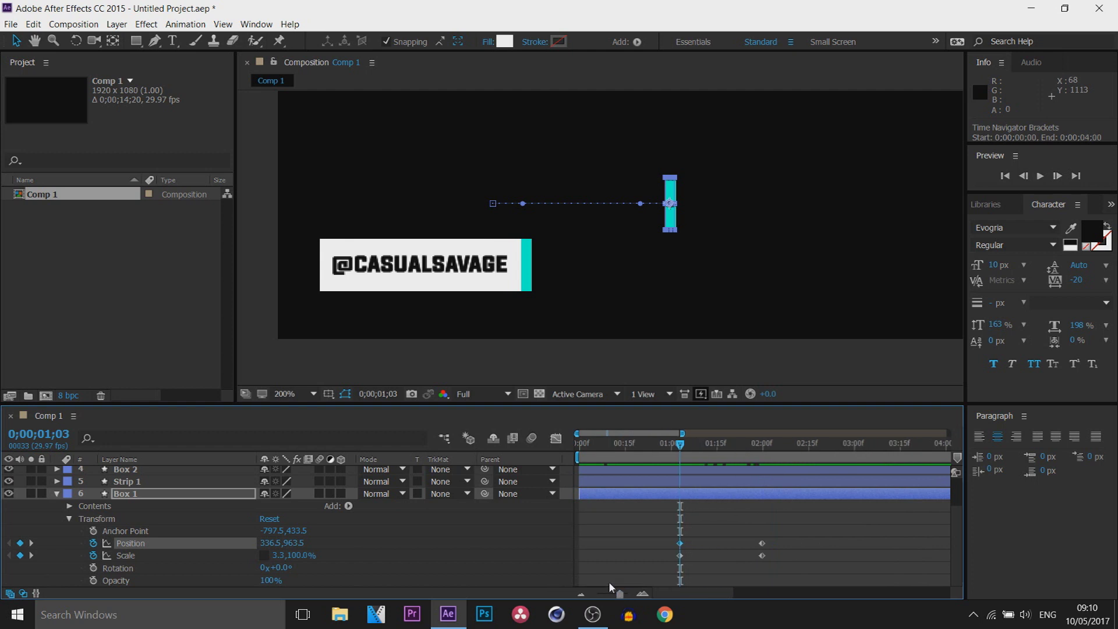
key("bracketleft")
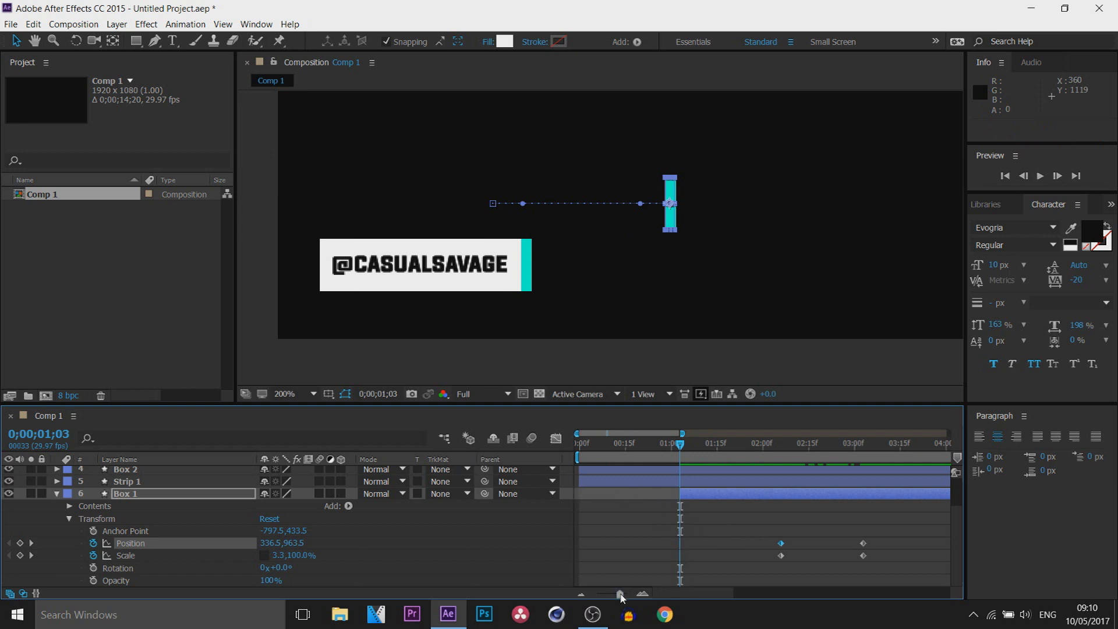
Preview the animation from the beginning of the composition to check when Box 1 expands.
key("Home")
left_click_drag(620, 594, 596, 594)
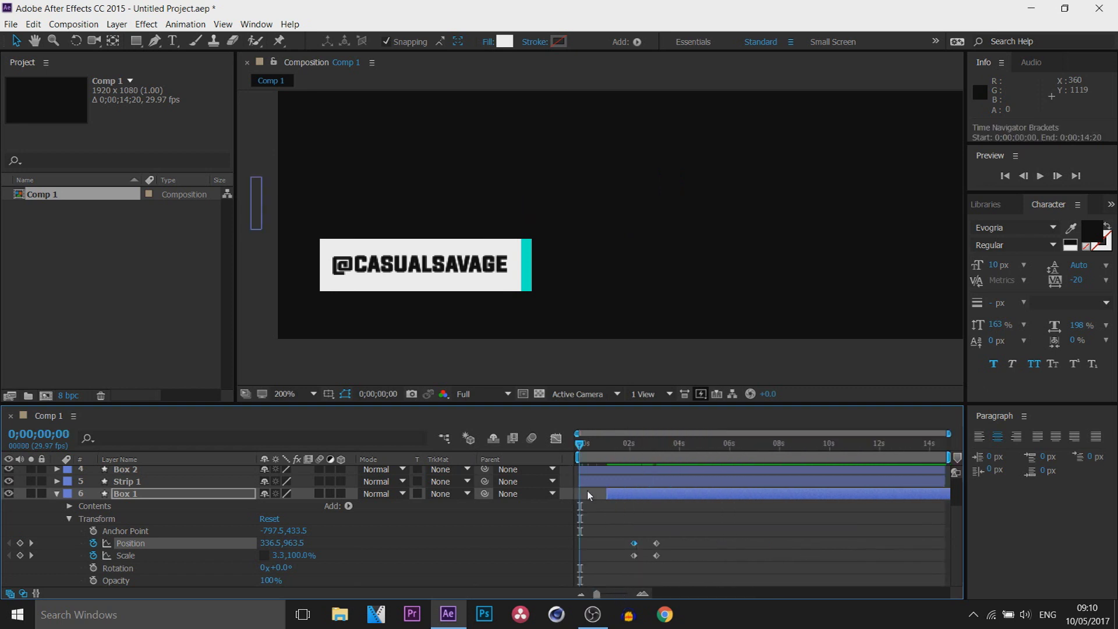
left_click(56, 493)
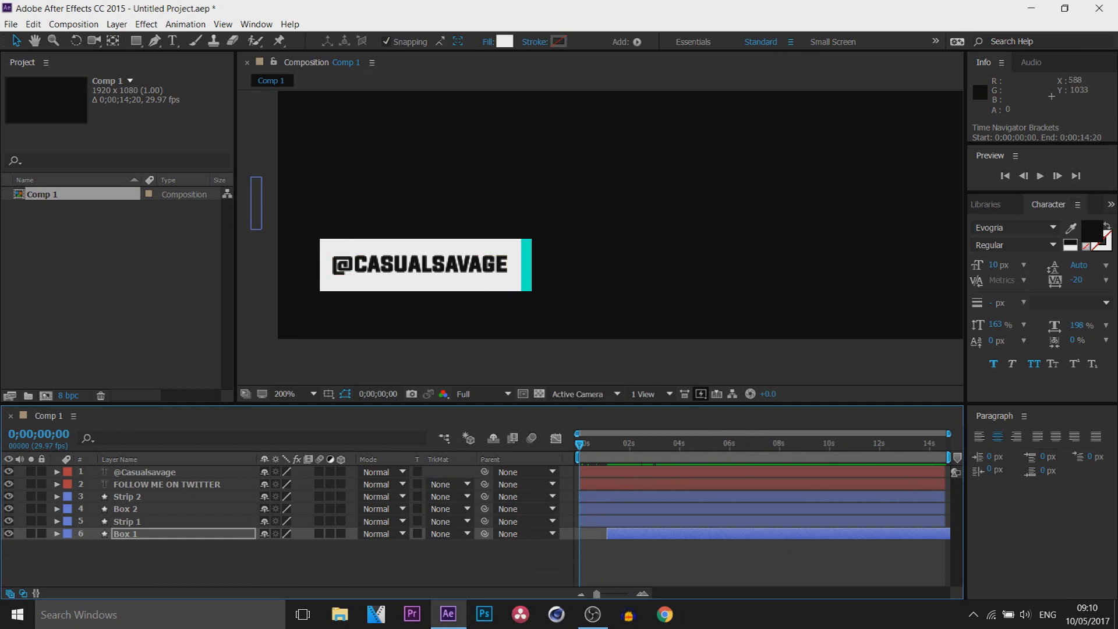
left_click(1040, 175)
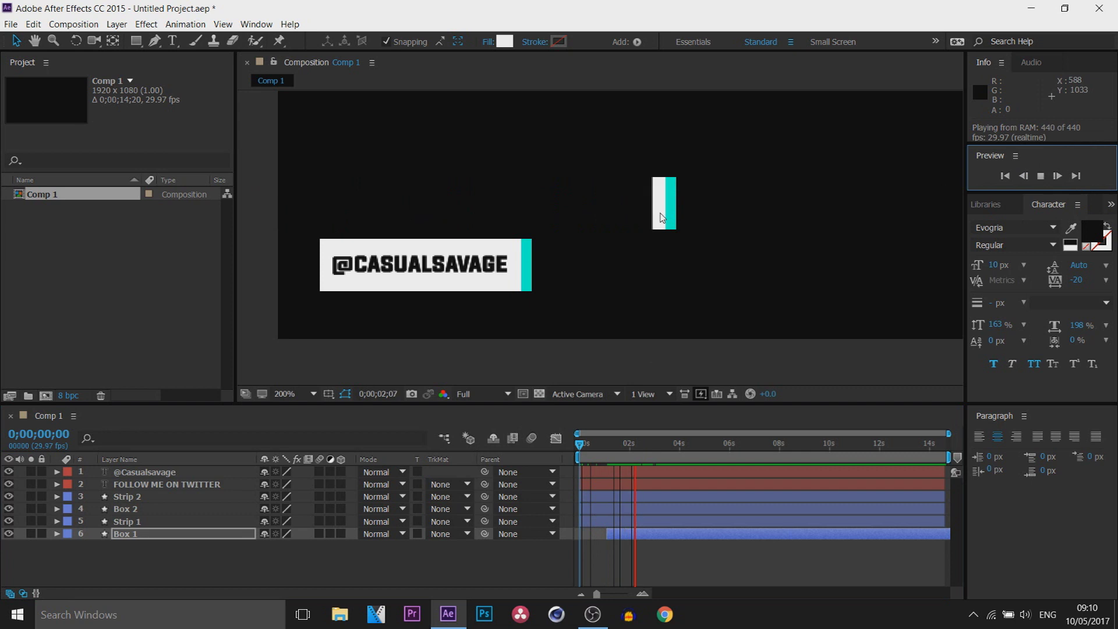
left_click(1041, 176)
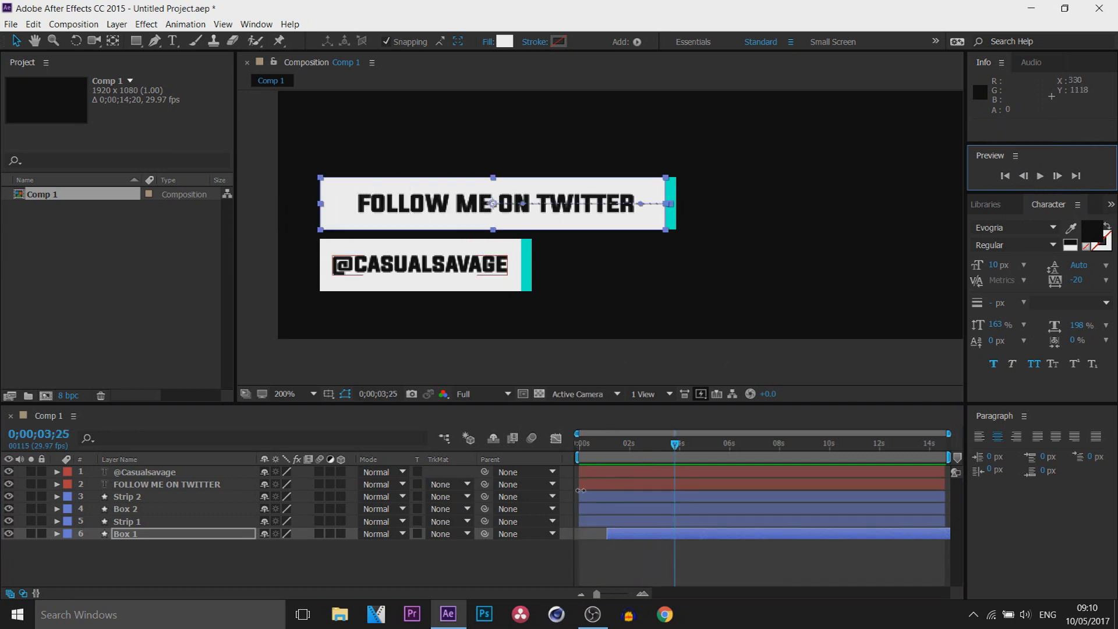
Move Box 1's Position and Scale keyframes earlier so the first pair sits at 0;00;01;05, and preview the animation from the start.
left_click_drag(626, 457, 609, 452)
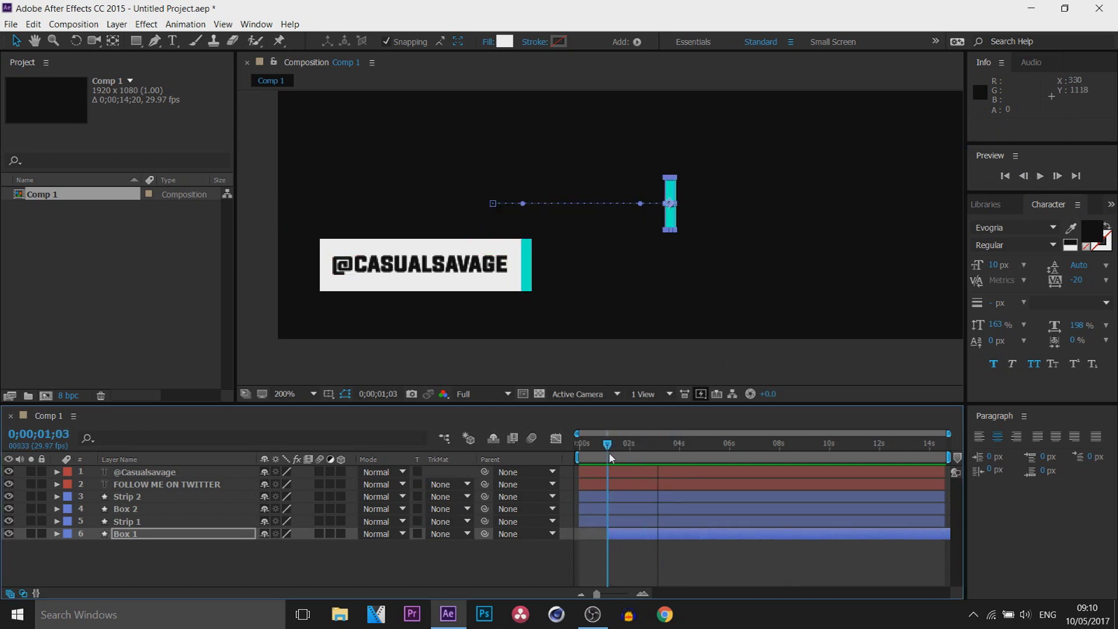
left_click(56, 535)
left_click_drag(635, 546, 609, 544)
key("Home")
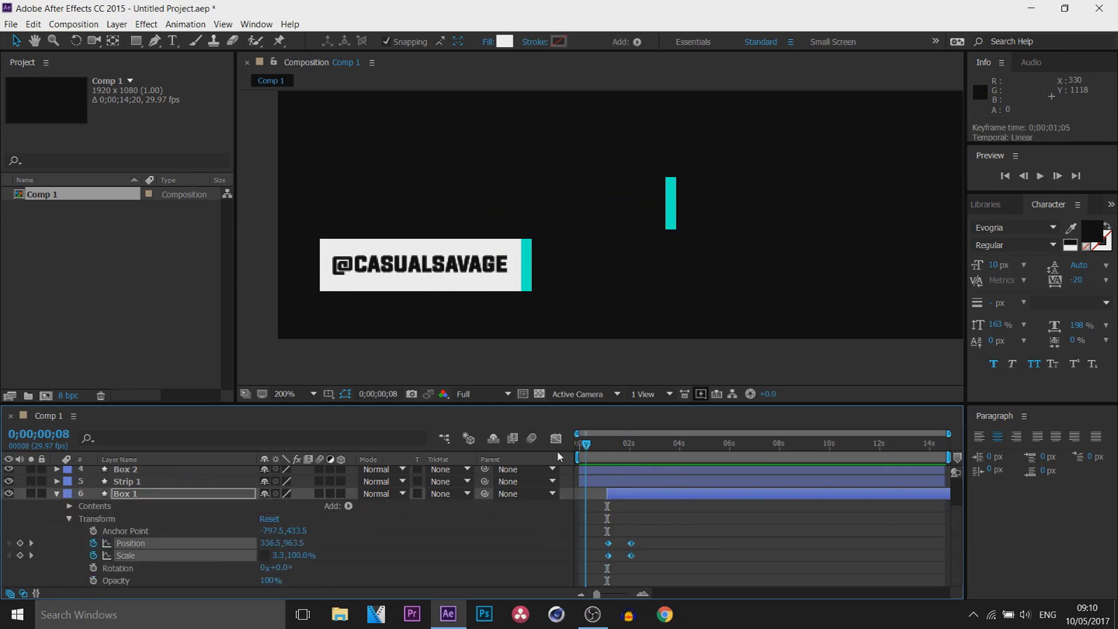
key("space")
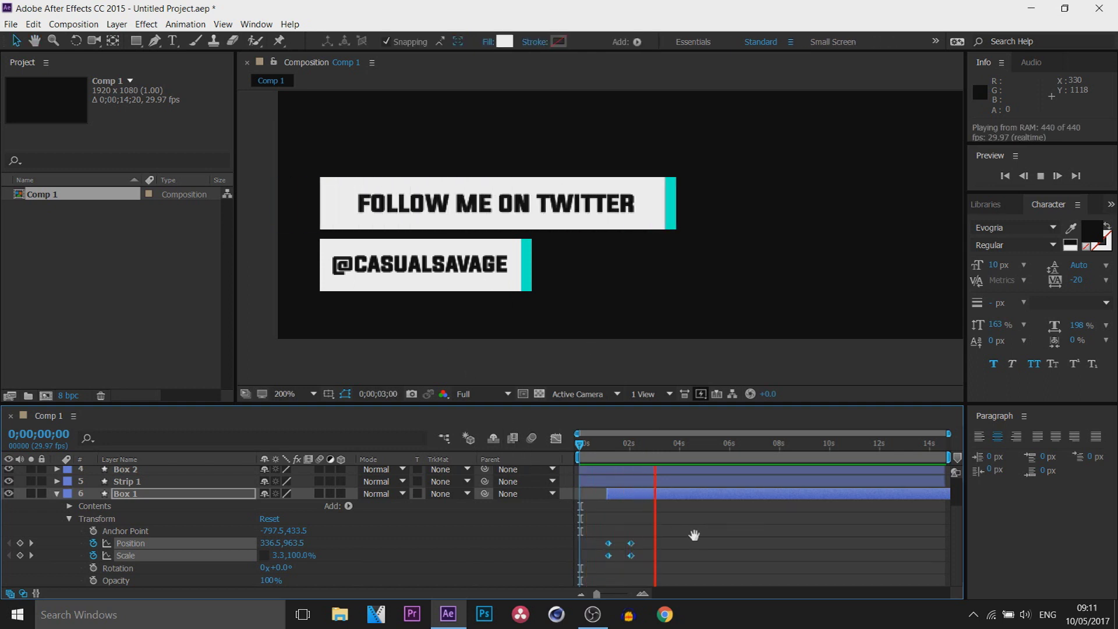
At 0;00;02;02, move the FOLLOW ME ON TWITTER text horizontally to Position 453.5, 963.5, past Strip 1.
left_click(630, 446)
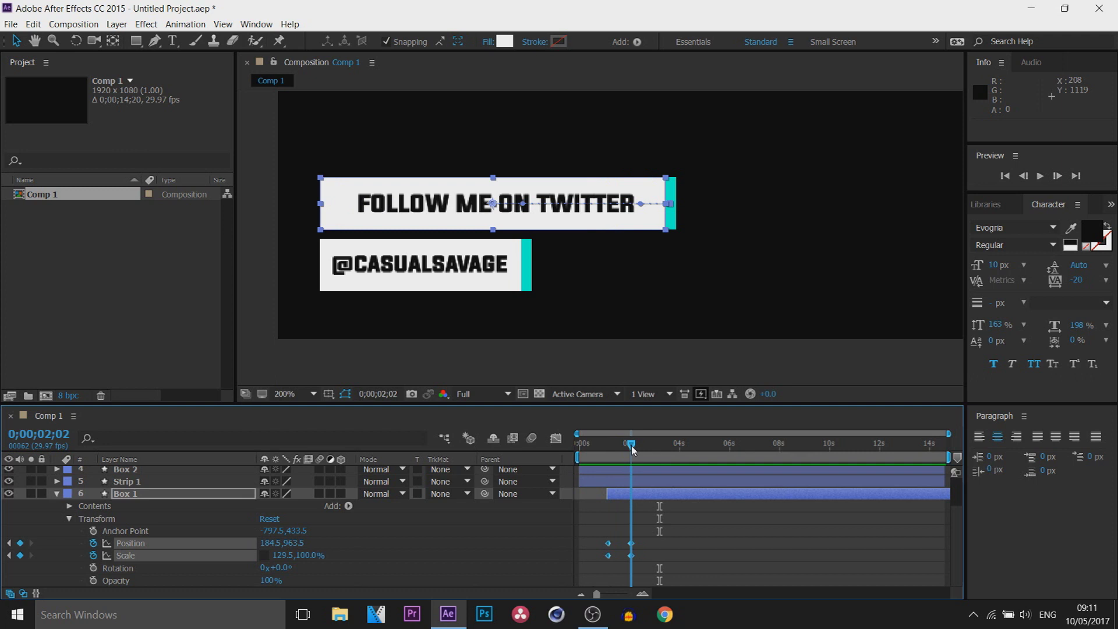
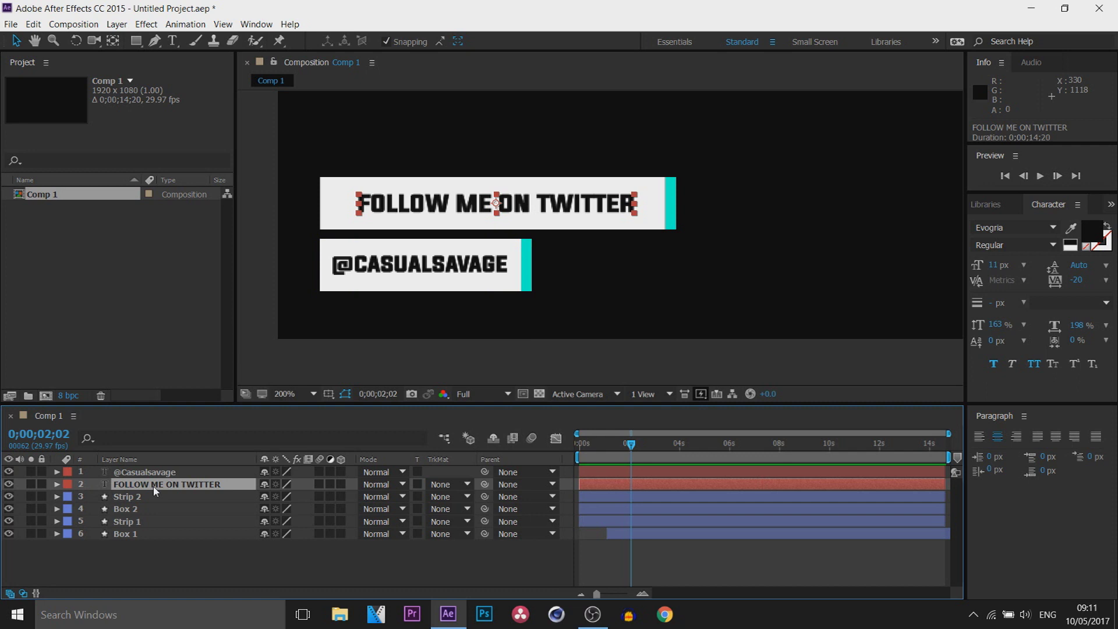
key("p")
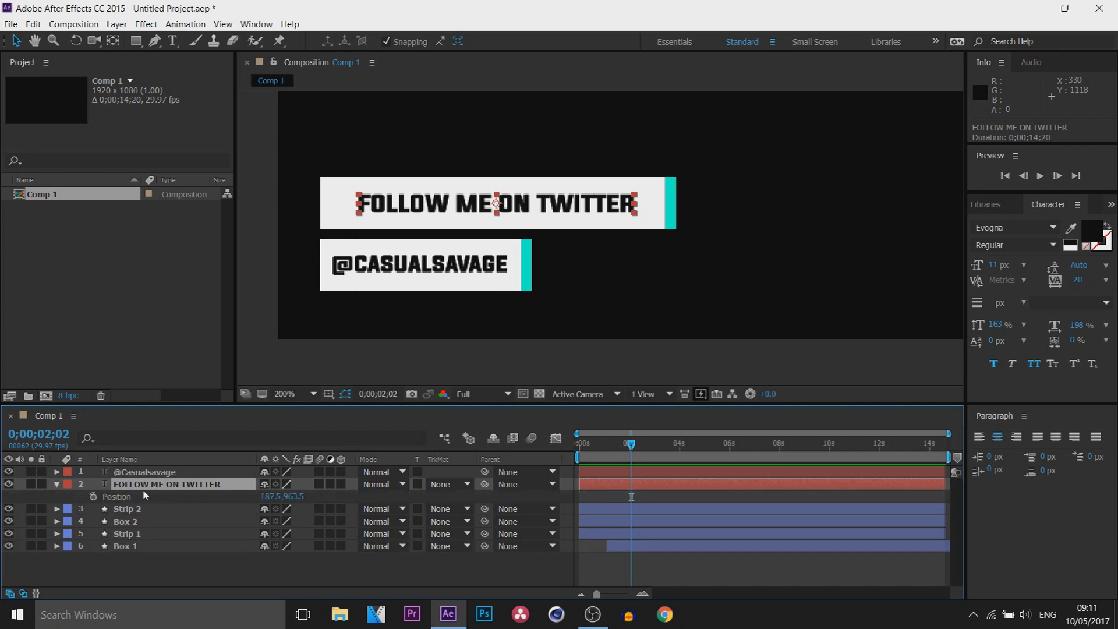
left_click_drag(268, 496, 423, 496)
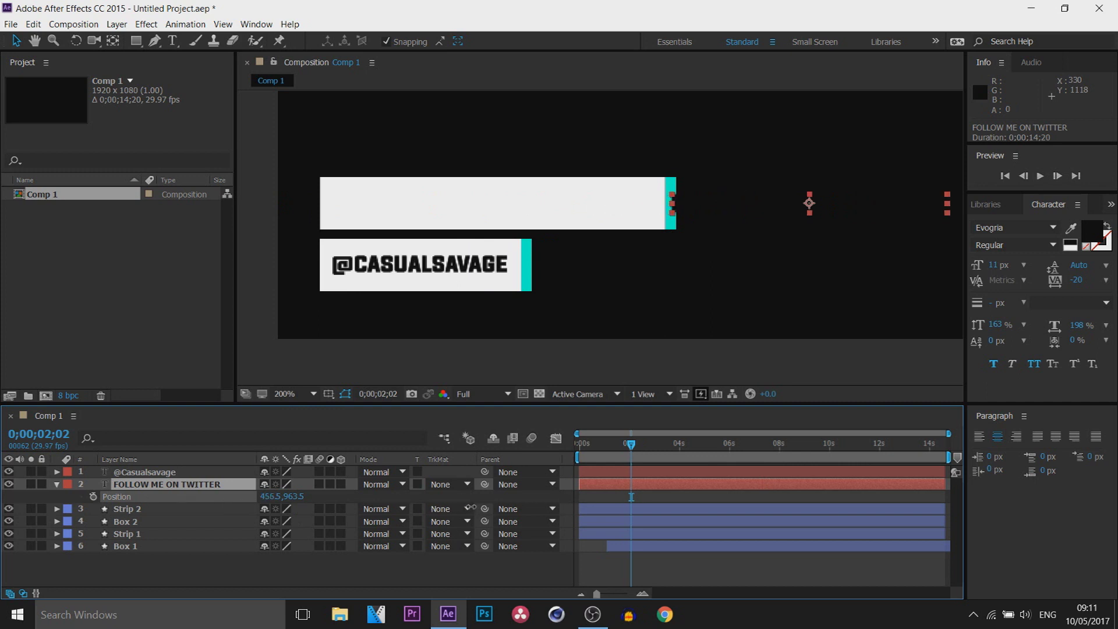
left_click(57, 484)
left_click(58, 485)
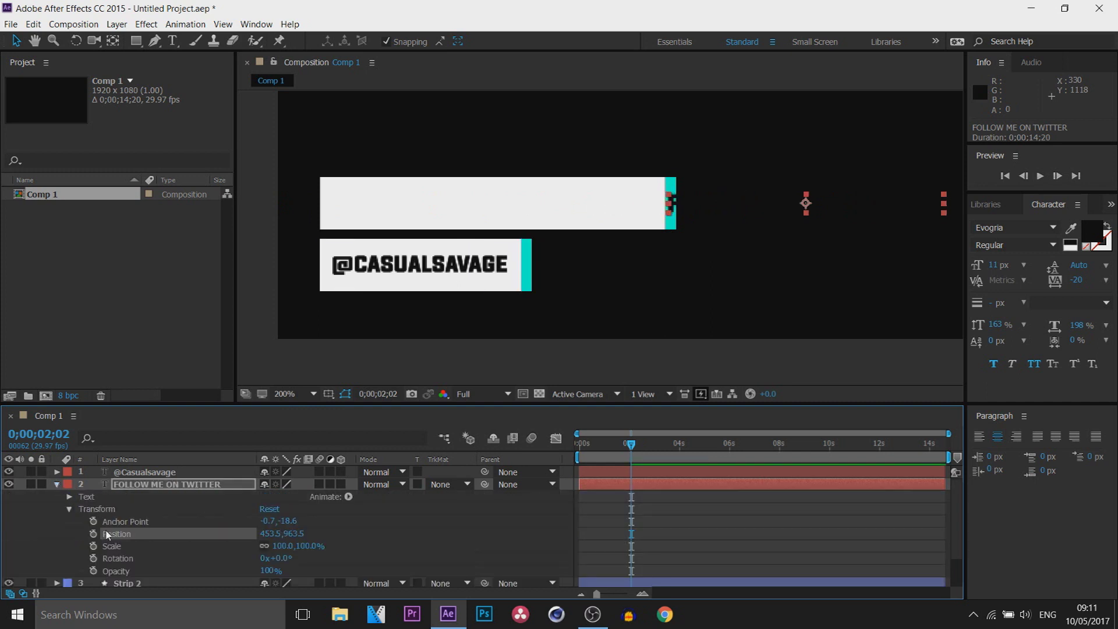
Unlink the FOLLOW ME ON TWITTER text's Scale proportions and shrink its width to 1.0%, keeping the height at 100%.
left_click(121, 546)
left_click(123, 487)
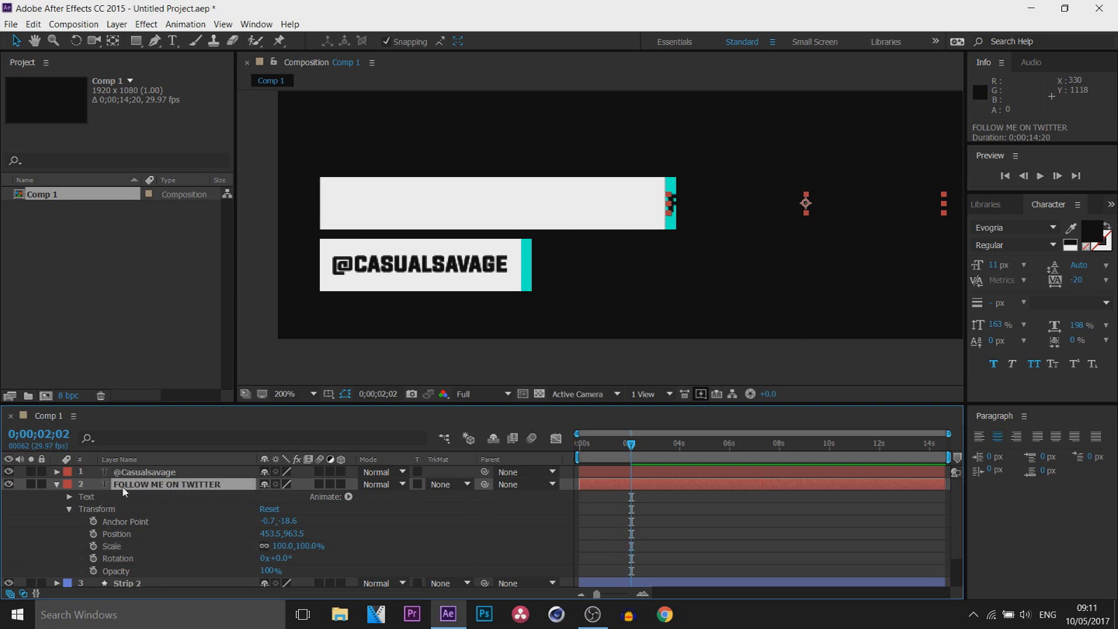
key("s")
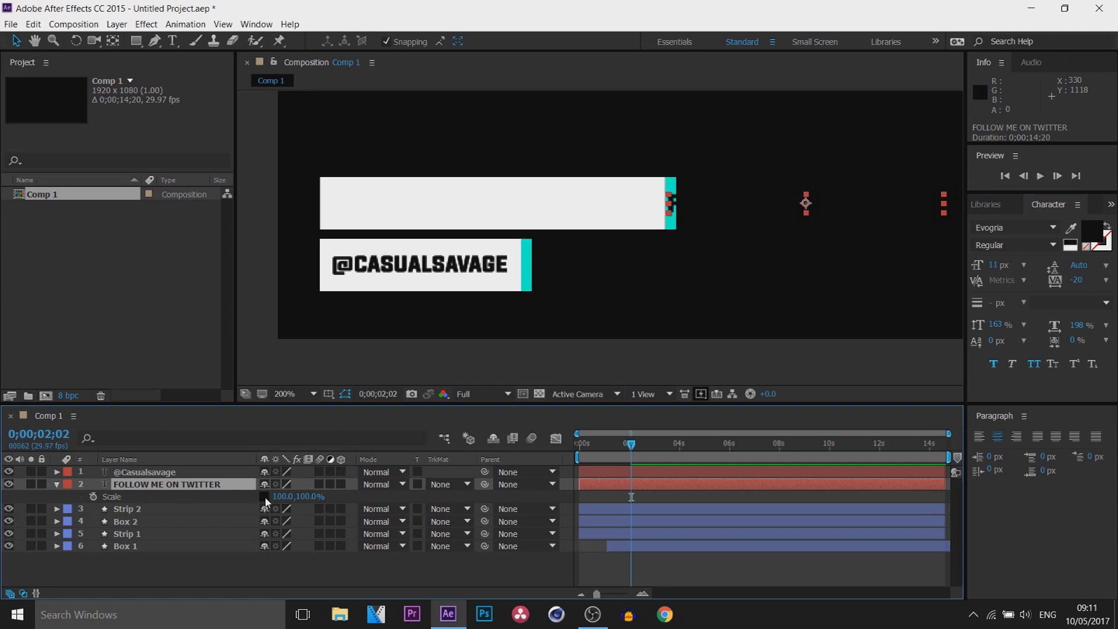
left_click_drag(283, 496, 216, 497)
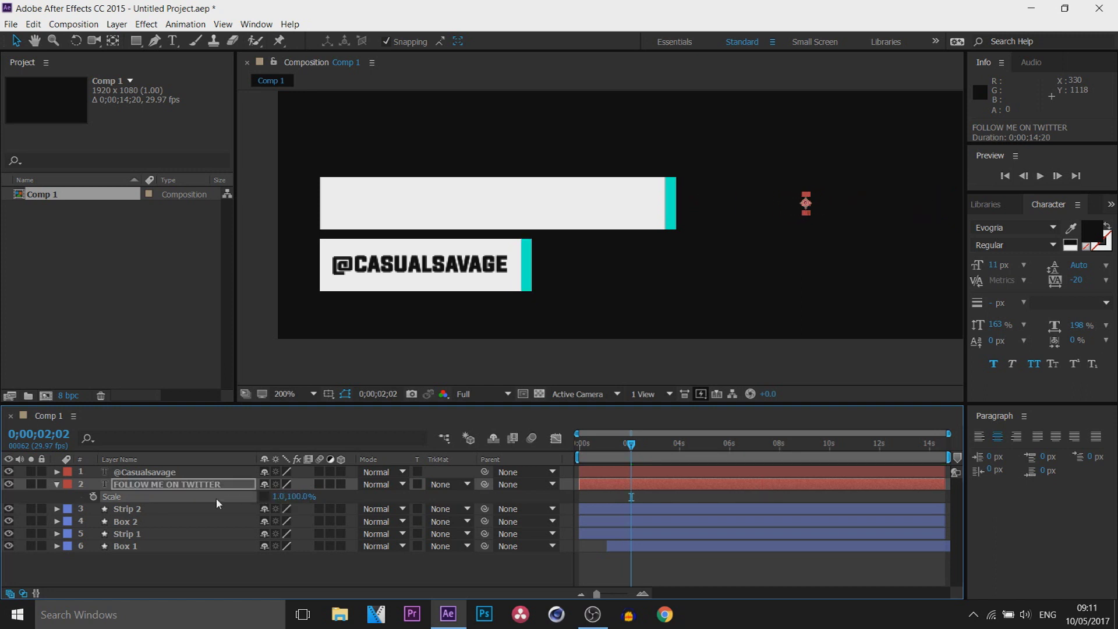
Nudge the squashed FOLLOW ME ON TWITTER text left to Position 338.0, 963.5 so it sits over Strip 1.
left_click(232, 494)
key("Left")
key("Left")
key("Left")
key("Left")
key("Left")
key("Left")
key("Left")
key("Left")
key("Left")
key("Left")
key("Left")
key("Left")
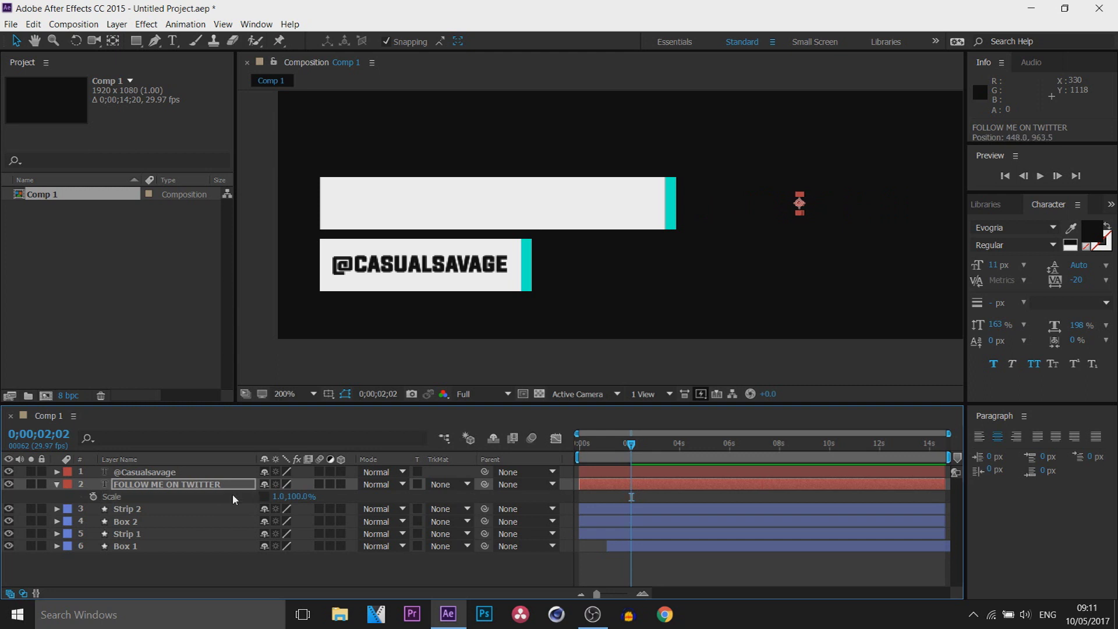
Keyframe the FOLLOW ME ON TWITTER text's Scale of 1.0, 100% and move that keyframe to 0;00;01;04.
left_click(93, 496)
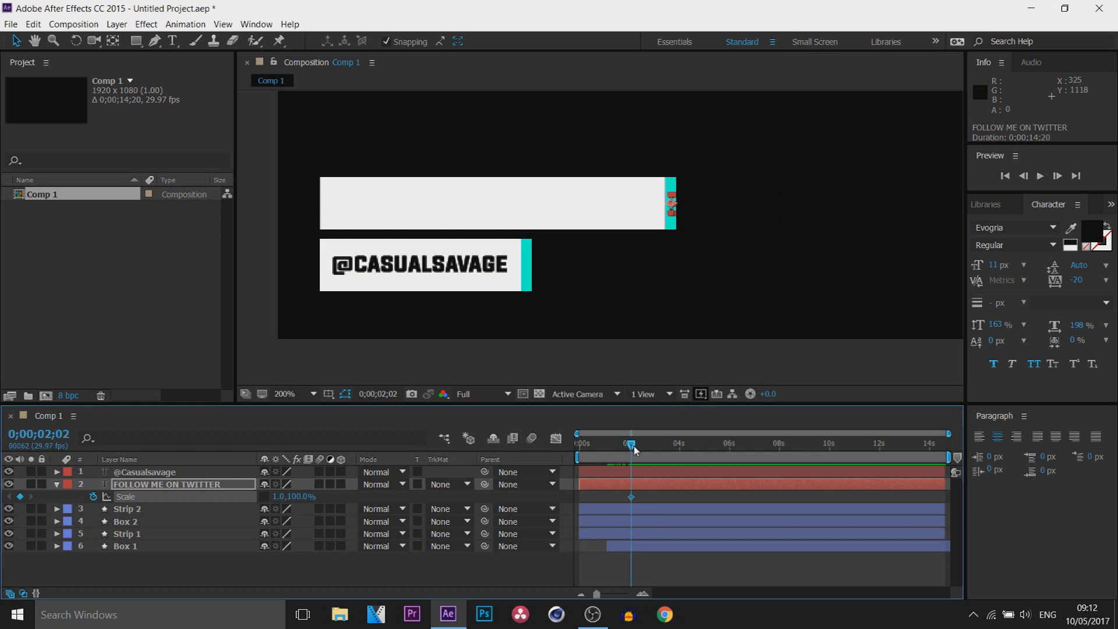
left_click_drag(631, 453, 611, 457)
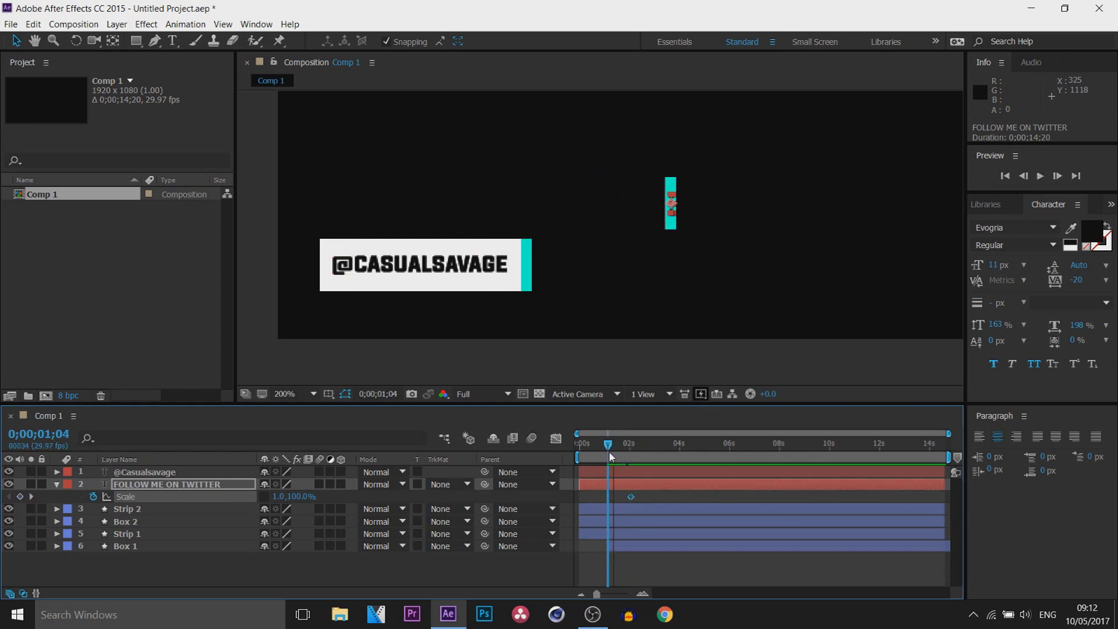
left_click_drag(632, 497, 609, 499)
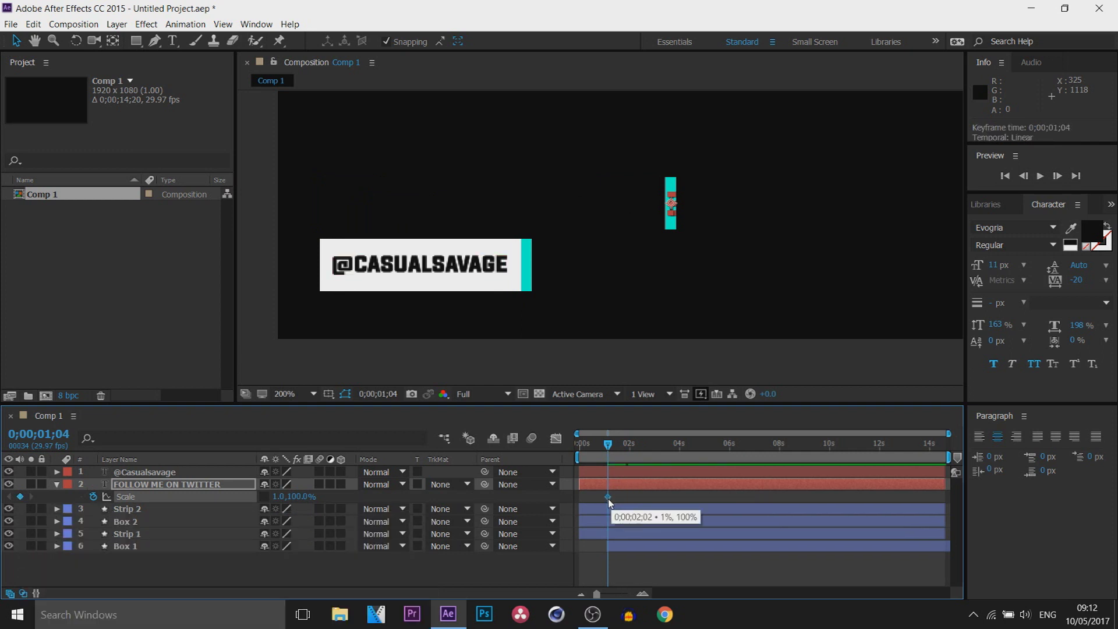
At 0;00;02;00, set the FOLLOW ME ON TWITTER text's horizontal Scale to 100%.
key("equal")
left_click_drag(628, 439, 671, 446)
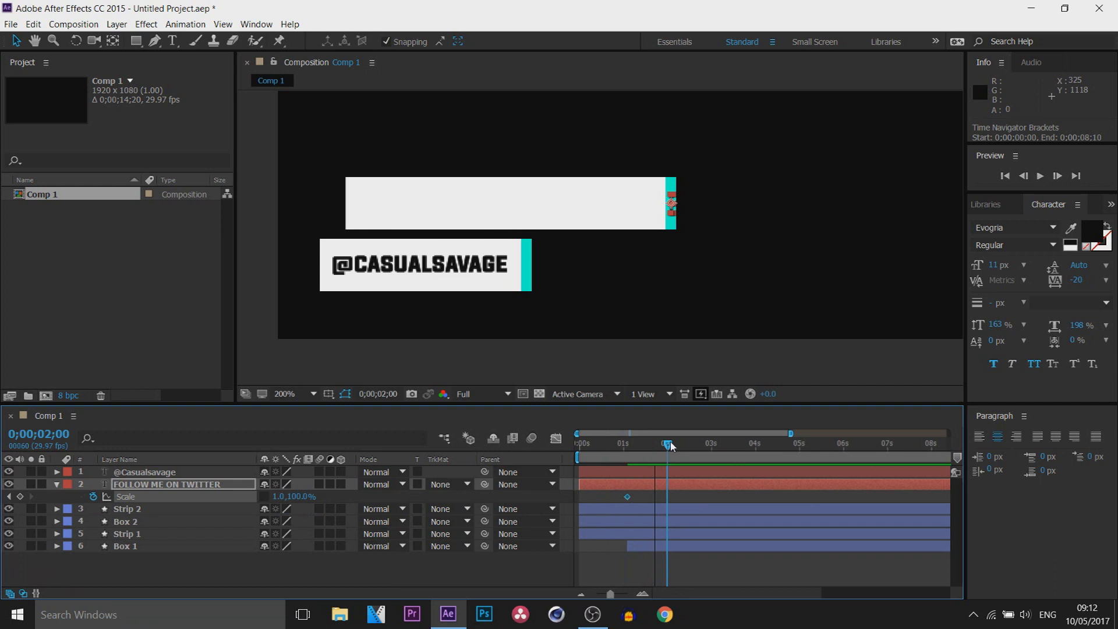
mouse_move(282, 496)
left_mouse_down()
mouse_move(361, 489)
mouse_move(268, 504)
left_mouse_up()
left_click(280, 496)
type("100")
key("Return")
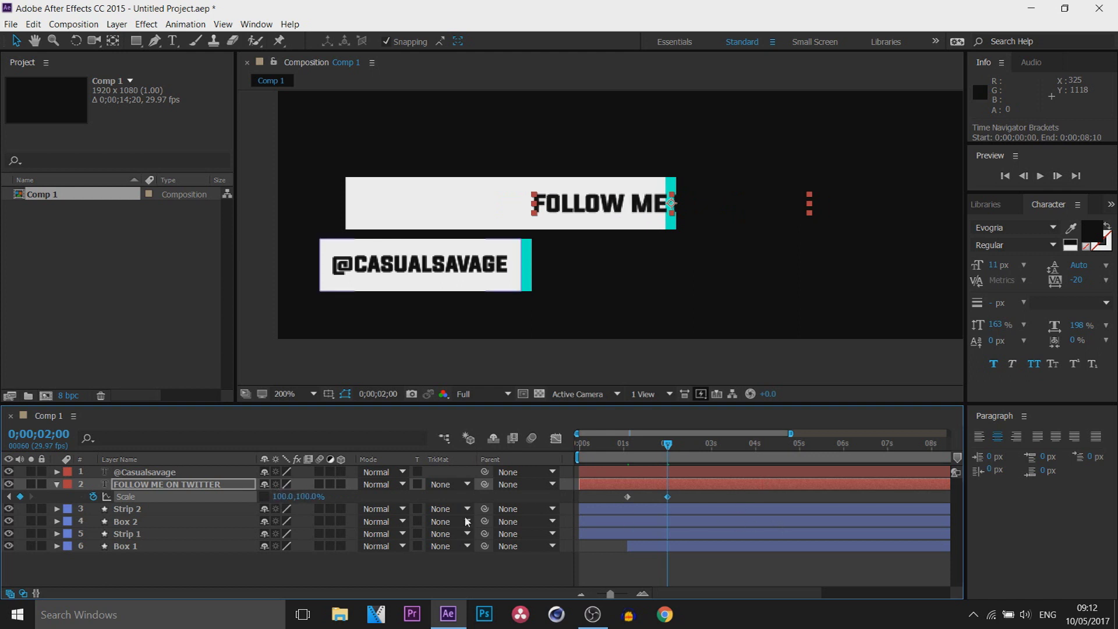
Keyframe the FOLLOW ME ON TWITTER text's Position at about one second, keeping it over Strip 1.
left_click(58, 484)
left_click(163, 488)
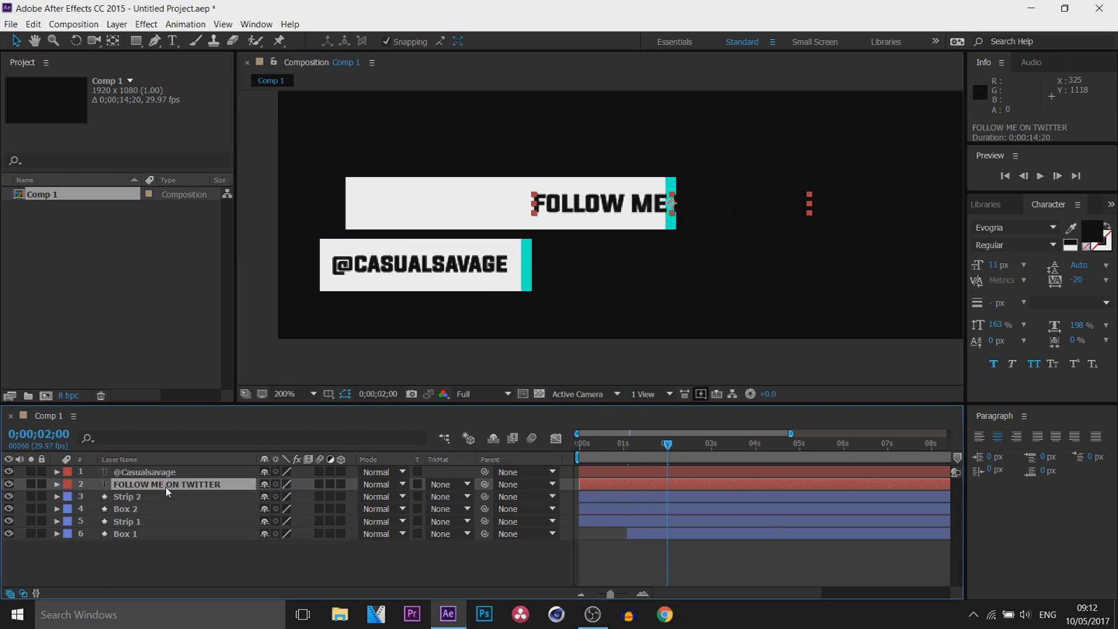
key("p")
left_click(152, 495)
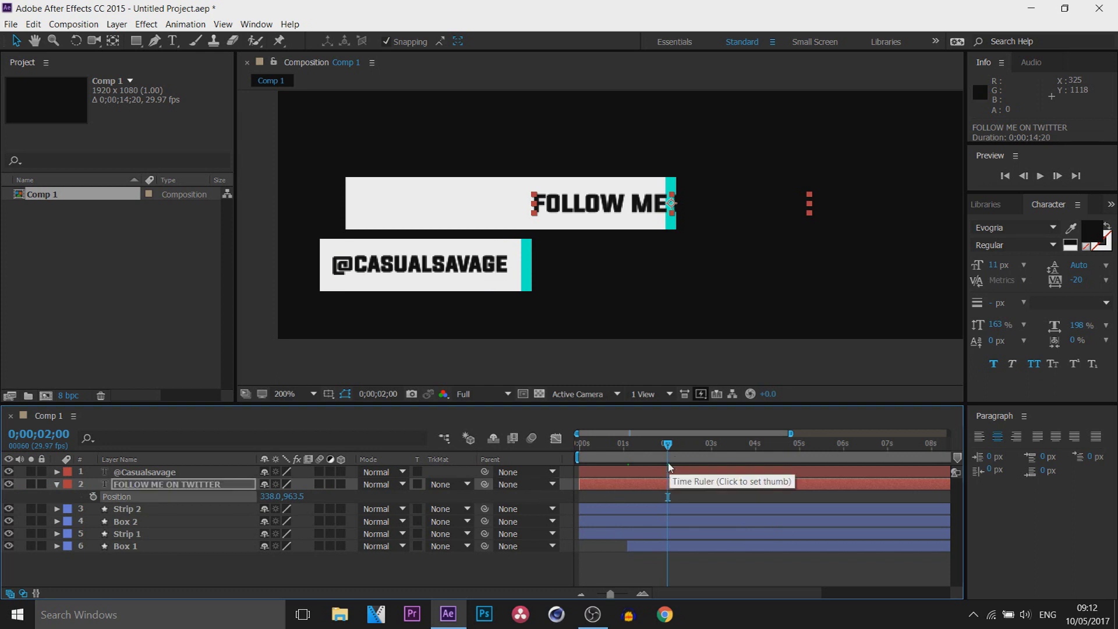
left_click(623, 460)
left_click(93, 496)
At 0;00;02;03, move the FOLLOW ME ON TWITTER text horizontally back to the centre of its white box, and return to the start.
left_click_drag(625, 446, 672, 453)
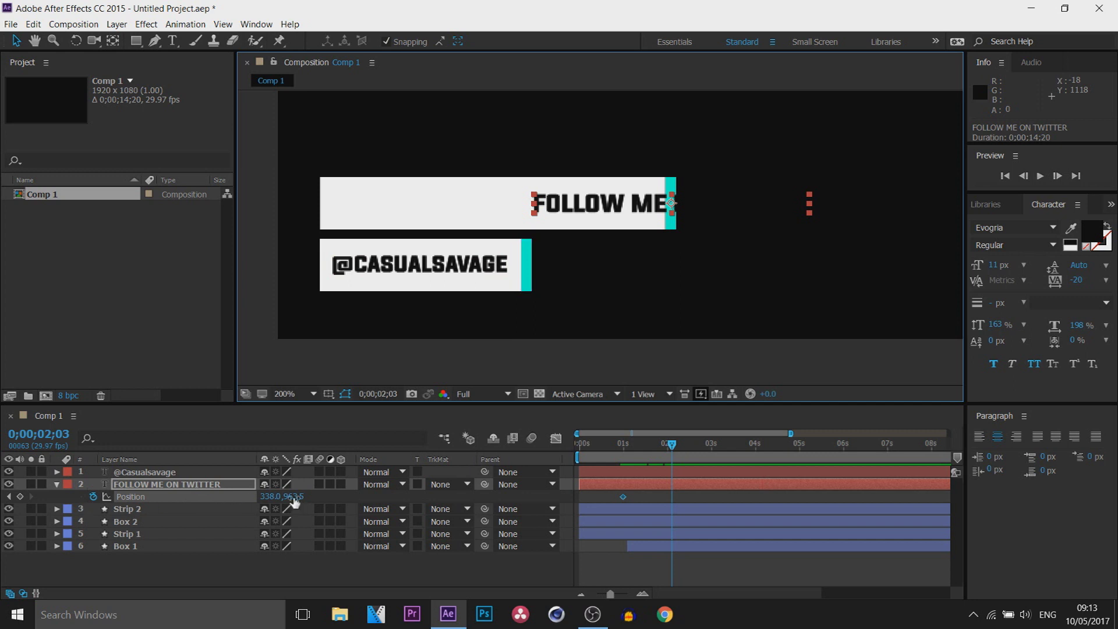
left_click_drag(297, 497, 357, 484)
key("ctrl+z")
left_click_drag(271, 497, 159, 494)
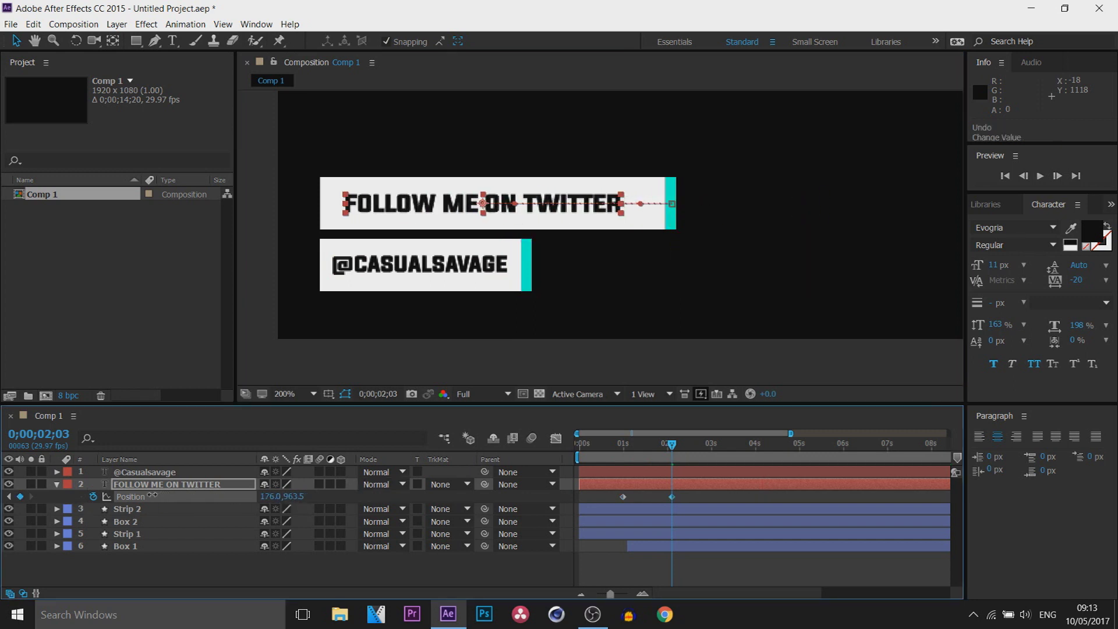
key("Home")
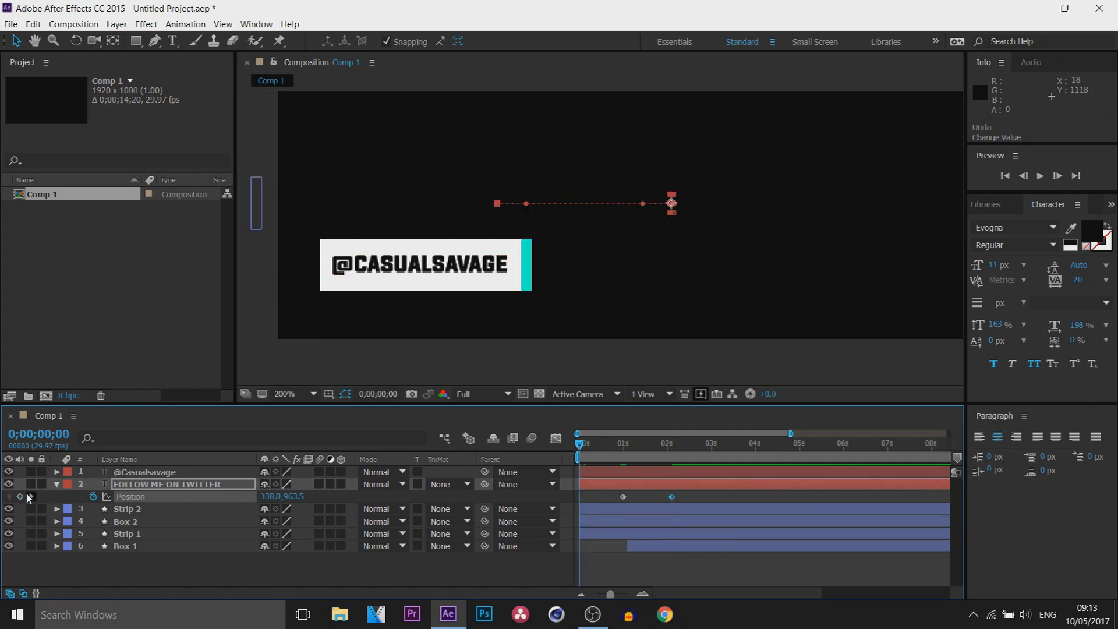
Preview the FOLLOW ME ON TWITTER line's animation from the start.
left_click(57, 484)
key("space")
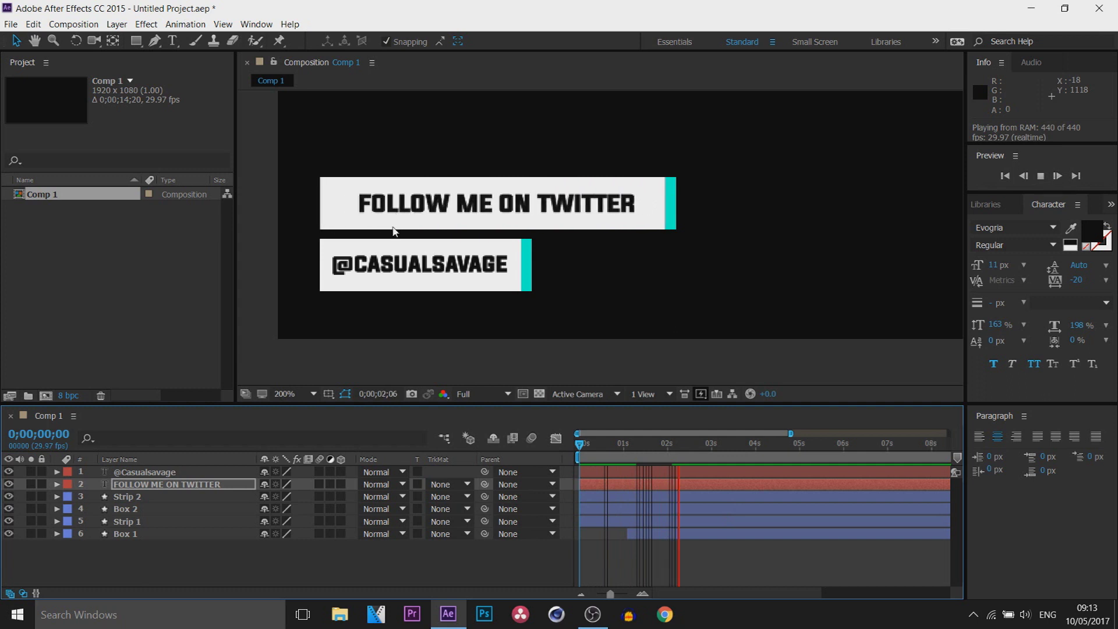
key("space")
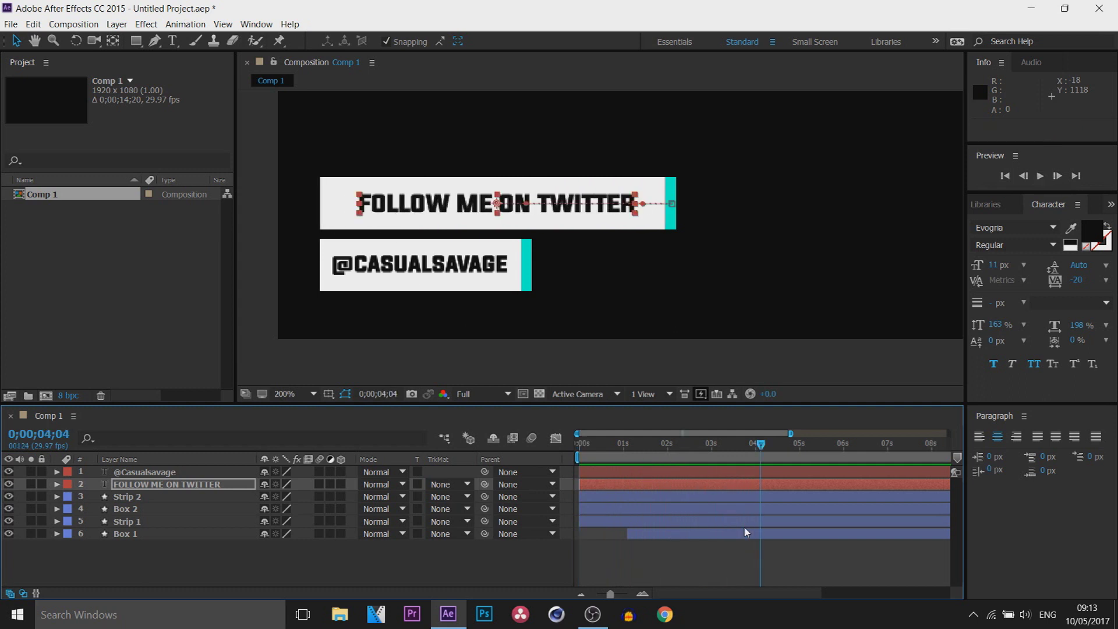
Trim the start of the FOLLOW ME ON TWITTER text layer to 0;00;01;02.
left_click(622, 444)
mouse_move(623, 446)
left_mouse_down()
mouse_move(599, 448)
mouse_move(616, 454)
left_mouse_up()
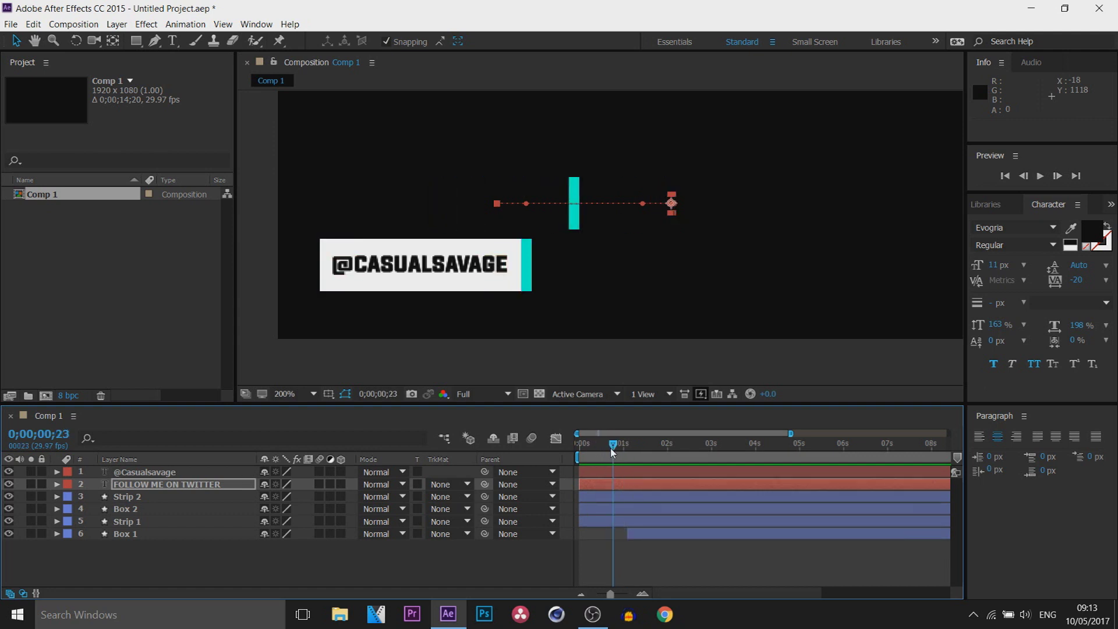
left_click(622, 447)
left_click(623, 449)
left_click(624, 449)
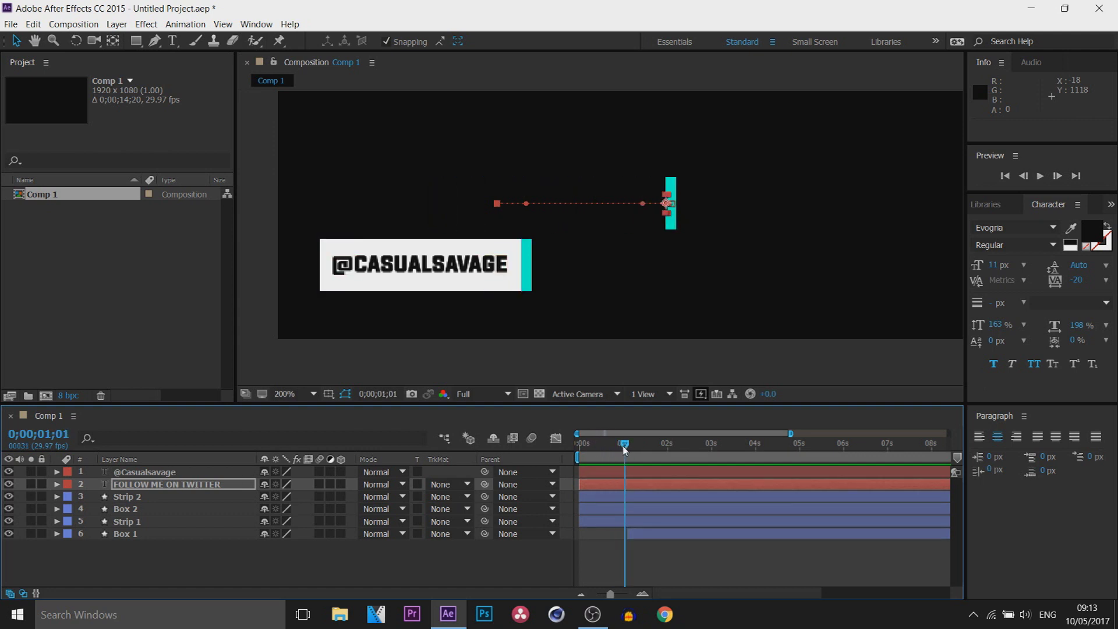
left_click(643, 594)
left_click(643, 595)
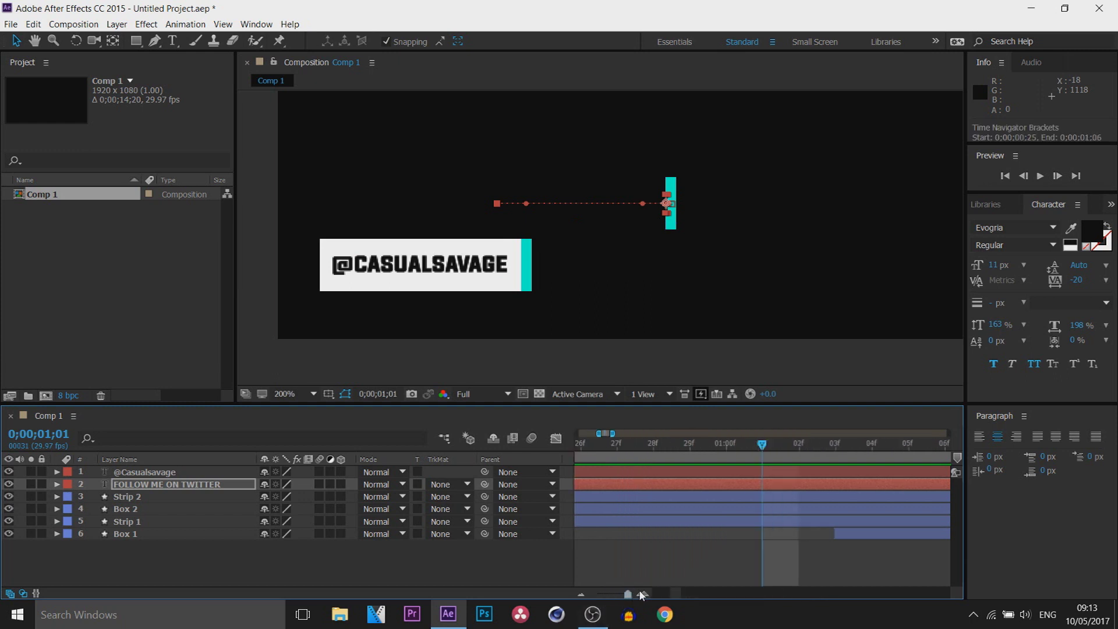
left_click_drag(762, 446, 808, 497)
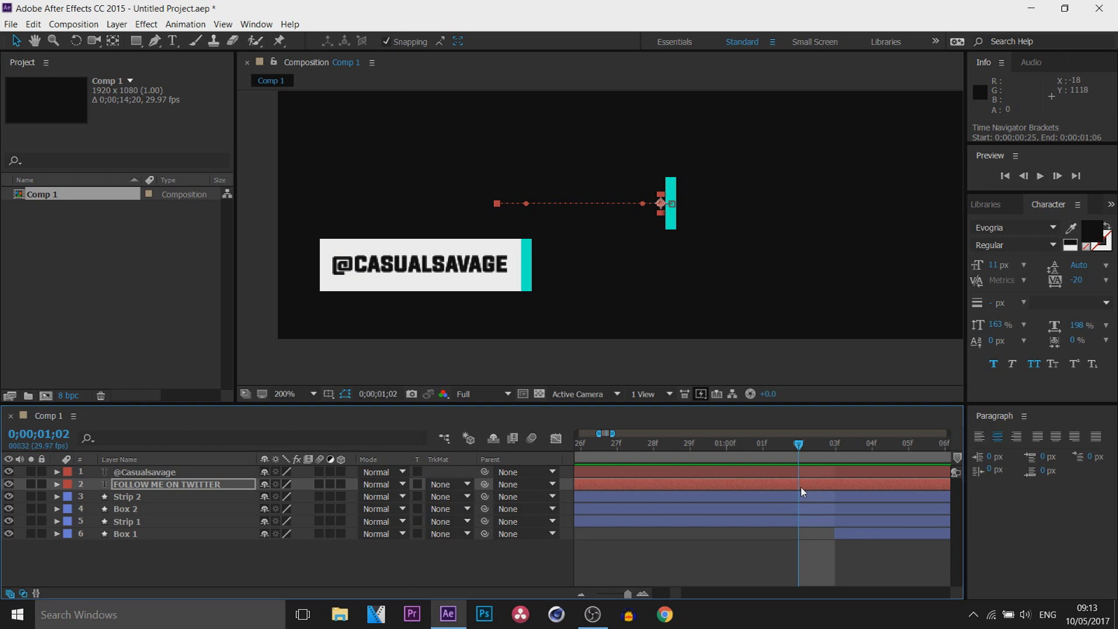
key("alt+[")
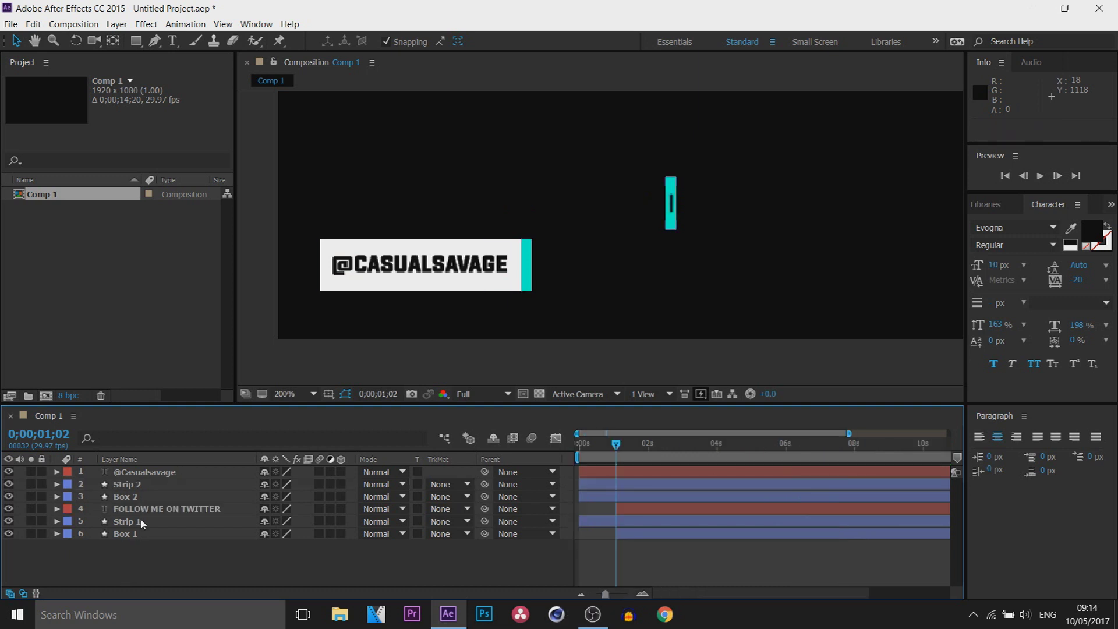
left_click(141, 520)
left_click(141, 533)
left_click(164, 508)
left_click(167, 497)
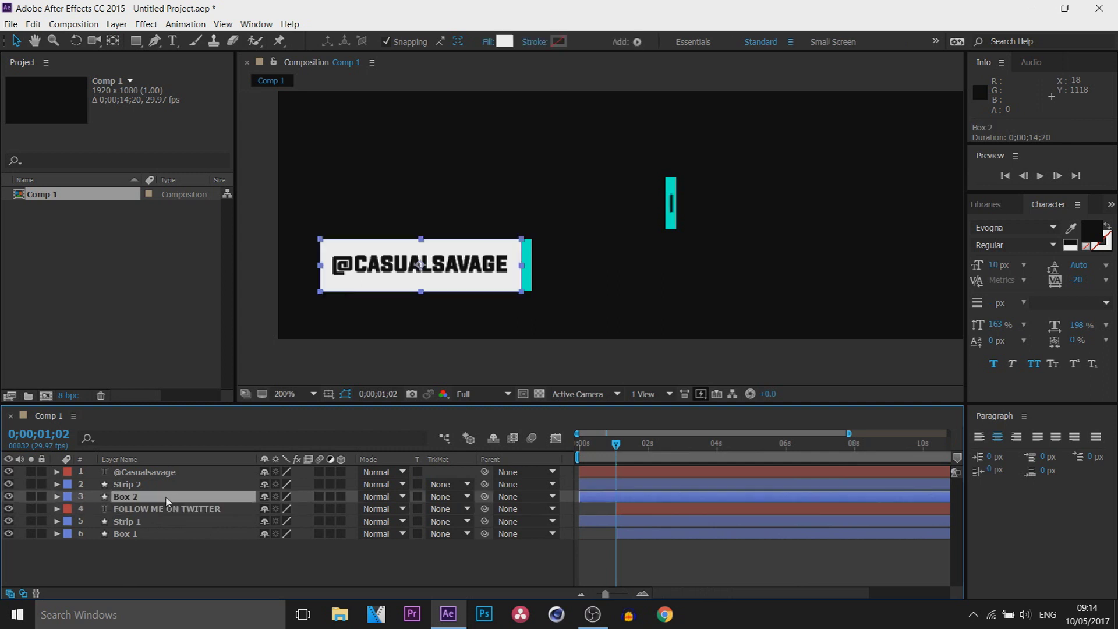
left_click(191, 474)
Return to the start and preview the animation with Box 2 selected.
left_click_drag(581, 448, 580, 483)
left_click(211, 499)
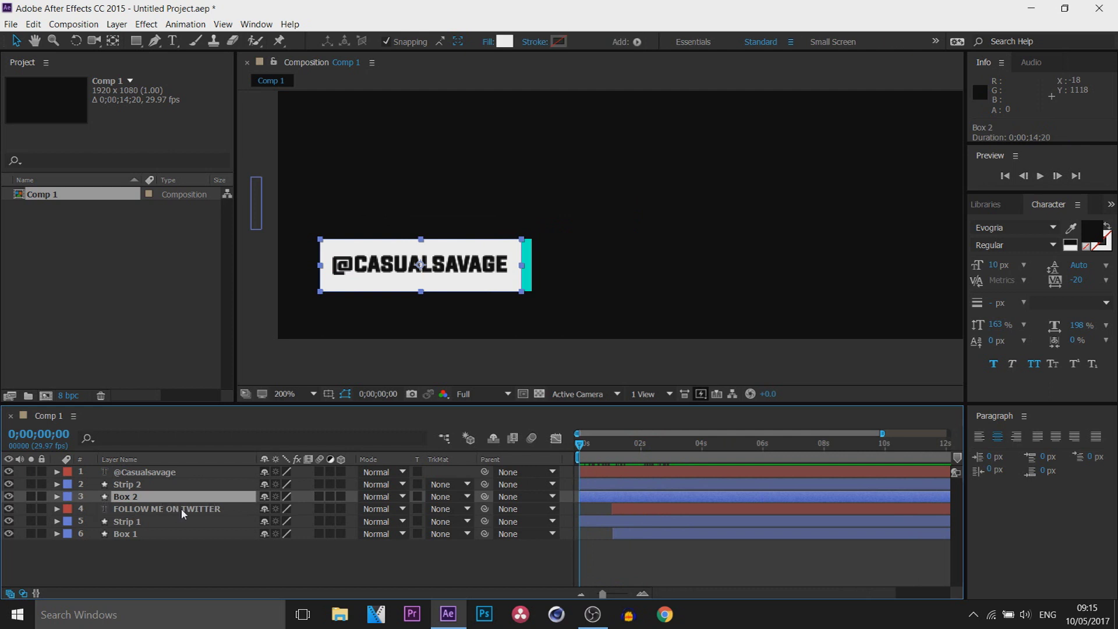
key("space")
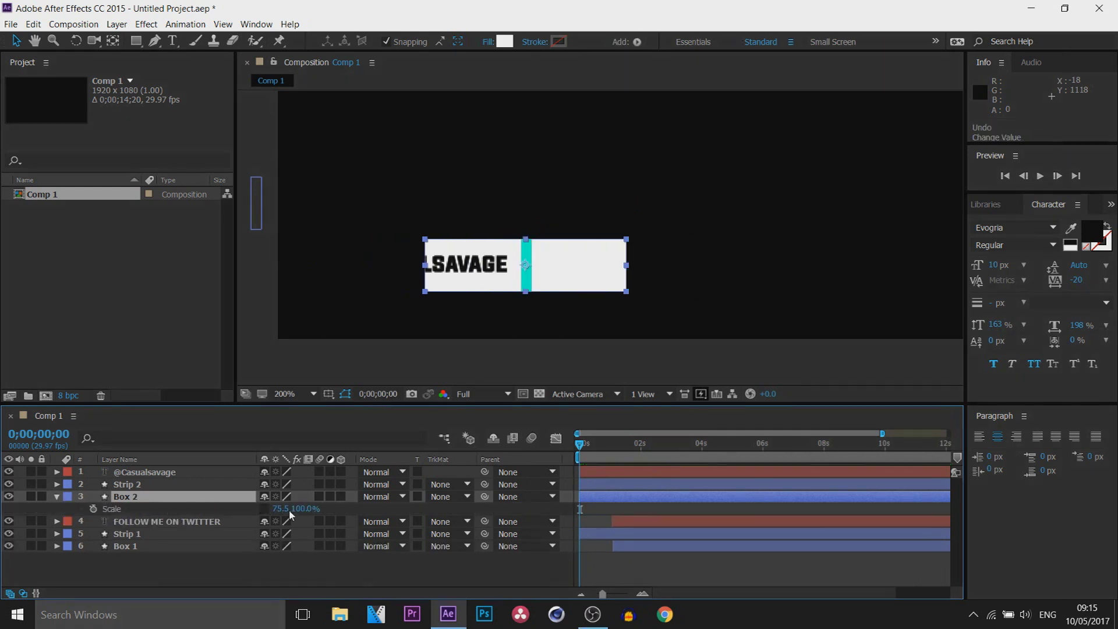
key("space")
Keyframe Box 2's Scale from 2.5, 100% at 0;00;04;00 to its full width at 0;00;05;00.
left_click(703, 444)
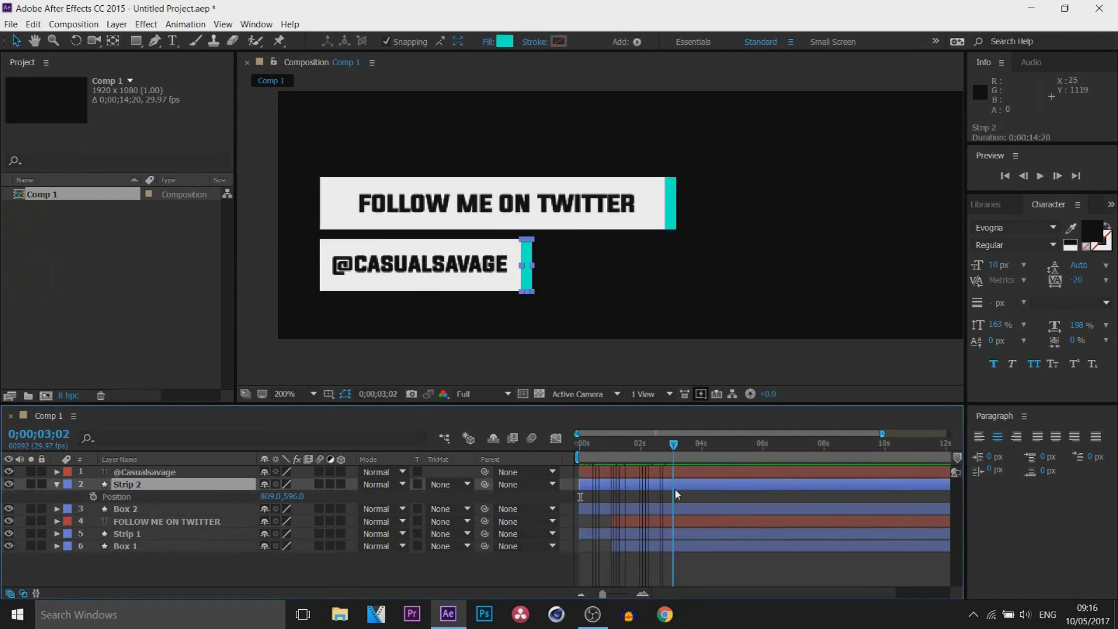
key("s")
left_click(93, 509)
left_click_drag(703, 444, 733, 444)
left_click_drag(522, 266, 534, 263)
Keyframe Box 2's Position from Strip 2 at 0;00;04;00 to its final place at 0;00;05;00, and trim its start to 0;00;04;00.
key("Home")
key("space")
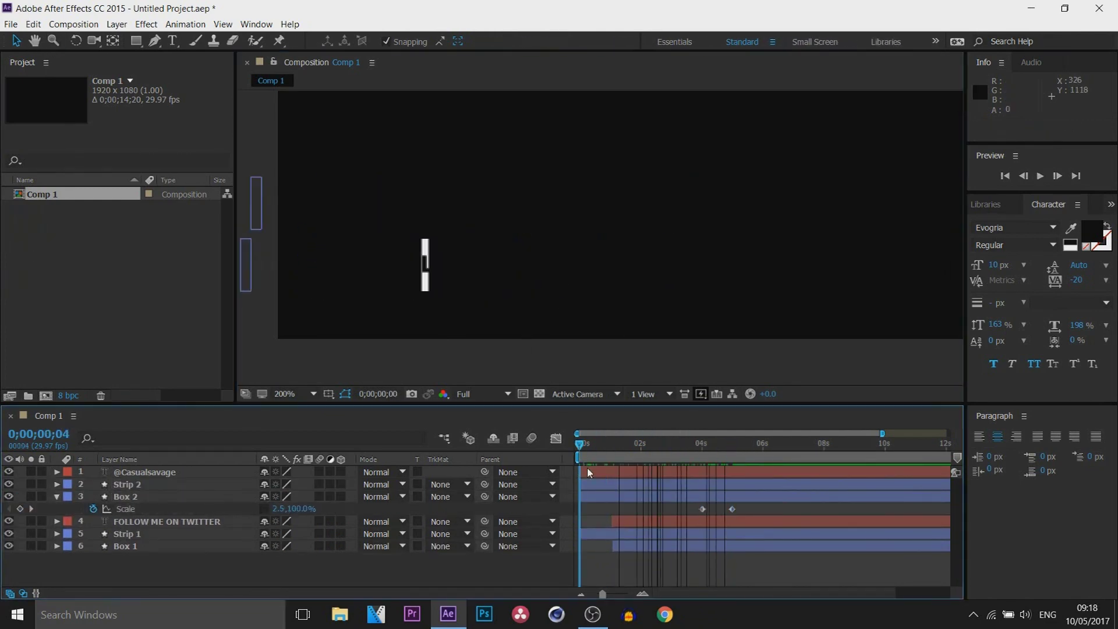
key("p")
key("space")
left_click(702, 444)
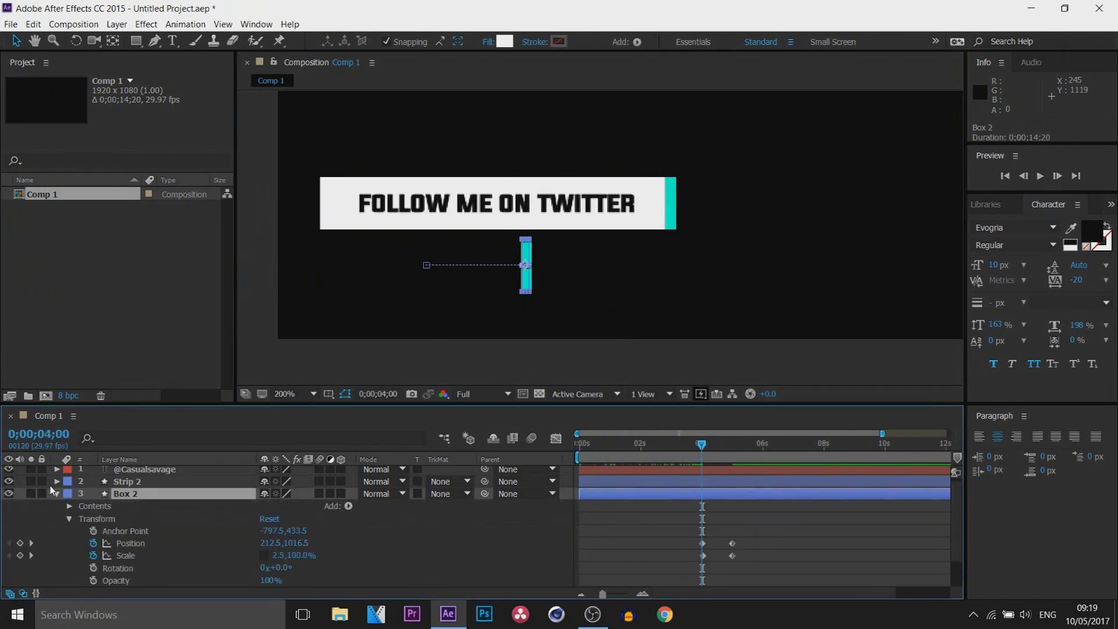
left_click(57, 497)
left_click(57, 493)
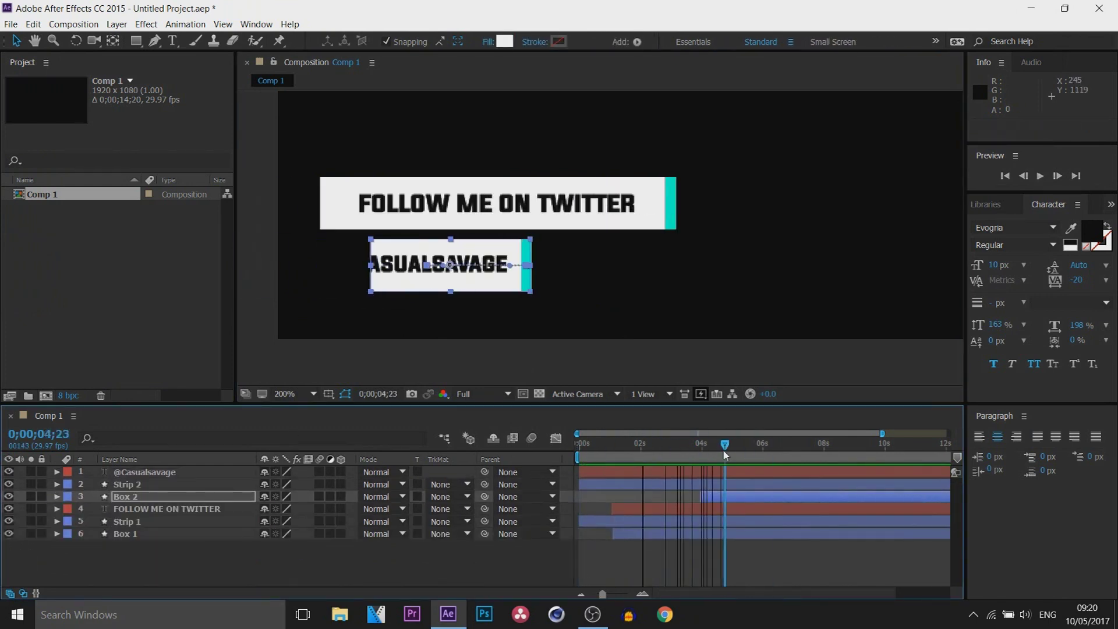
Keyframe the Twitter handle text's Scale from 3.0, 100% and its Position from Strip 2 to the centre of Box 2 at 0;00;05;00.
left_click(706, 444)
left_click(146, 469)
key("p")
key("p")
key("Page_Up")
key("Page_Up")
key("Page_Up")
key("Page_Up")
key("Page_Up")
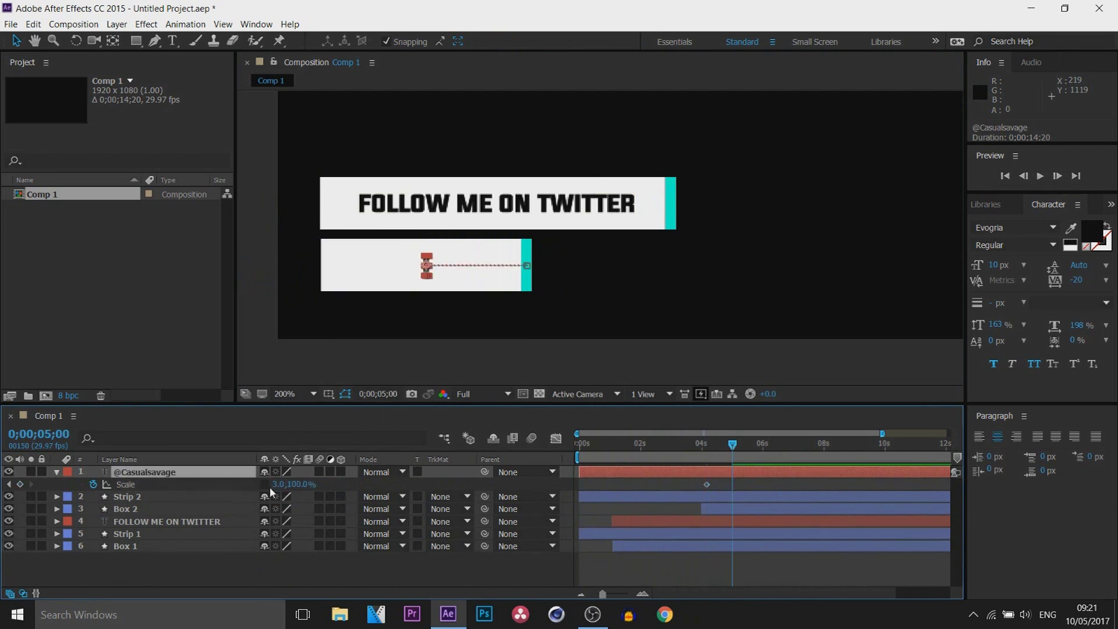
Trim the start of the Twitter handle text layer to 0;00;04;00 and return to the start.
key("alt+[")
left_click_drag(702, 444, 578, 448)
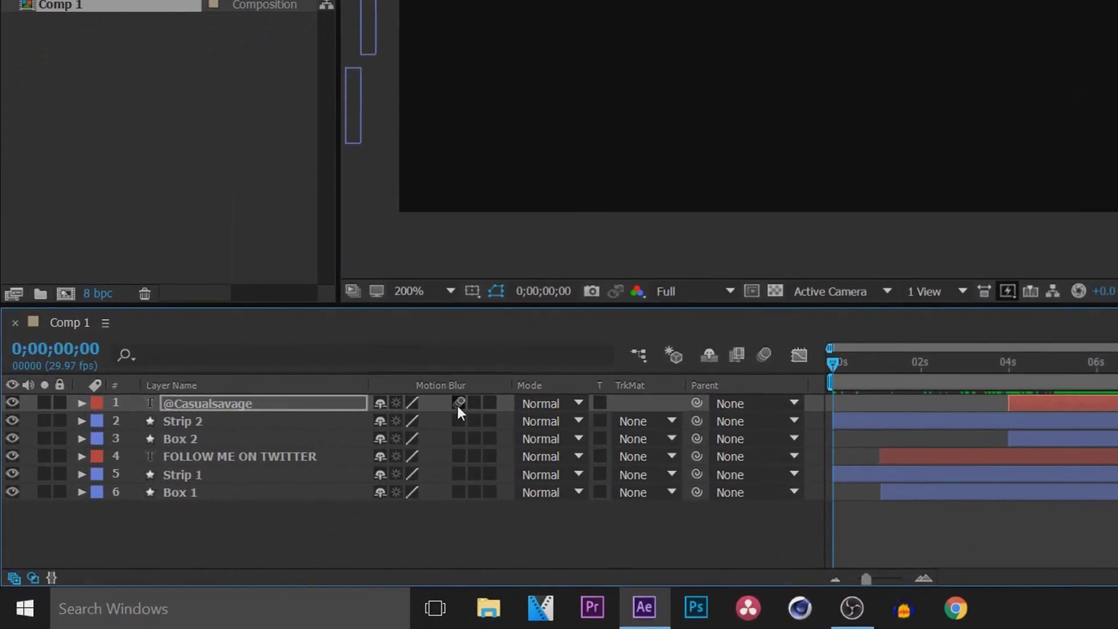
Enable motion blur on all six layers and for the composition, and preview the animation.
left_click_drag(331, 466, 331, 495)
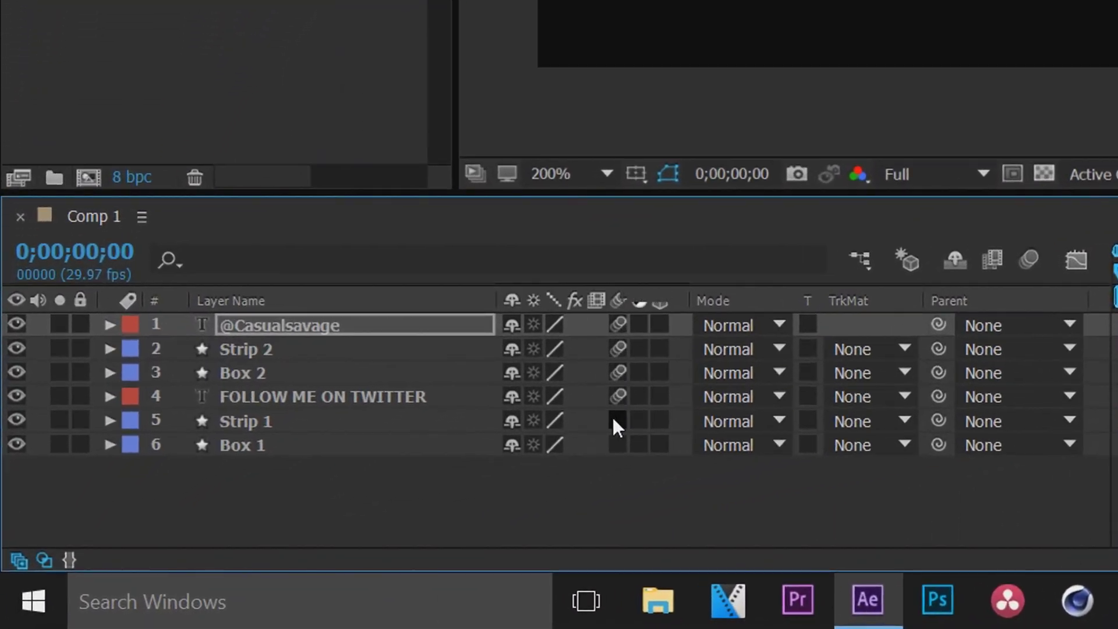
left_click(1039, 264)
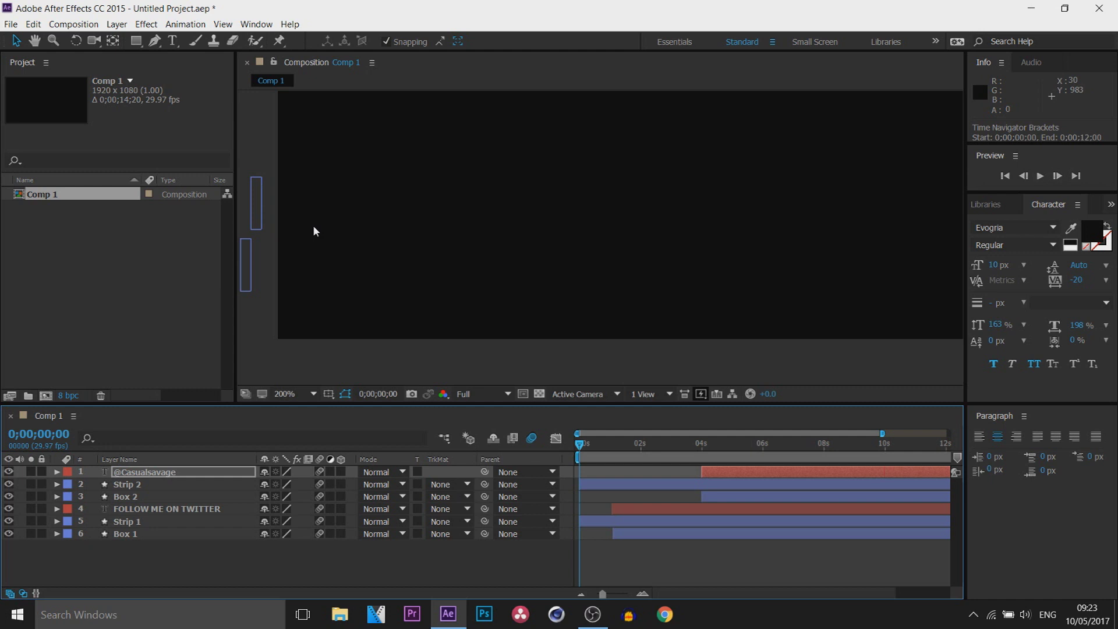
left_click(1040, 175)
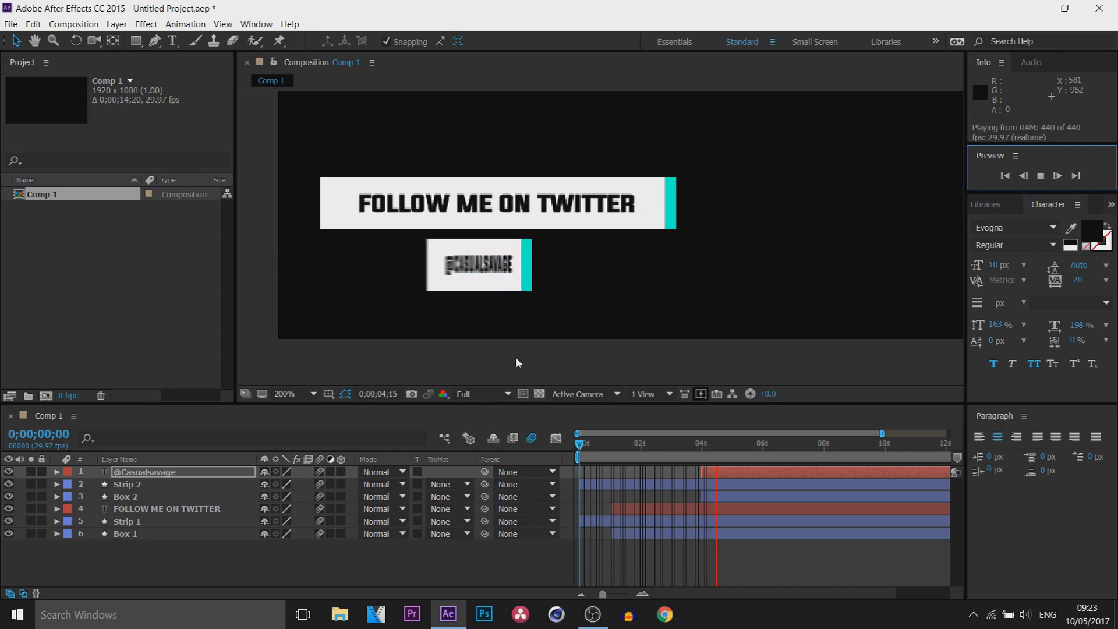
left_click(814, 491)
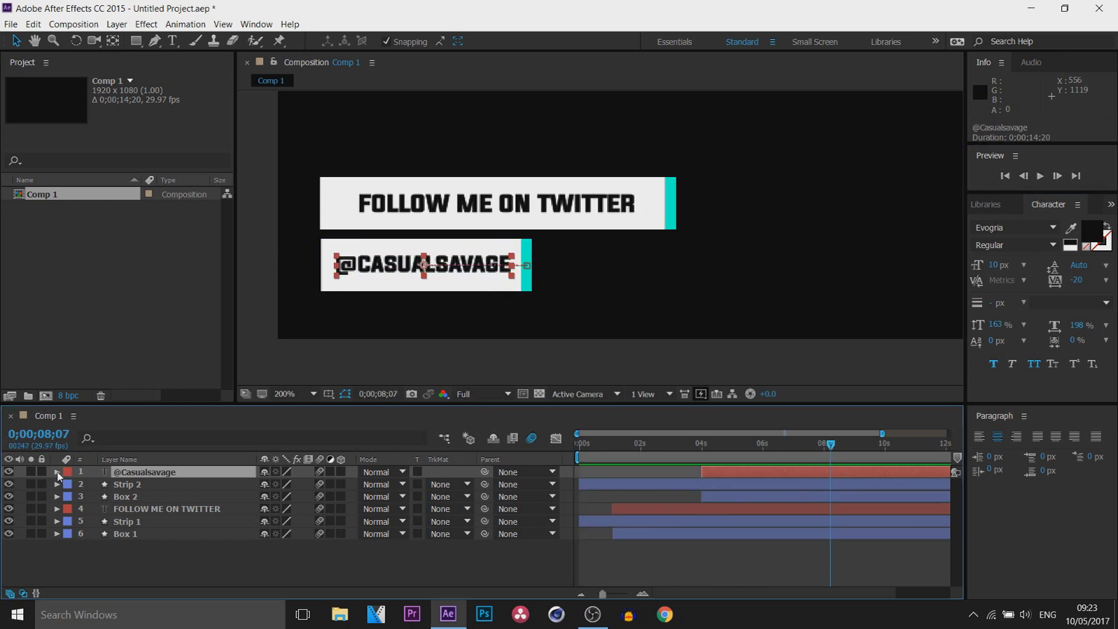
Keyframe Box 1's Position in place at 0;00;06;22 and at 337.5 horizontally, over Strip 1, at 0;00;07;05.
left_click(135, 550)
left_click(135, 536)
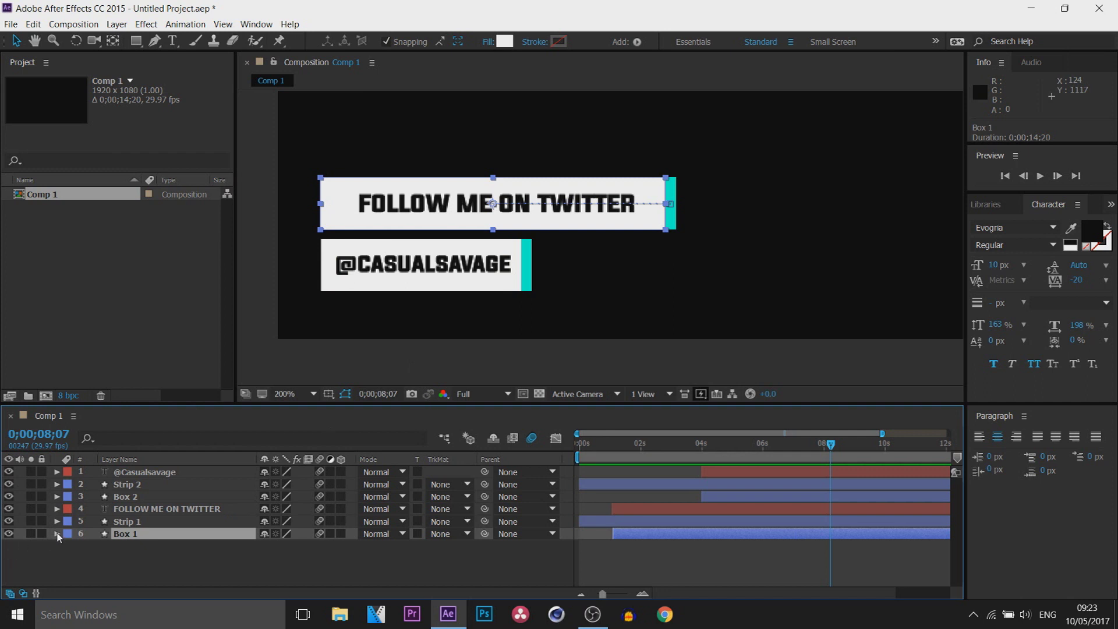
left_click_drag(589, 442, 685, 448)
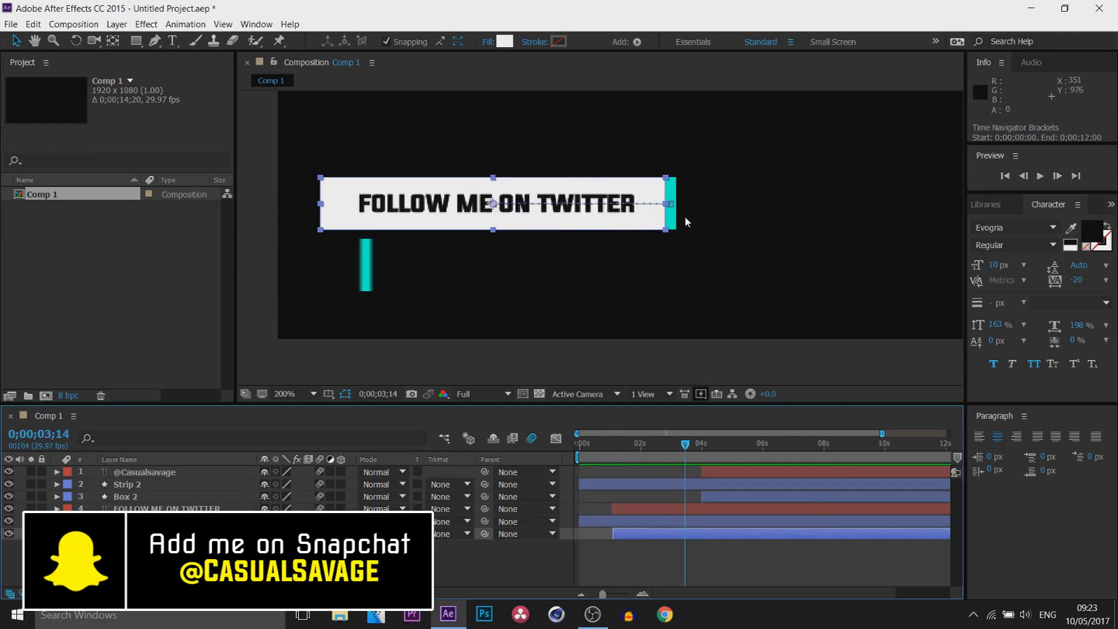
left_click_drag(649, 448, 798, 463)
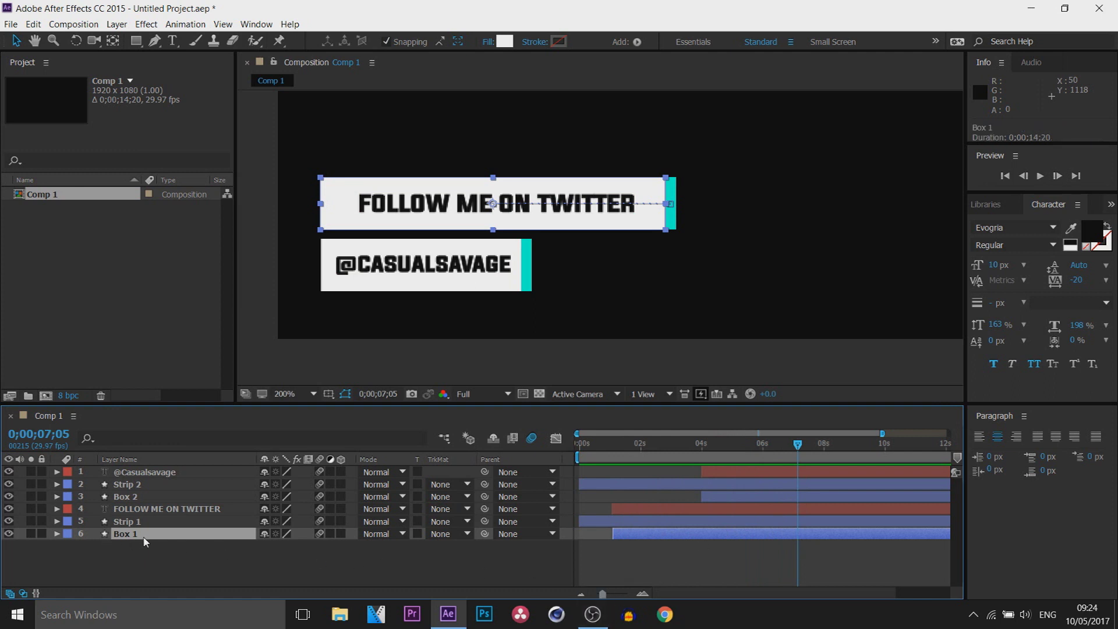
key("p")
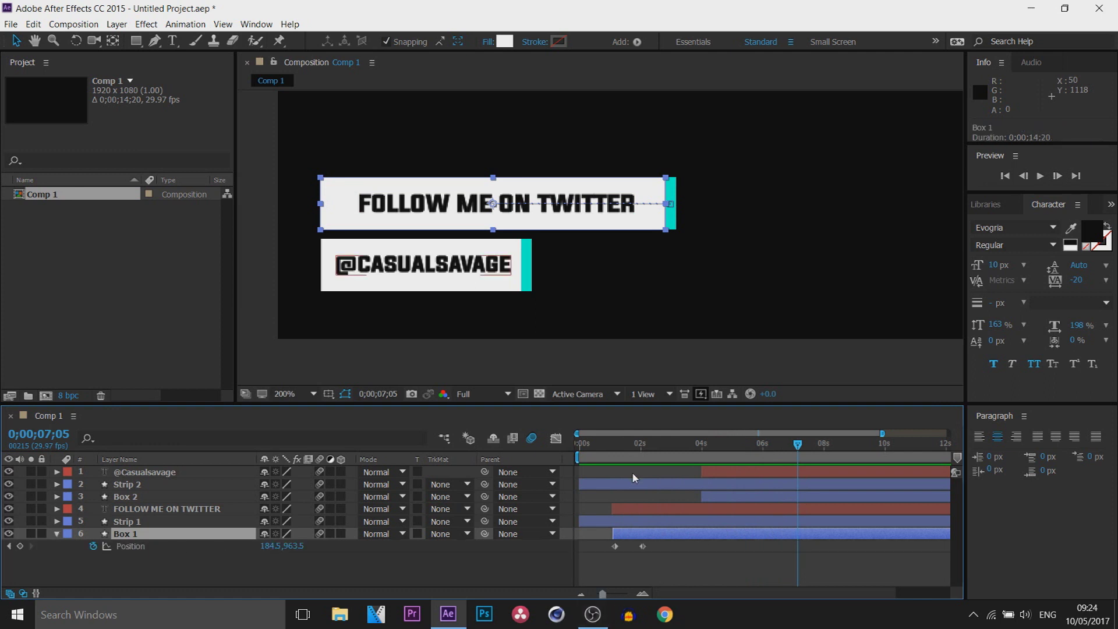
left_click(19, 547)
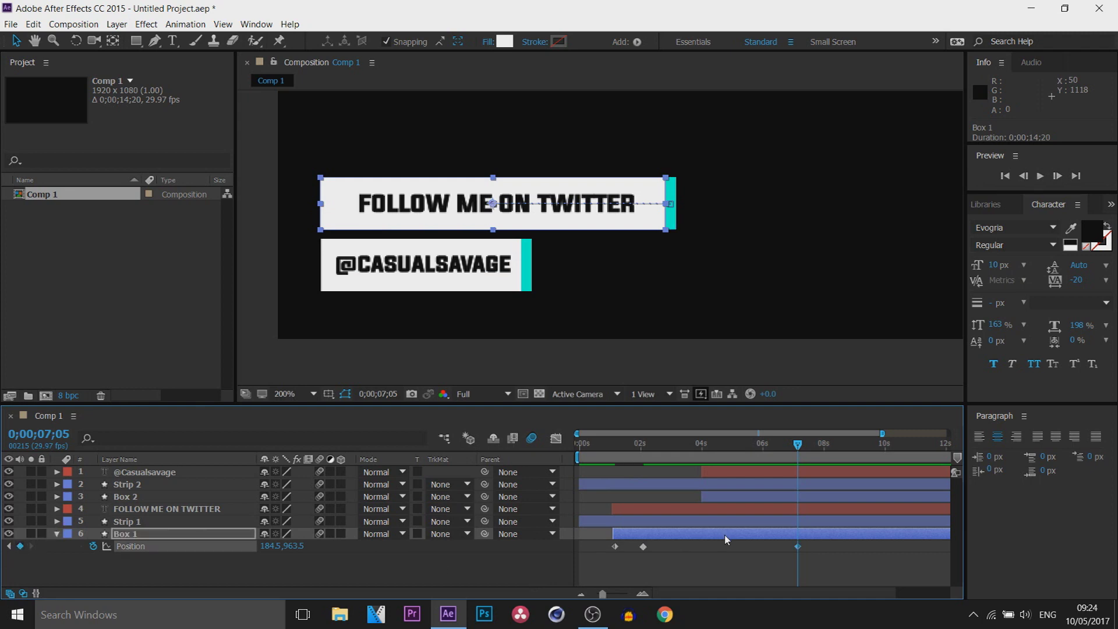
mouse_move(800, 549)
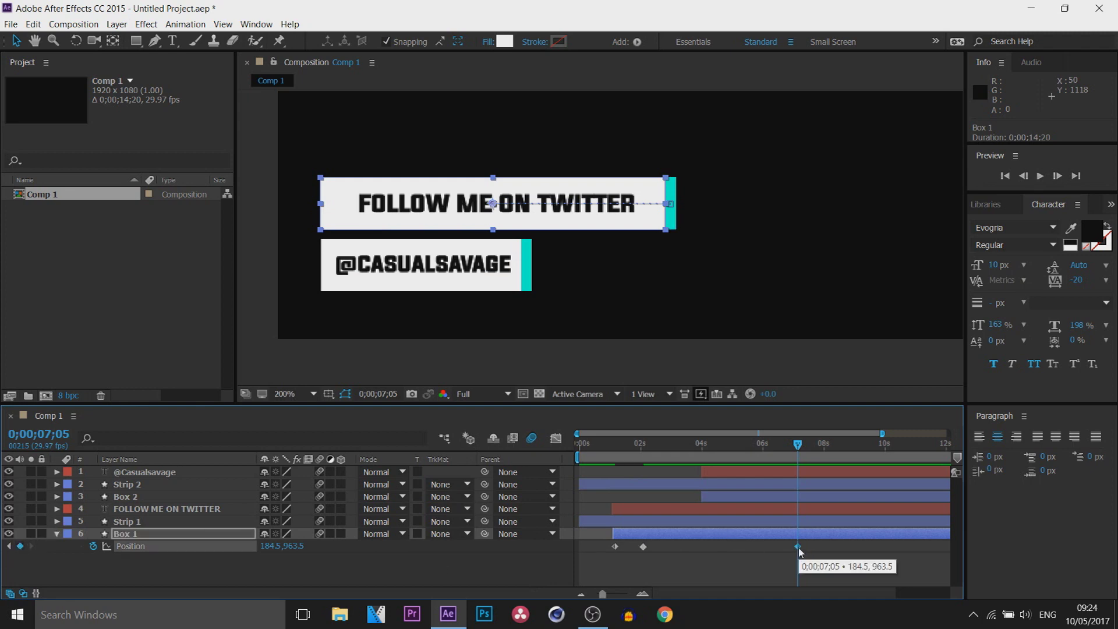
left_click_drag(799, 548, 785, 550)
left_click_drag(279, 555, 386, 548)
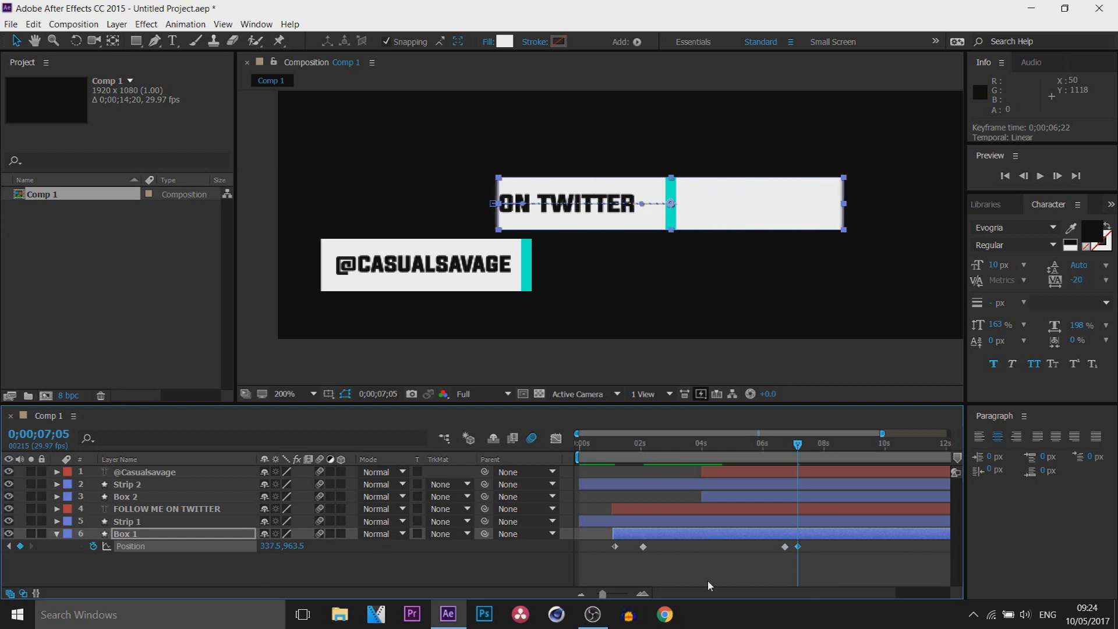
At 0;00;07;05, set Box 1's horizontal Scale to -0.5%.
left_click(129, 536)
key("s")
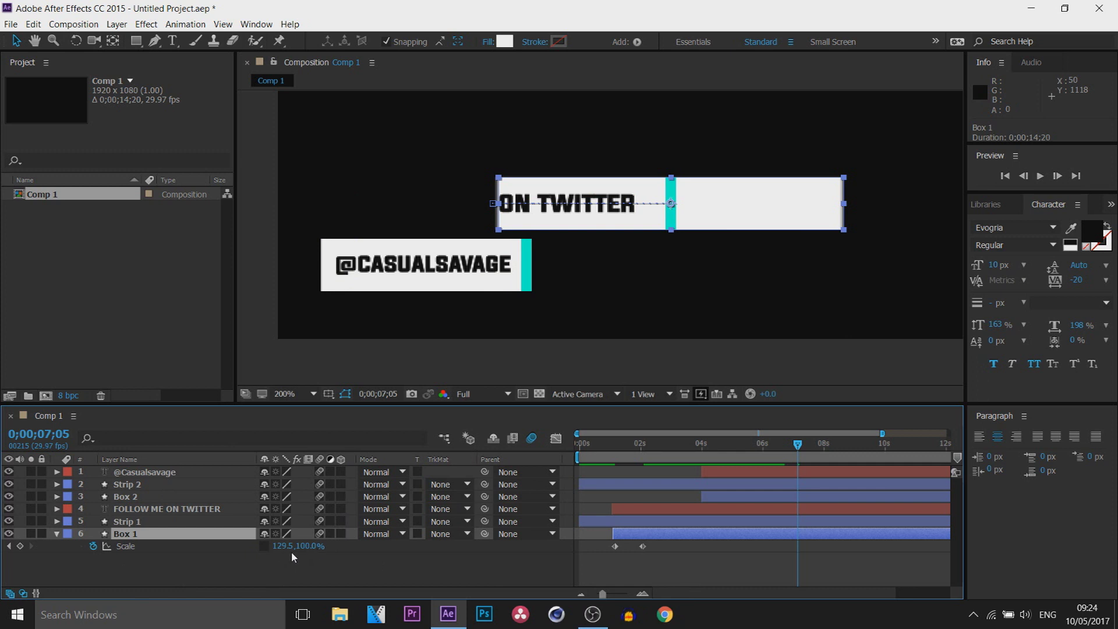
left_click_drag(286, 554, 198, 558)
left_click(699, 568)
At 0;00;06;11, set Box 1's horizontal Scale to 120%.
key("equal")
key("equal")
key("equal")
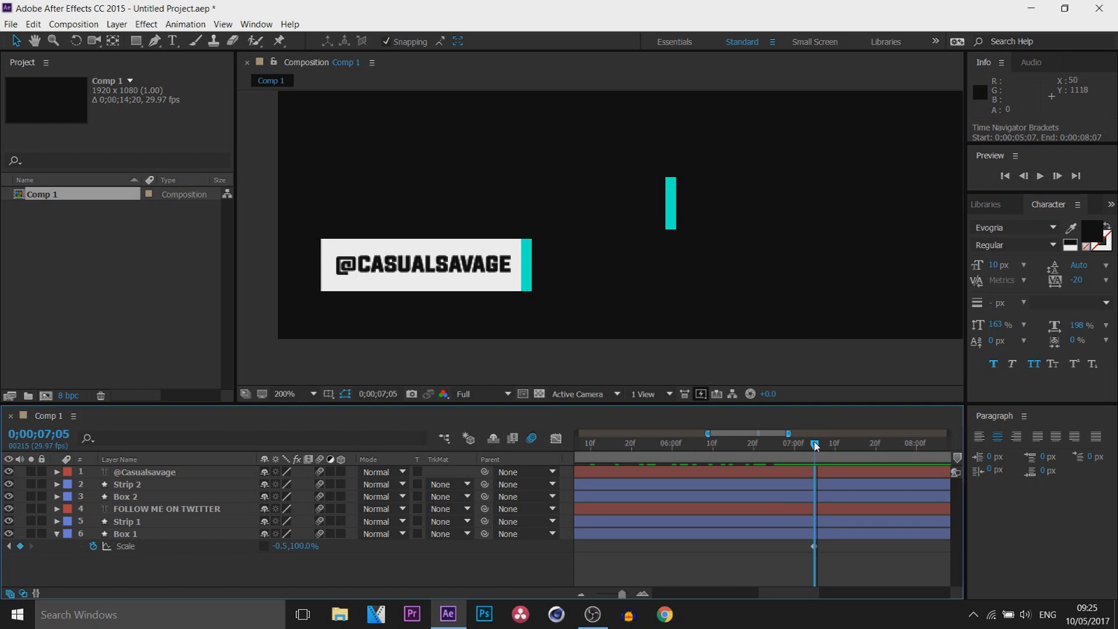
left_click_drag(815, 446, 720, 456)
left_click(281, 546)
type("120")
key("Return")
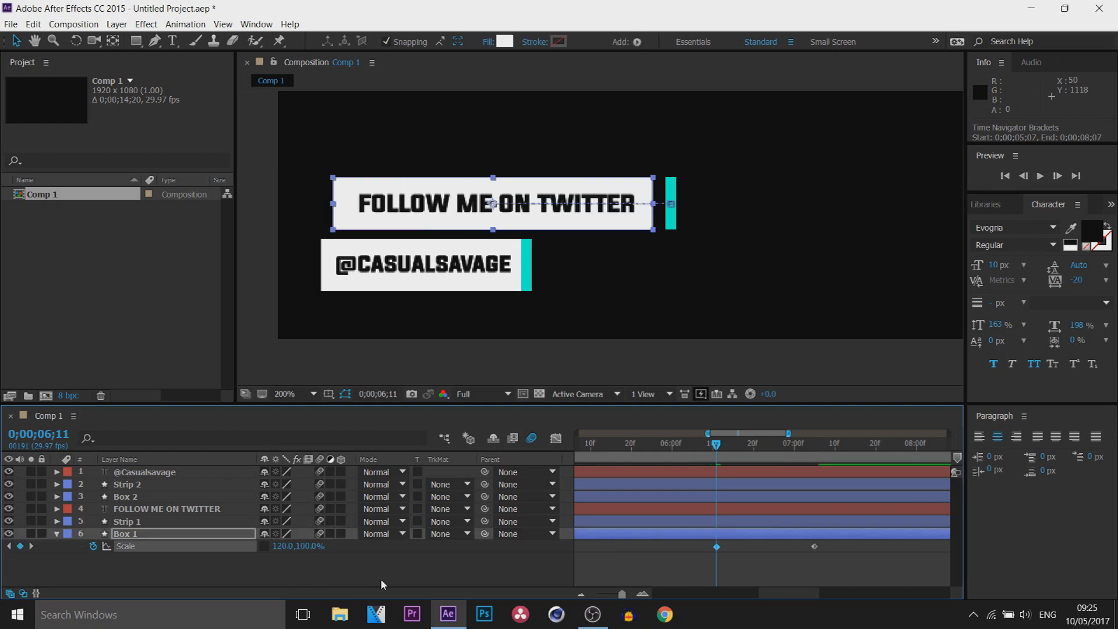
Preview the whole composition from near the start to check Box 1's exit.
key("semicolon")
left_click(585, 447)
key("space")
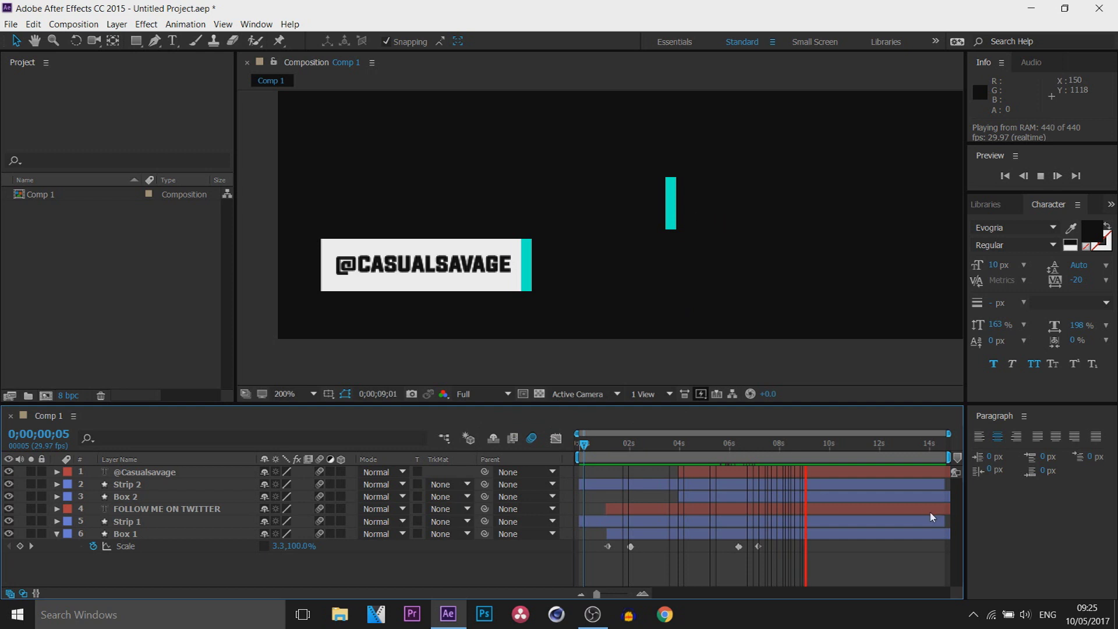
Keyframe the FOLLOW ME ON TWITTER text's Position in place around six seconds and at 338 horizontally, over Strip 1, at 0;00;06;11.
left_click(733, 444)
left_click_drag(733, 449, 739, 449)
left_click(57, 533)
left_click(156, 509)
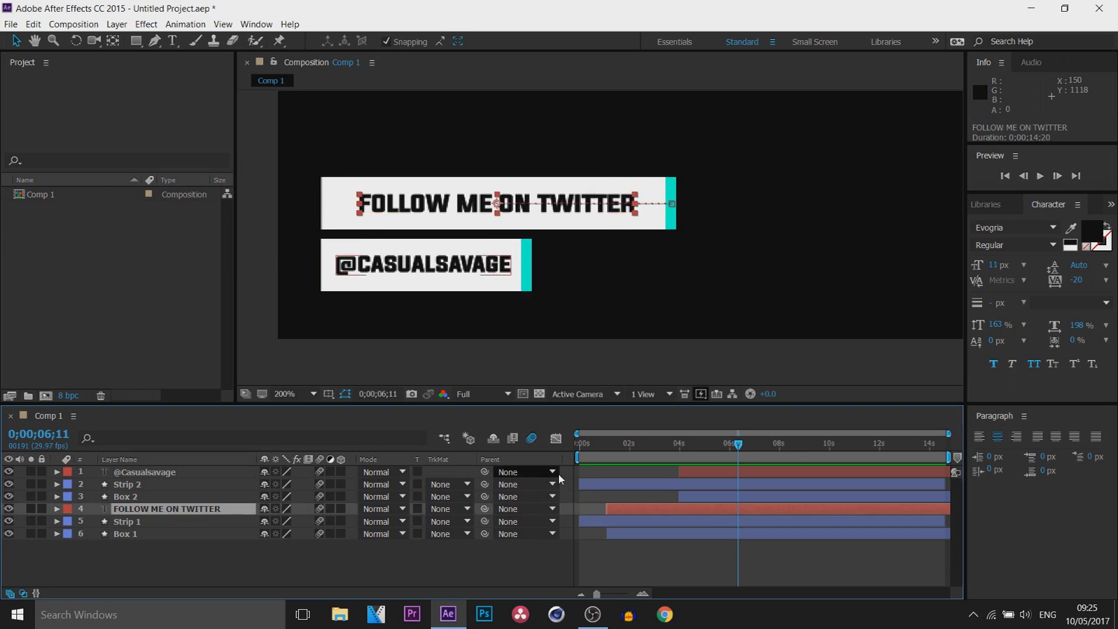
left_click(58, 510)
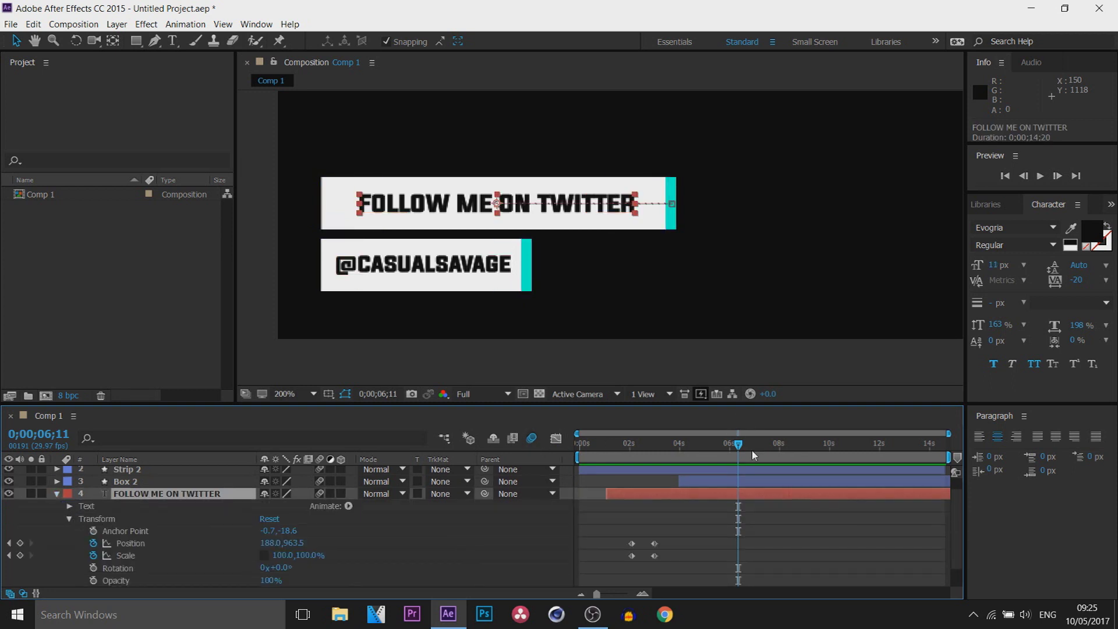
left_click_drag(741, 454, 738, 453)
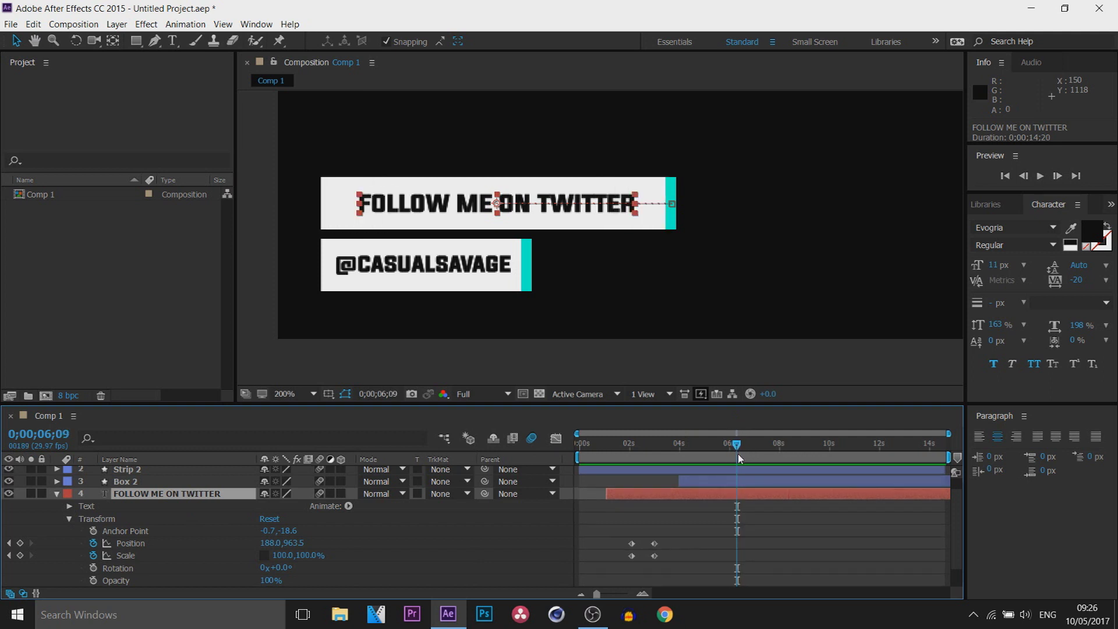
key("ctrl+grave")
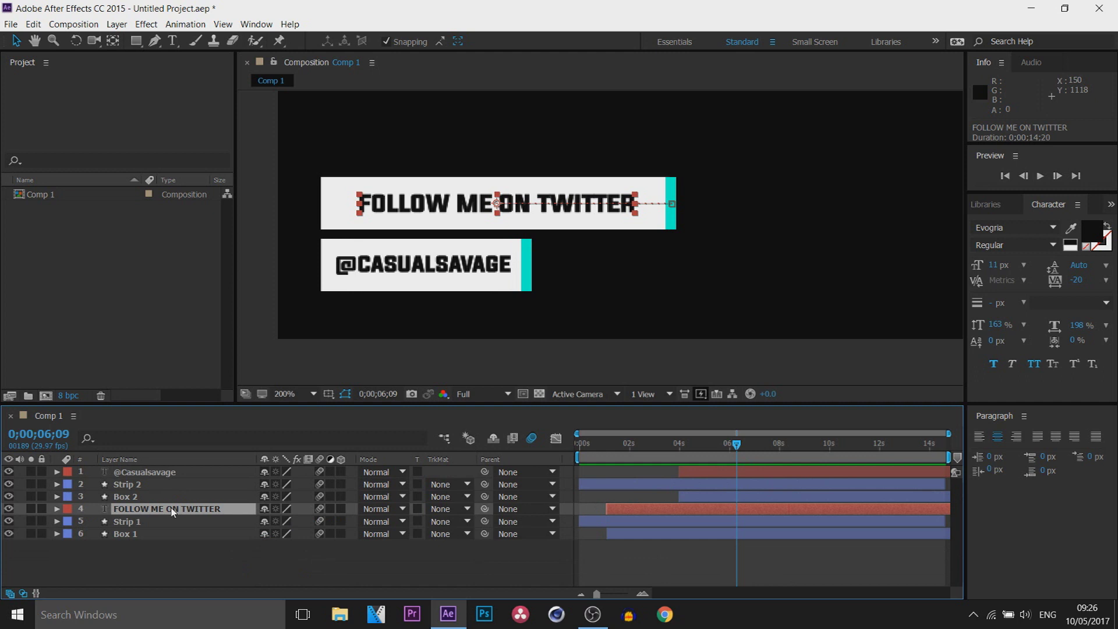
key("u")
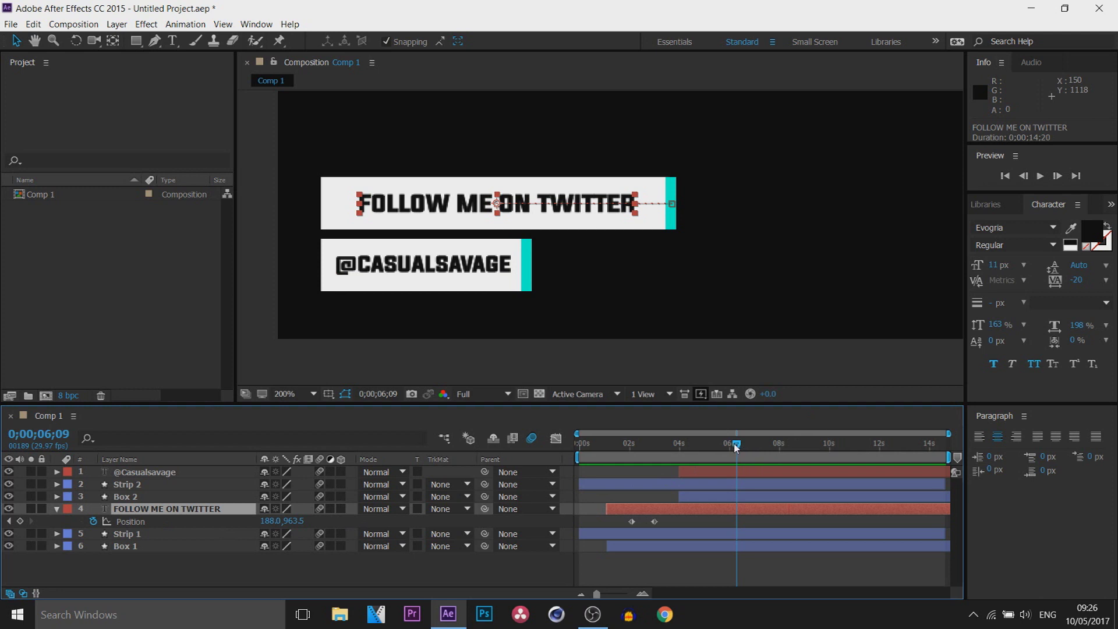
left_click_drag(737, 446, 729, 446)
left_click(22, 522)
left_click_drag(731, 448, 741, 451)
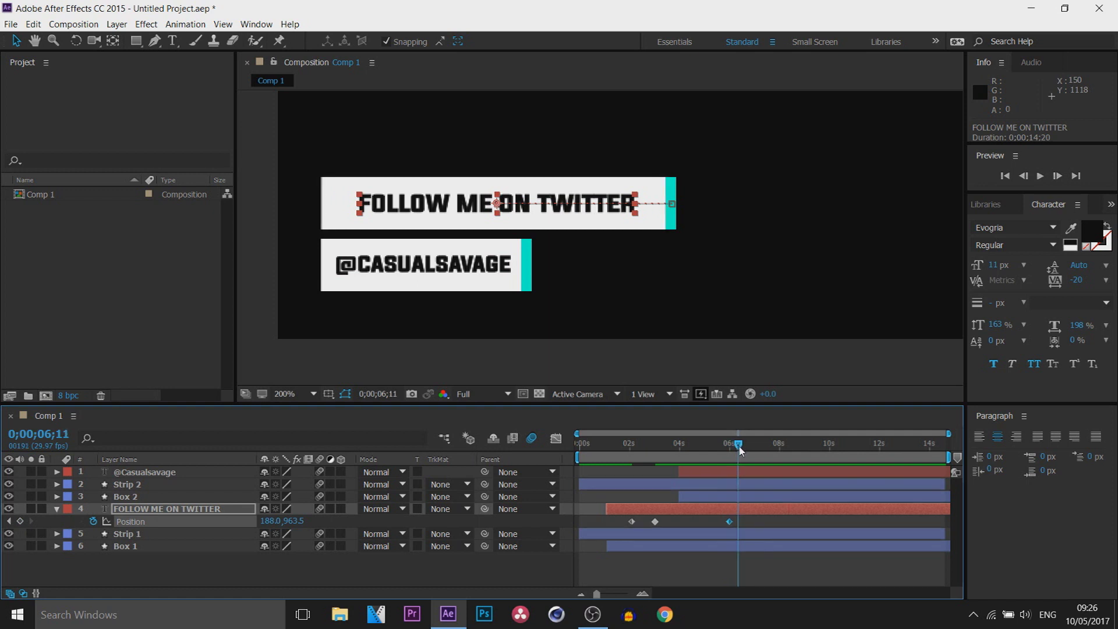
left_click_drag(271, 521, 375, 520)
Keyframe the FOLLOW ME ON TWITTER text's Scale in place at 0;00;05;29 and at -1% horizontally at 0;00;06;13.
left_click(174, 509)
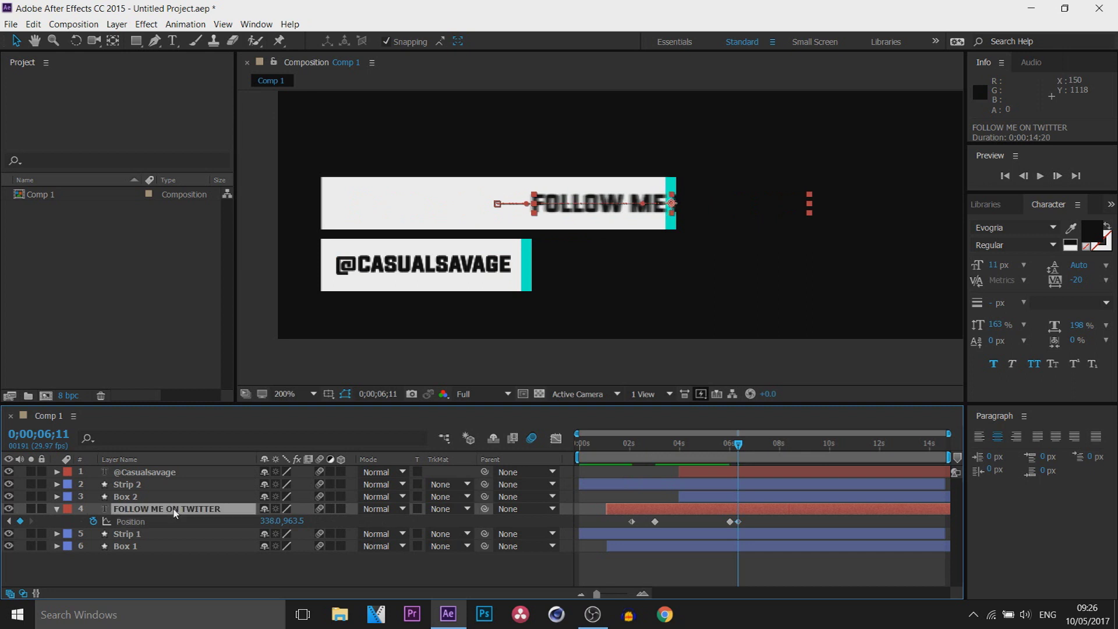
key("s")
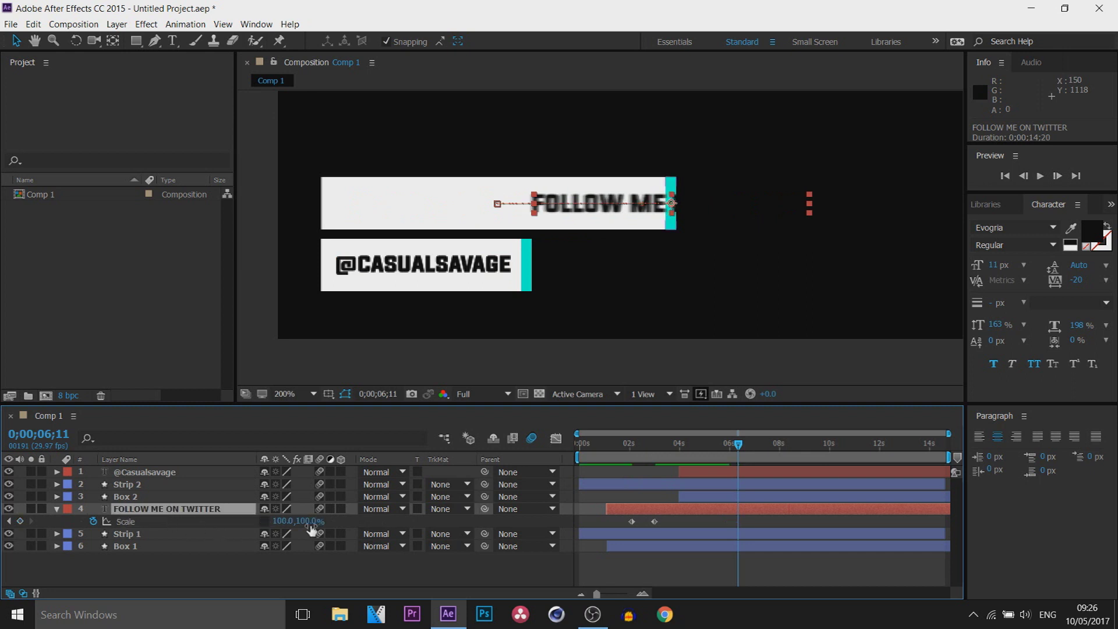
left_click_drag(742, 451, 730, 458)
scroll(701, 462, "up", 1)
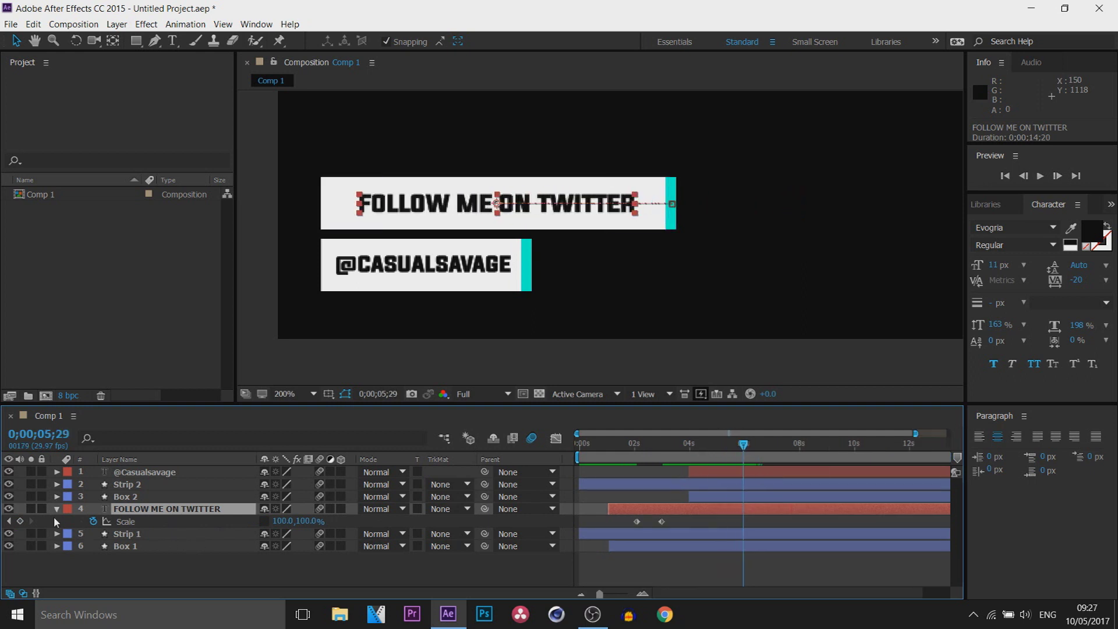
left_click(20, 522)
left_click_drag(743, 444, 756, 445)
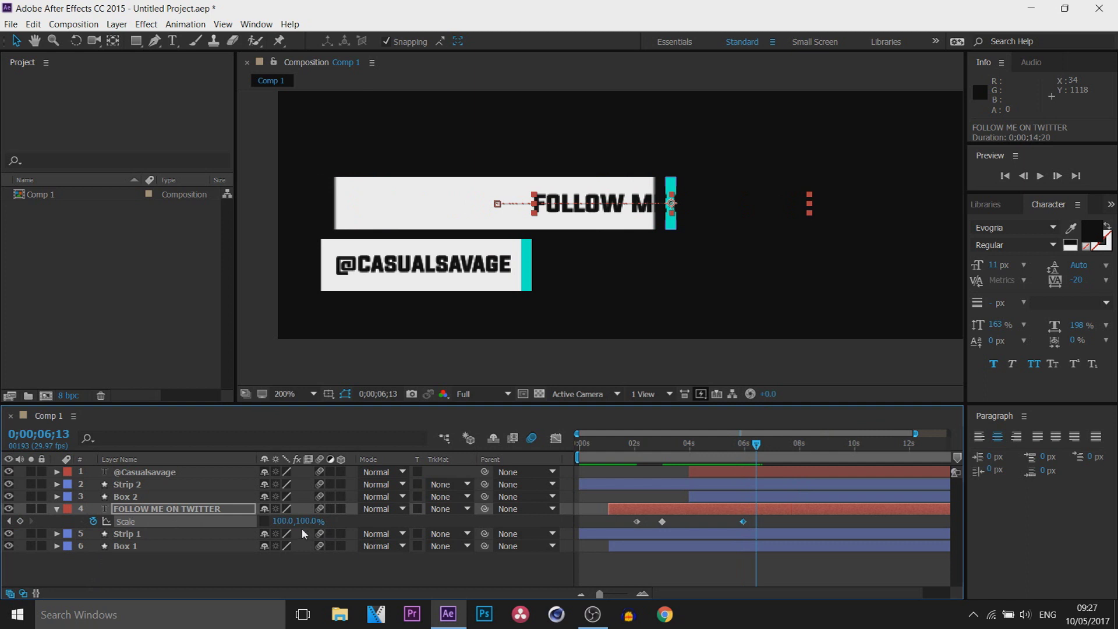
left_click_drag(280, 521, 216, 531)
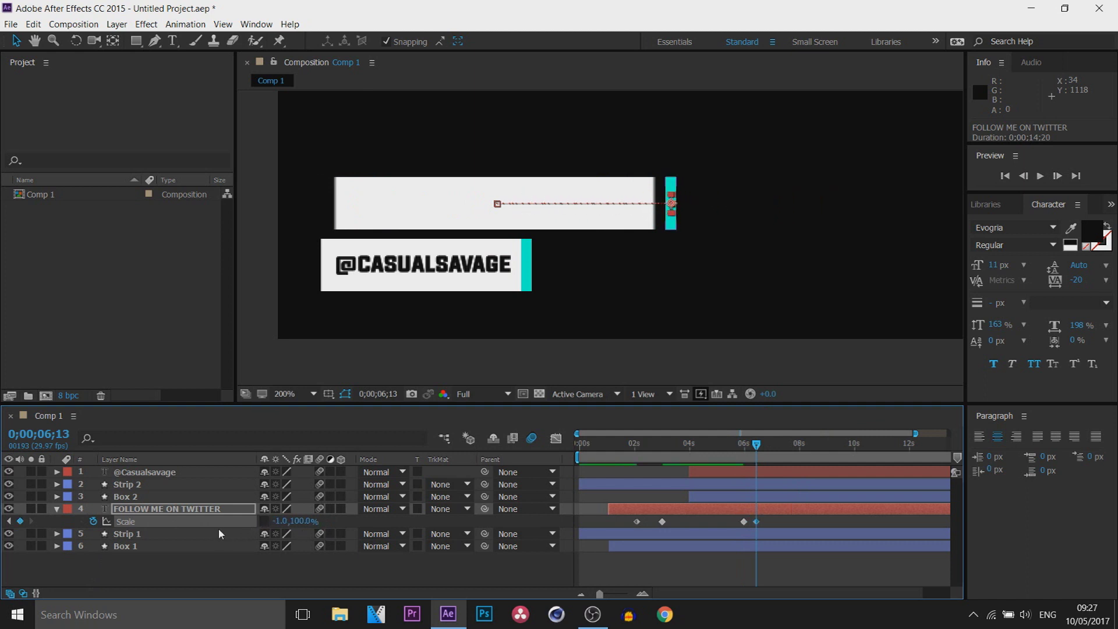
left_click(58, 508)
Preview the animation from 0;00;03;10 to check how the FOLLOW ME ON TWITTER text exits.
key("equal")
key("equal")
key("equal")
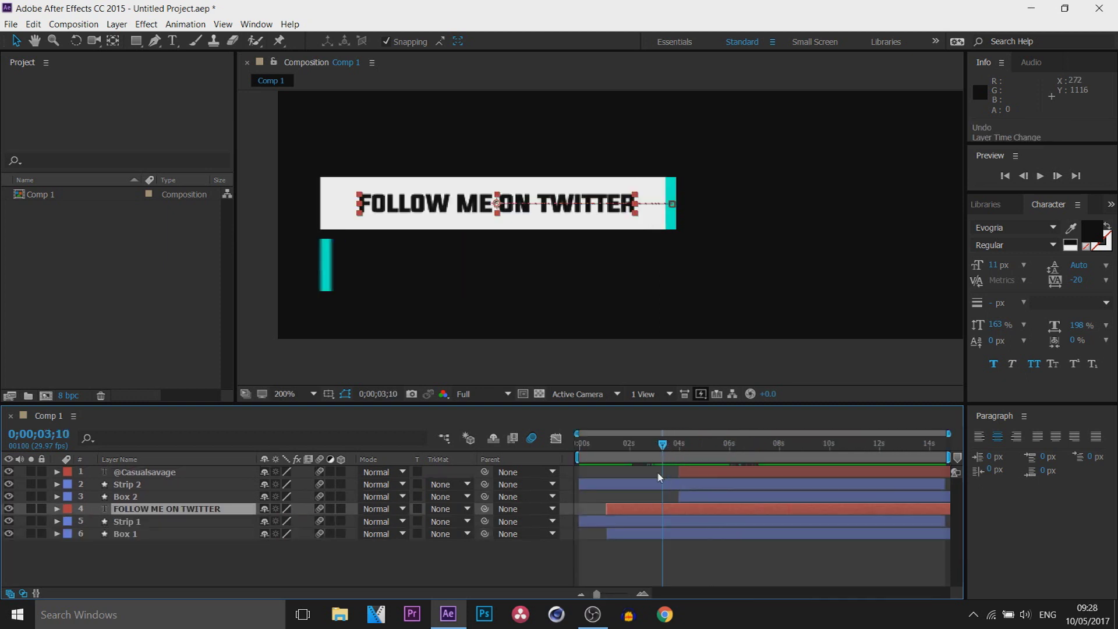
key("space")
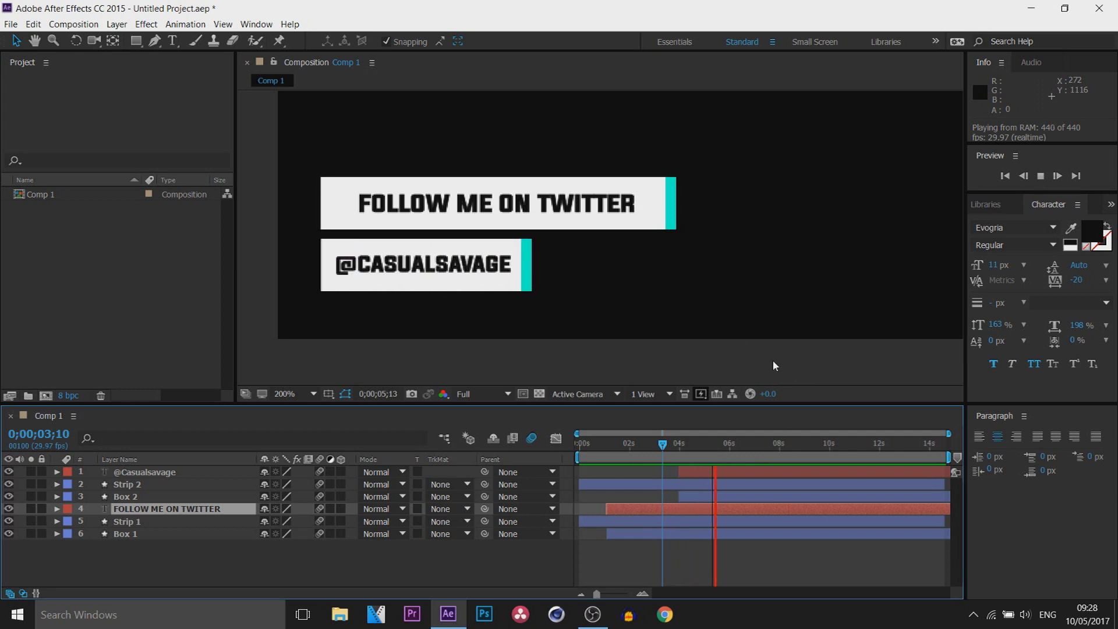
key("space")
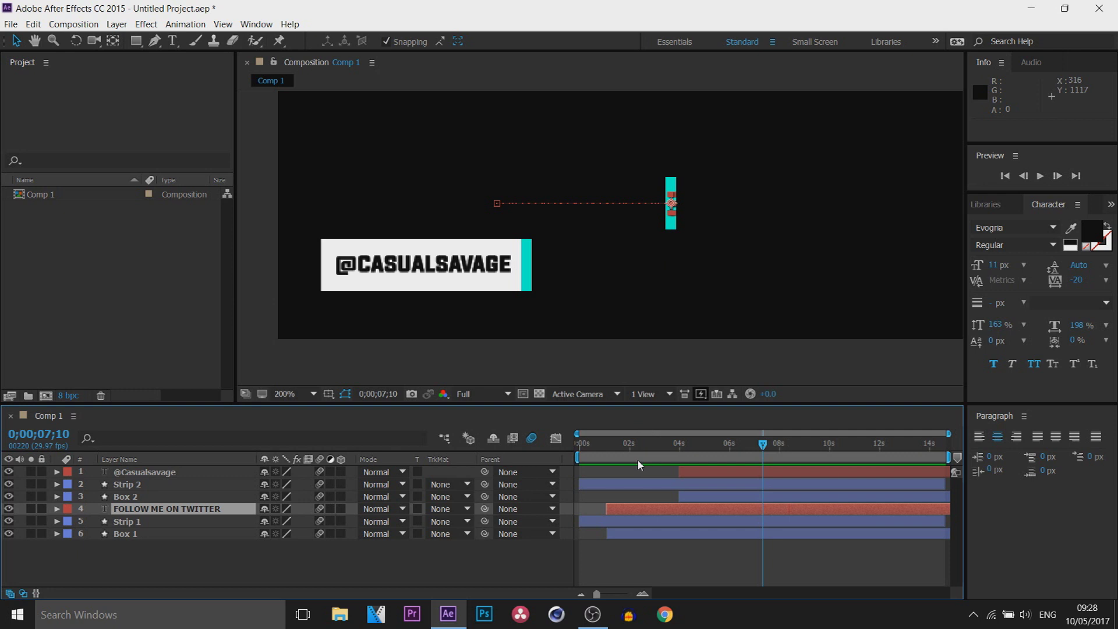
Move the FOLLOW ME ON TWITTER layer below Strip 1 in the layer stack and scrub through its exit to 0;00;07;15.
left_click_drag(156, 513, 152, 530)
left_click(772, 218)
left_click_drag(736, 451, 767, 460)
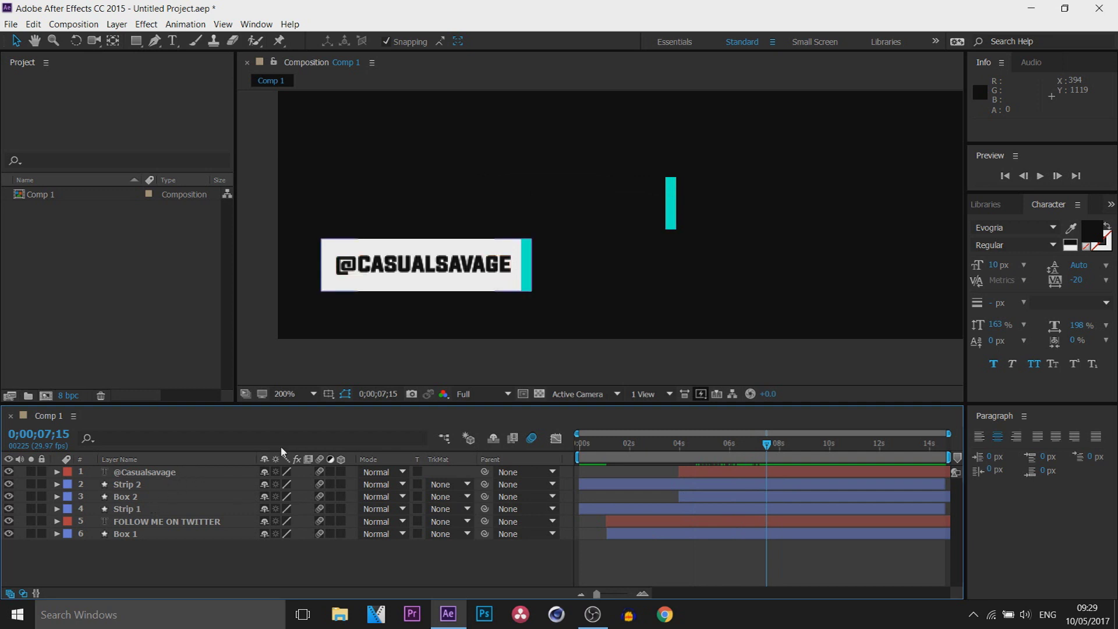
Keyframe Strip 1's Position in place at 0;00;07;03 and at 574 horizontally, outside the frame, at 0;00;07;14.
left_click(672, 211)
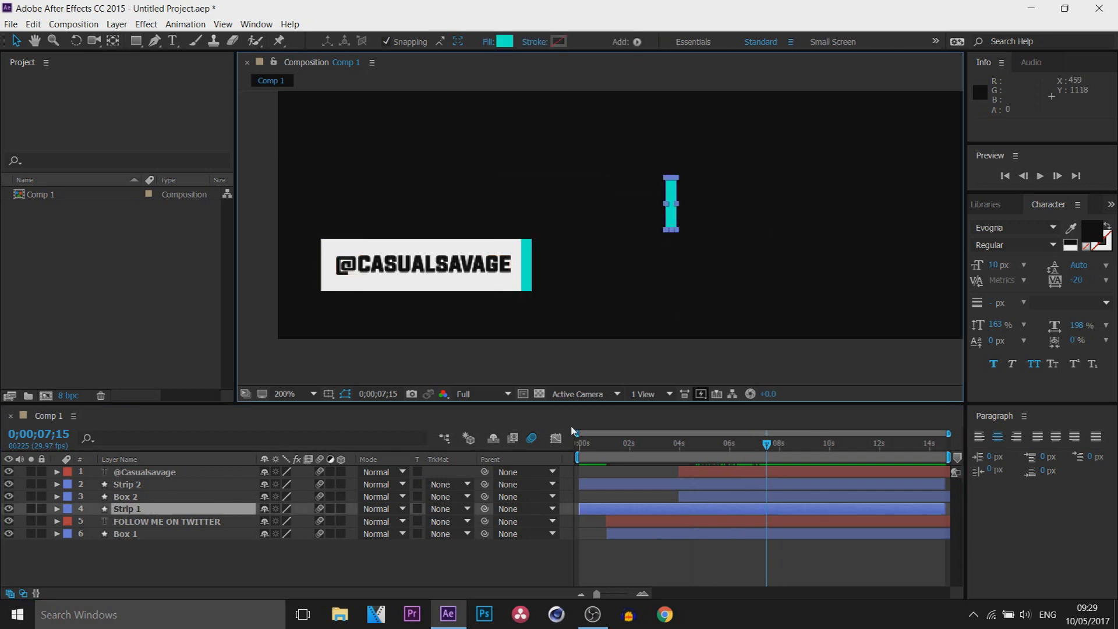
left_click(148, 509)
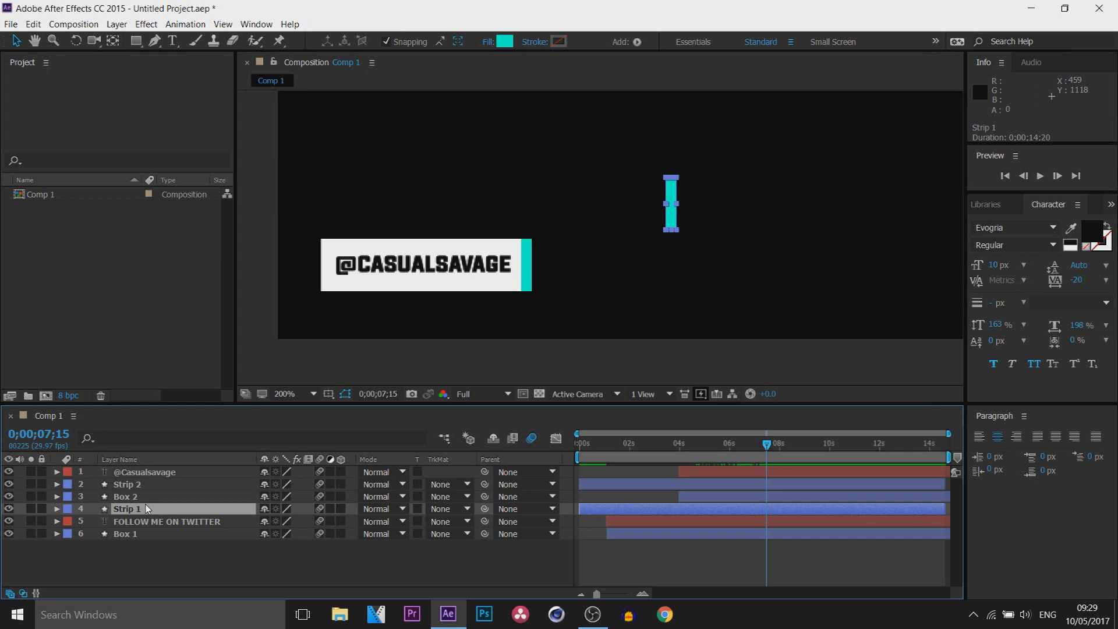
key("p")
mouse_move(768, 448)
left_mouse_down()
mouse_move(746, 447)
mouse_move(759, 452)
left_mouse_up()
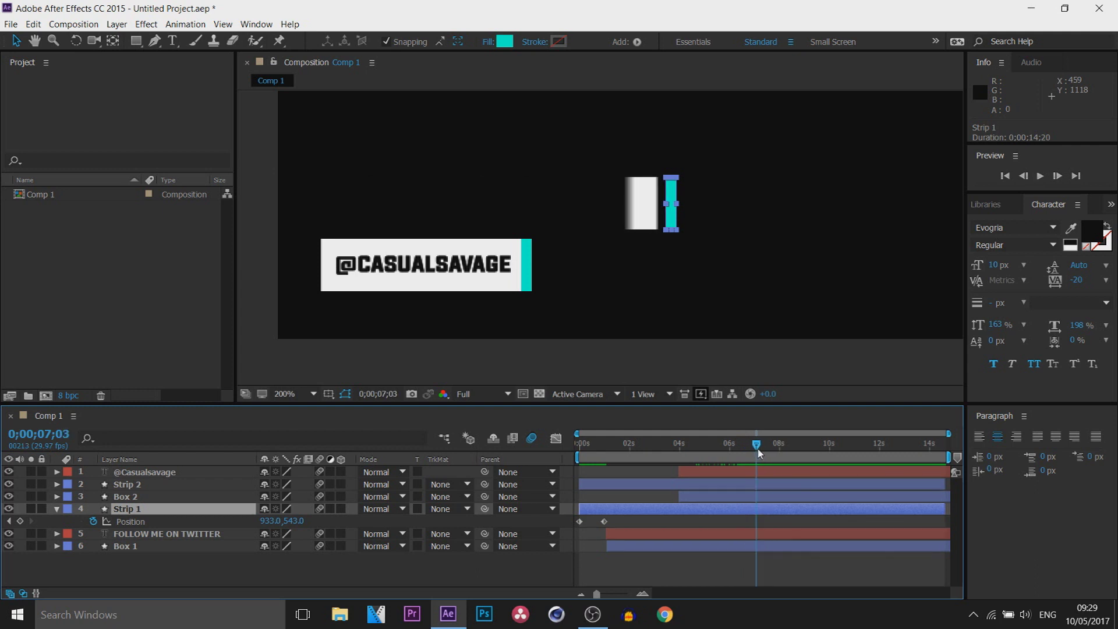
left_click(20, 520)
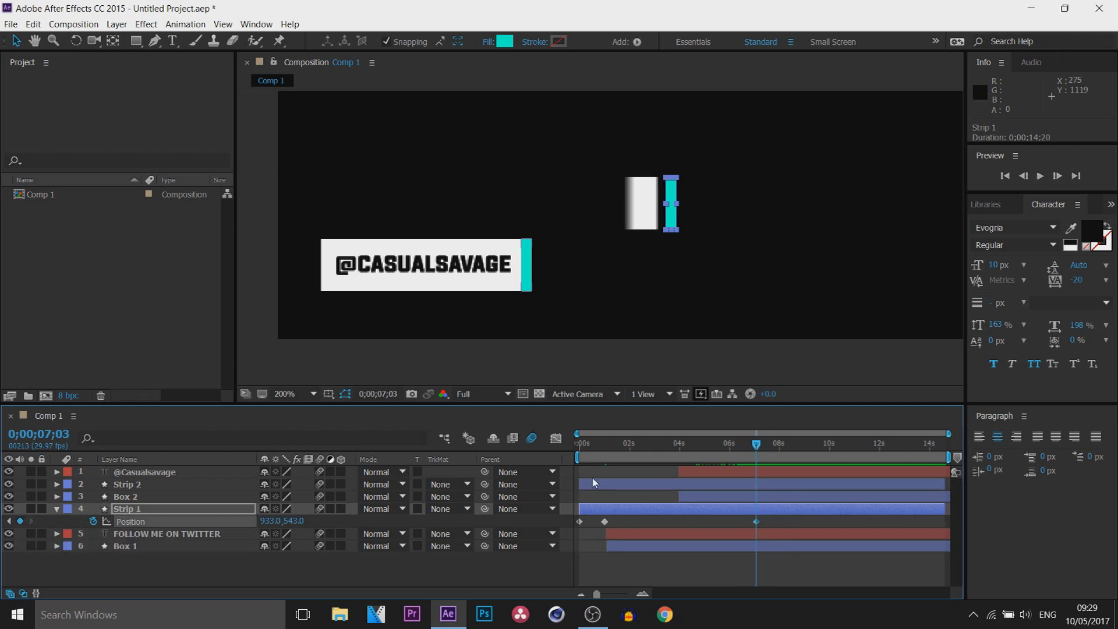
left_click_drag(765, 447, 769, 443)
left_click_drag(303, 523, 32, 505)
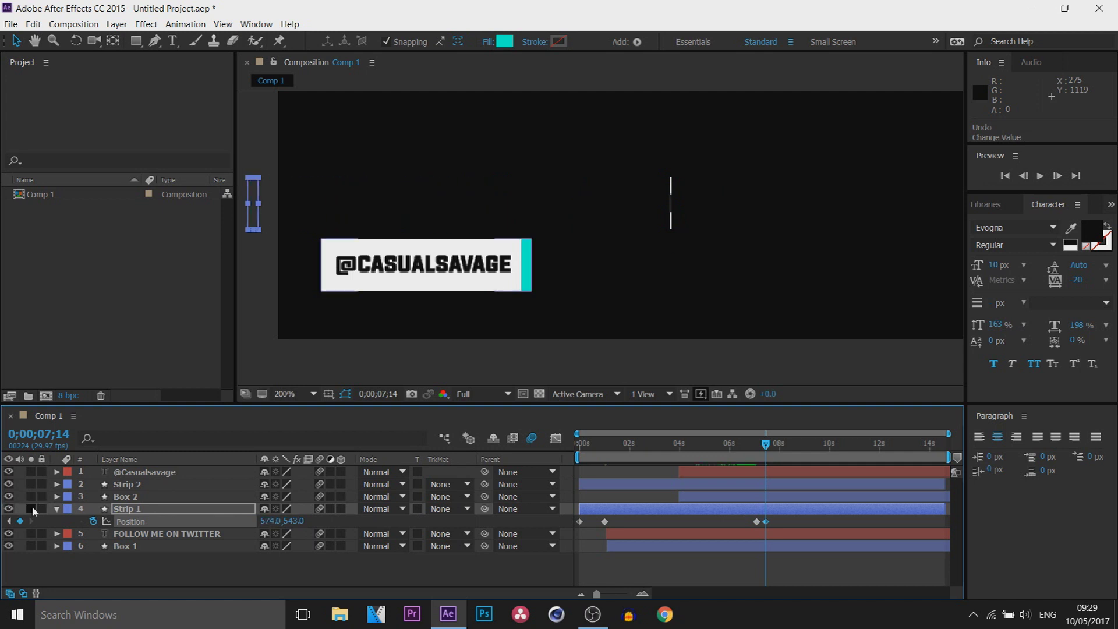
left_click(56, 508)
Preview the whole composition from the start to check Strip 1's exit, and move the current time to 0;00;05;25.
key("space")
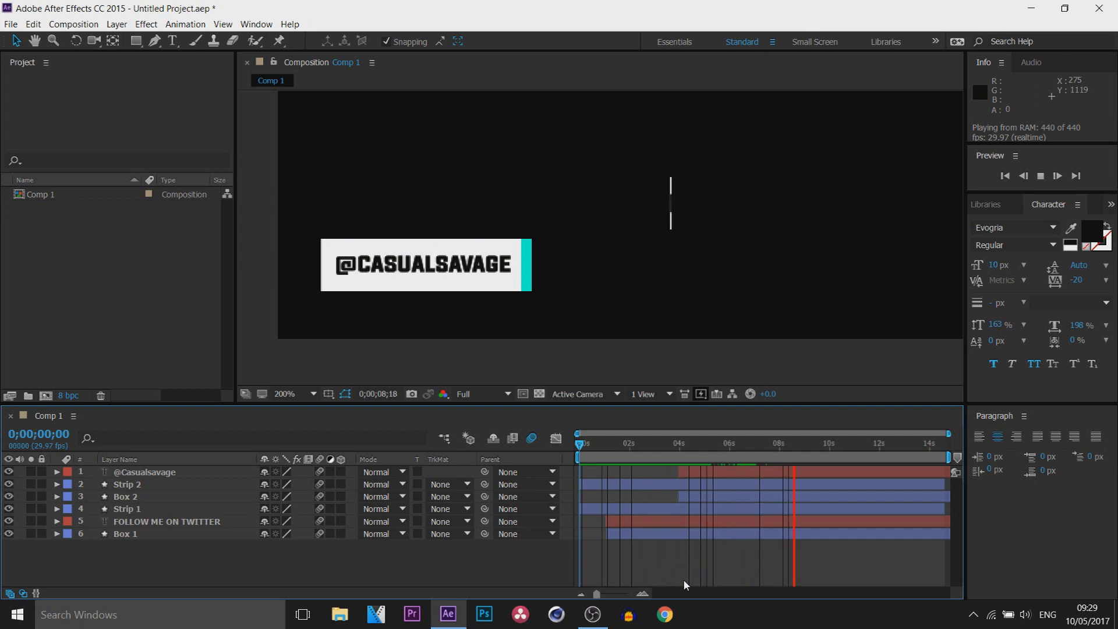
left_click(727, 447)
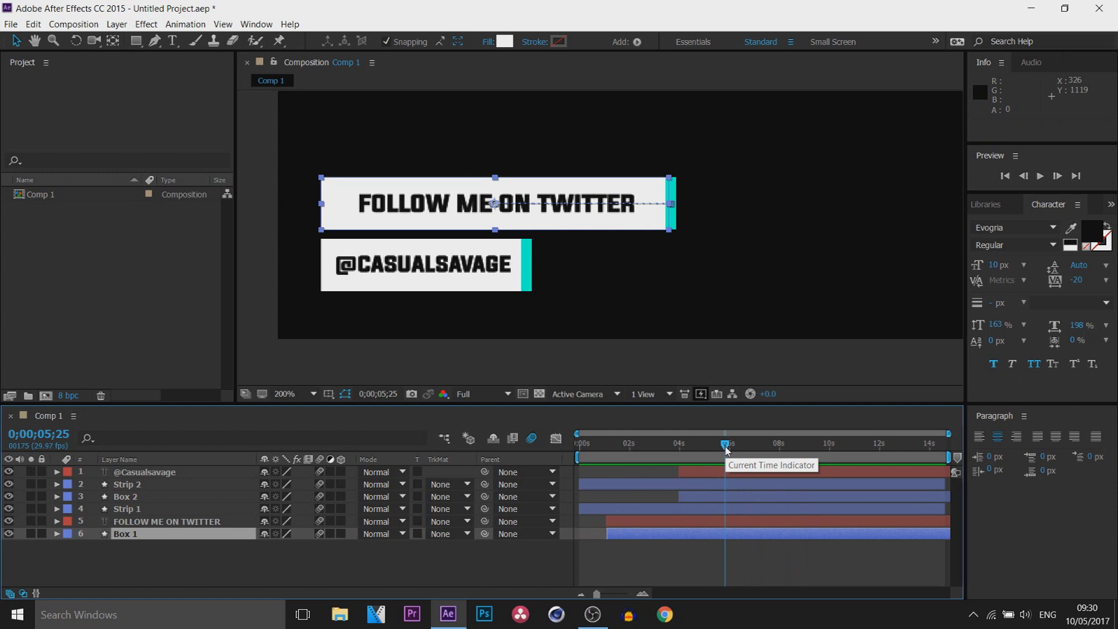